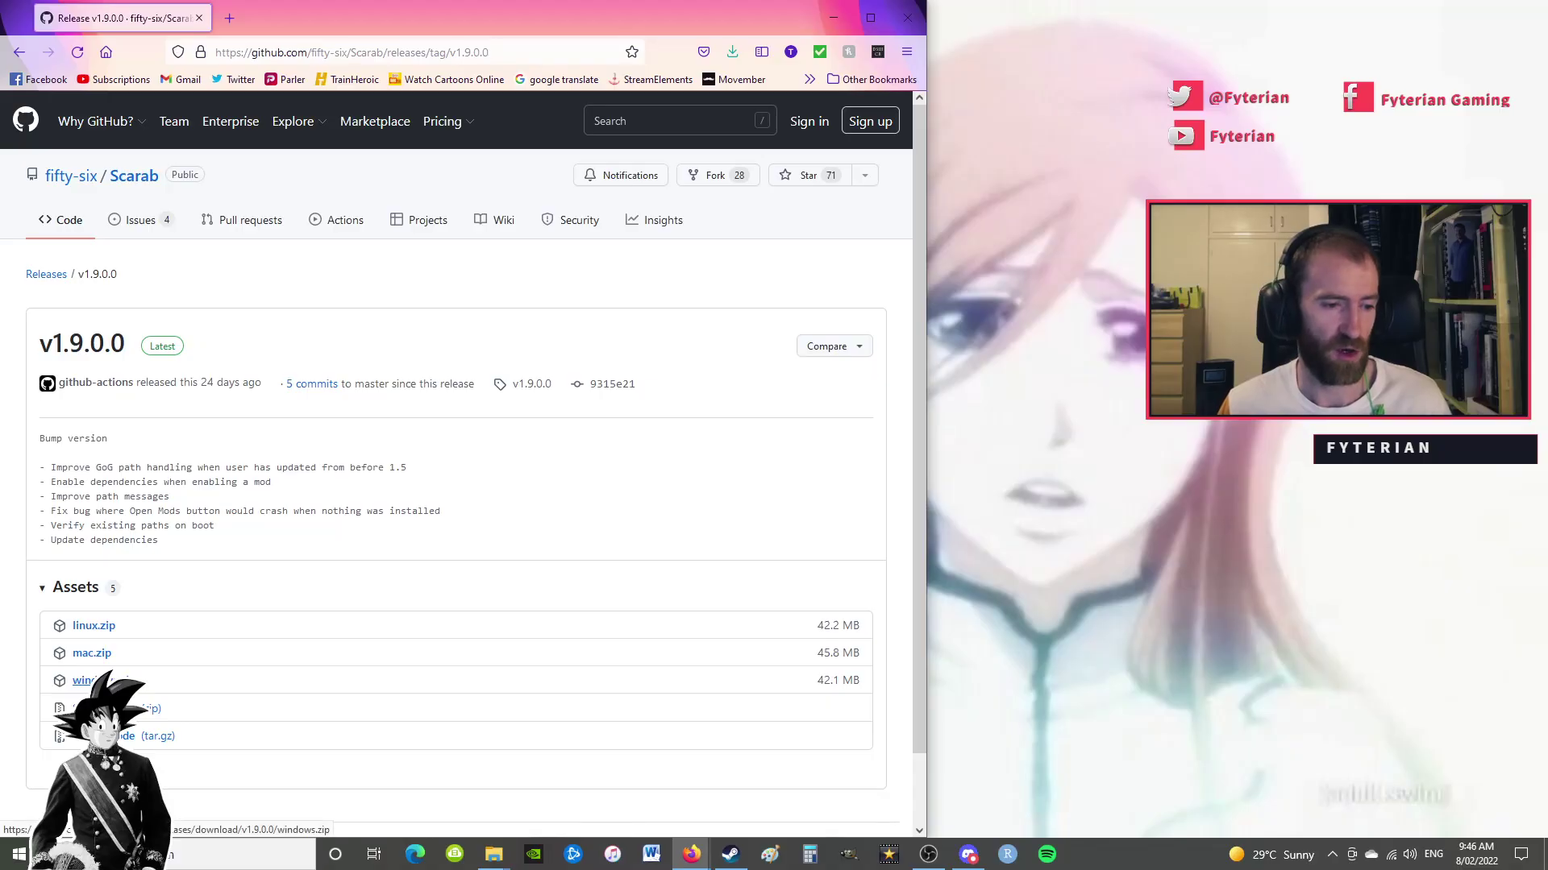
- Download windows.zip from the Scarab v1.9.0.0 release assets and open the Downloads folder in a new File Explorer window
click(83, 681)
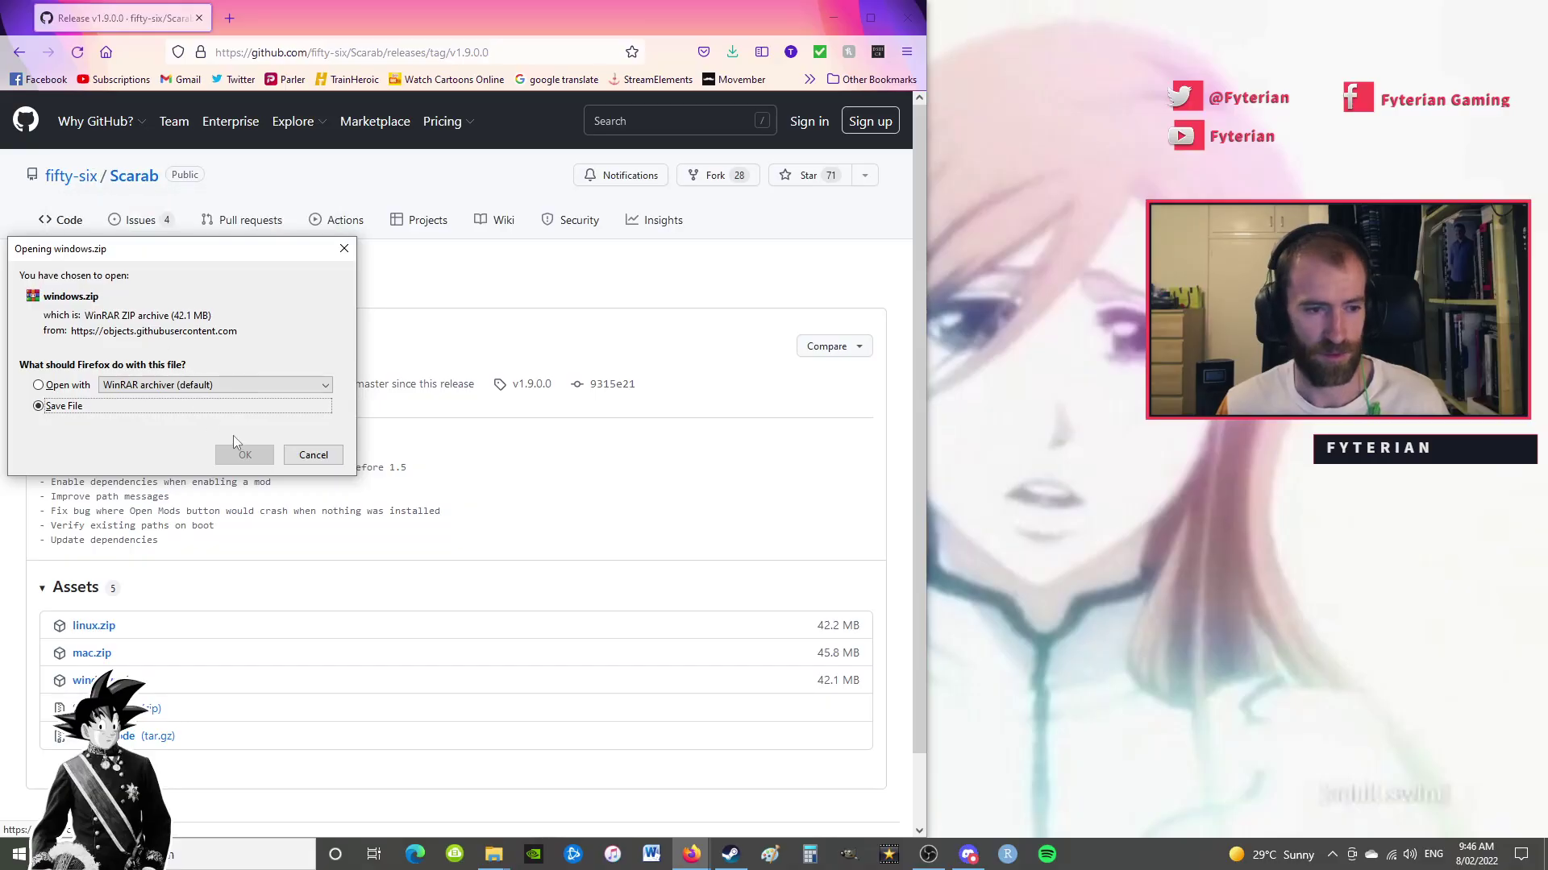
click(244, 454)
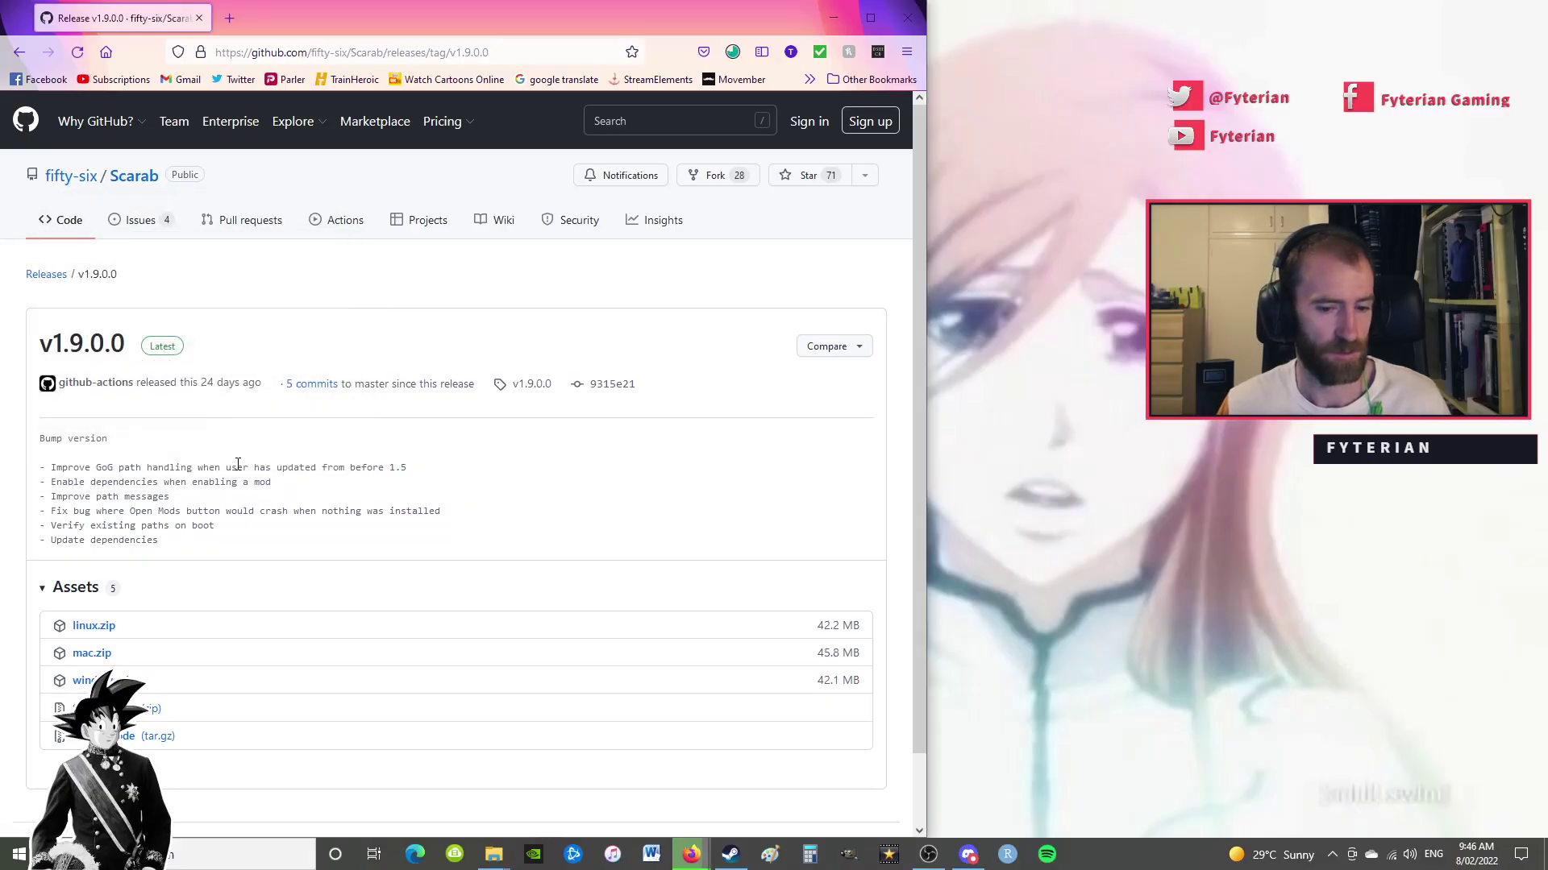
key(super+d)
right_click(496, 854)
click(461, 770)
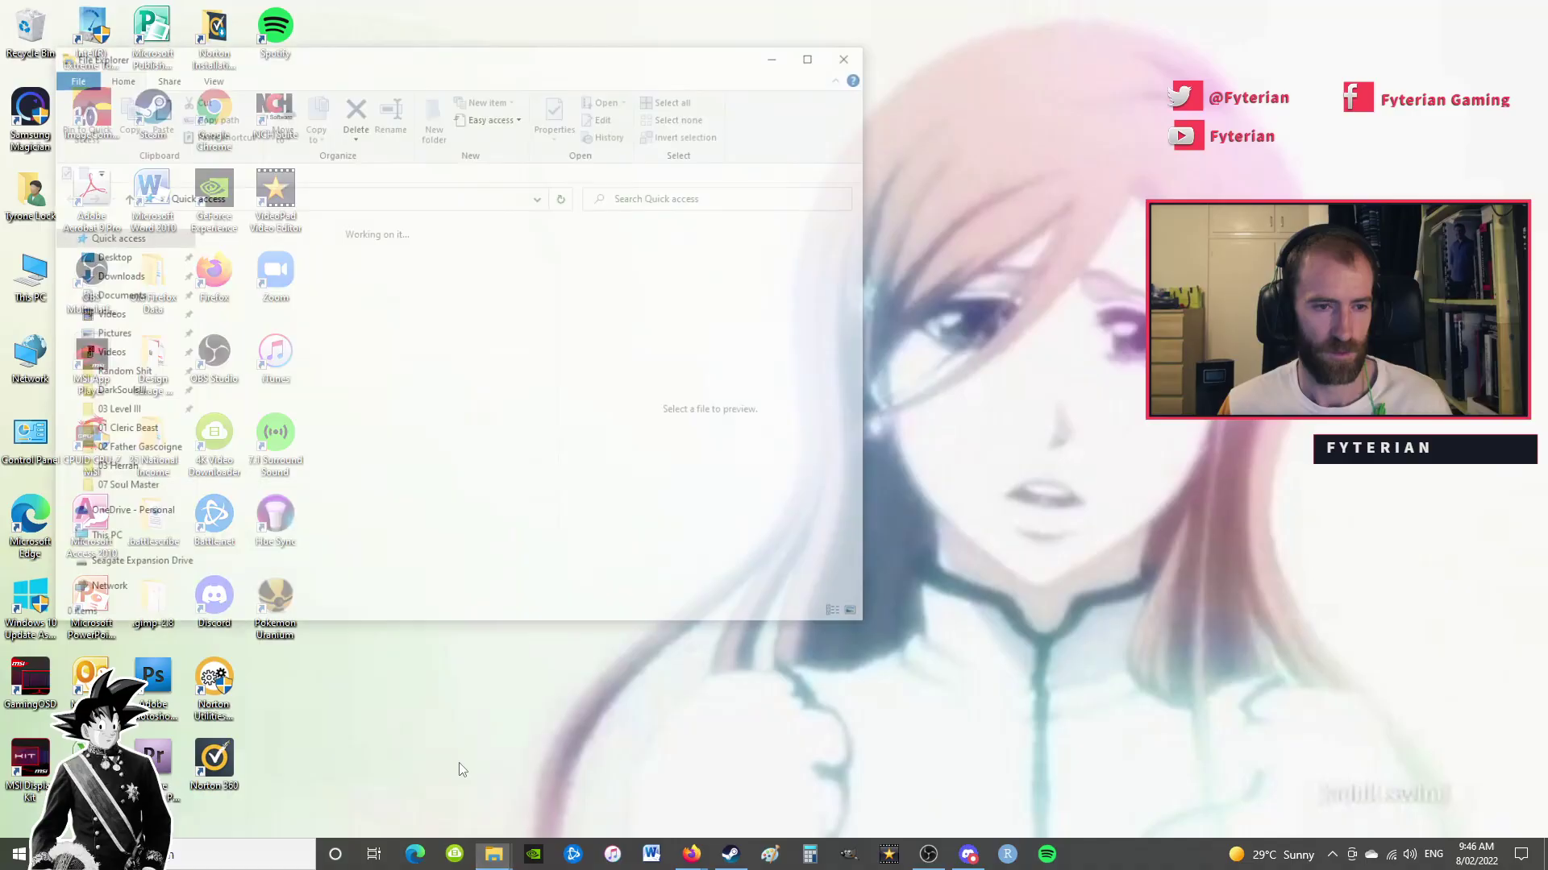
click(114, 275)
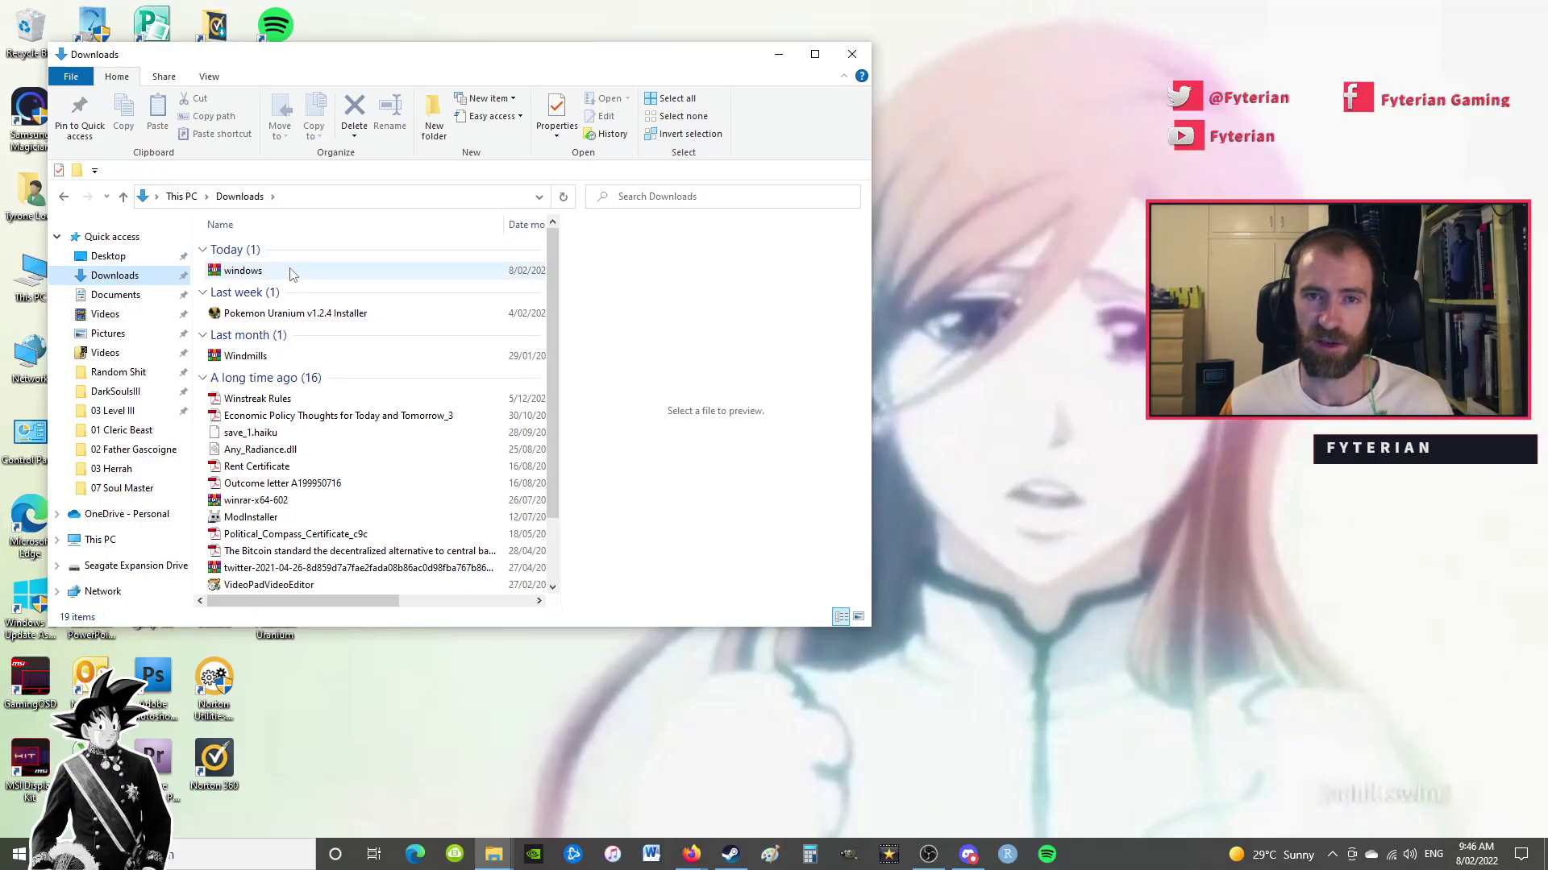
- Create a folder in Downloads with the default name New folder and move the windows archive into it
double_click(579, 46)
right_click(301, 669)
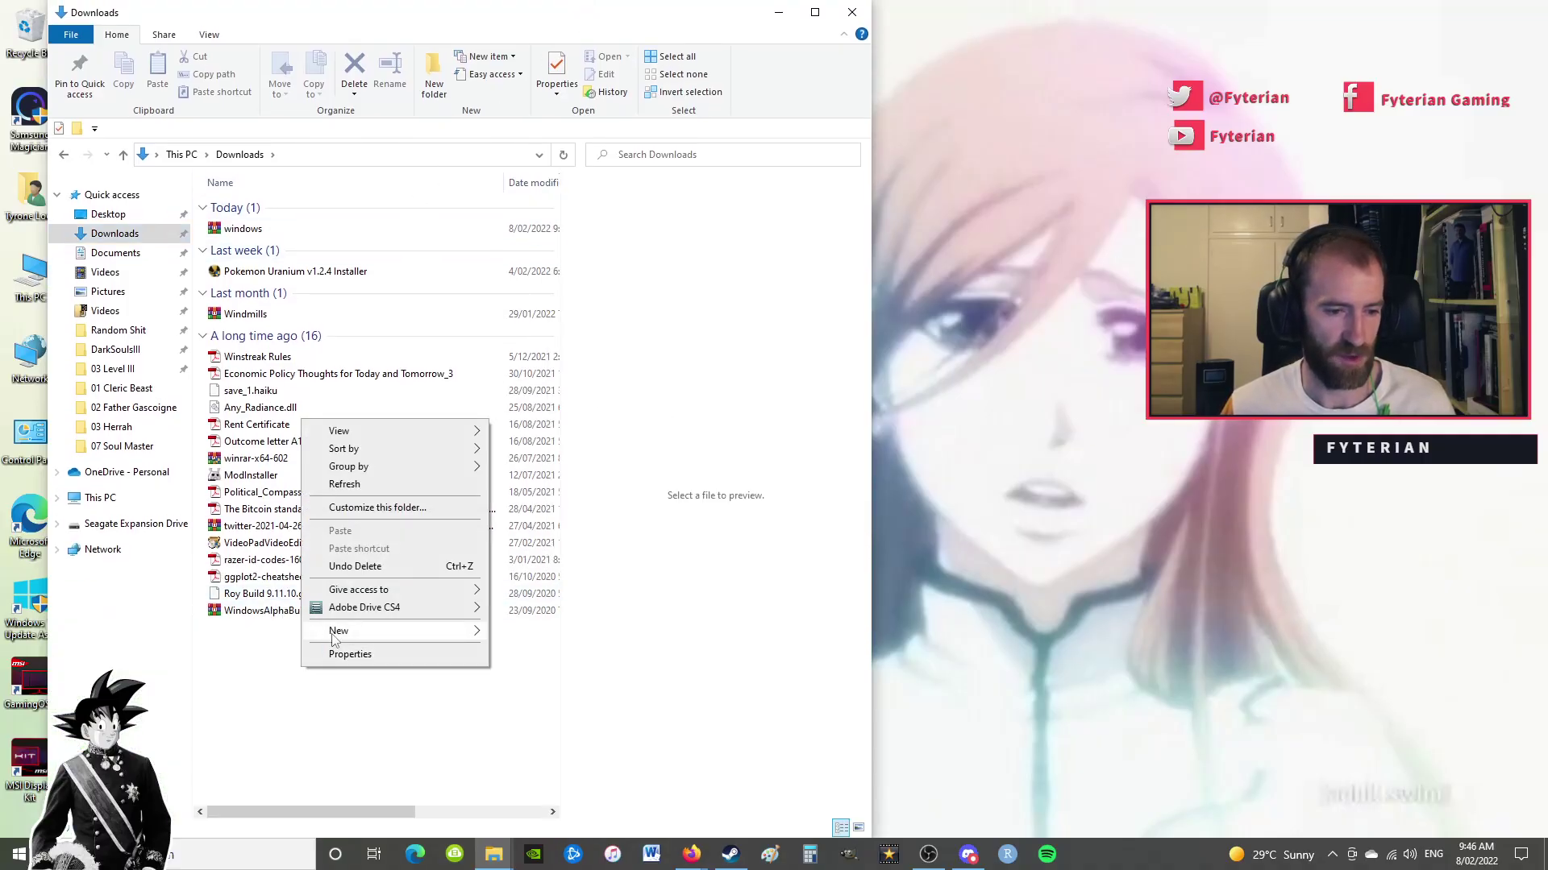
mouse_move(339, 633)
click(525, 632)
key(Return)
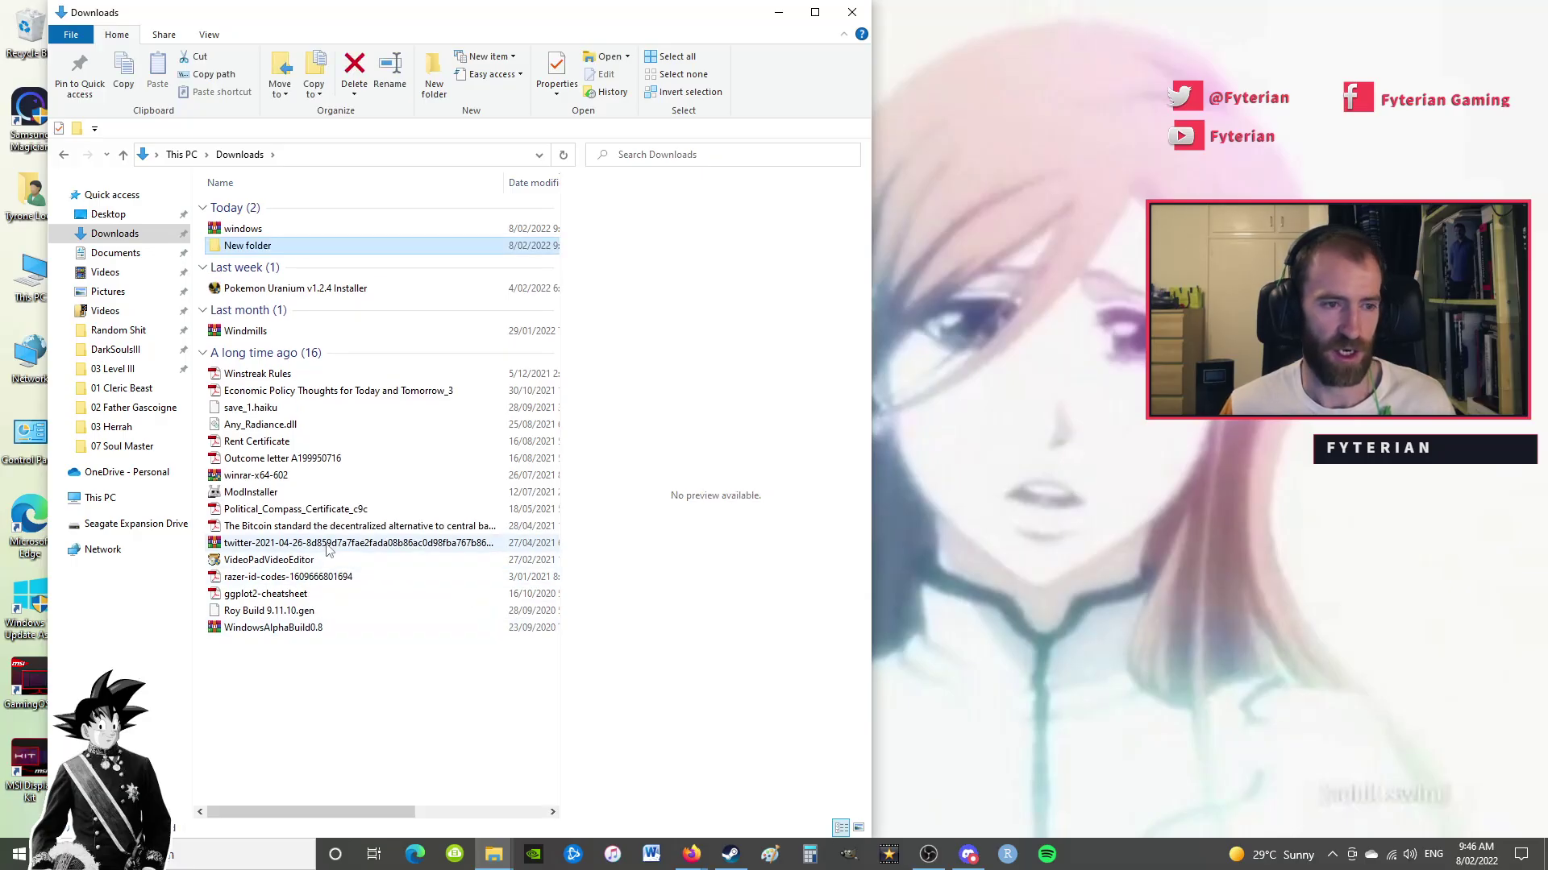
drag(237, 229, 233, 246)
- Open New folder and extract the windows archive's contents directly into it
double_click(242, 229)
click(234, 206)
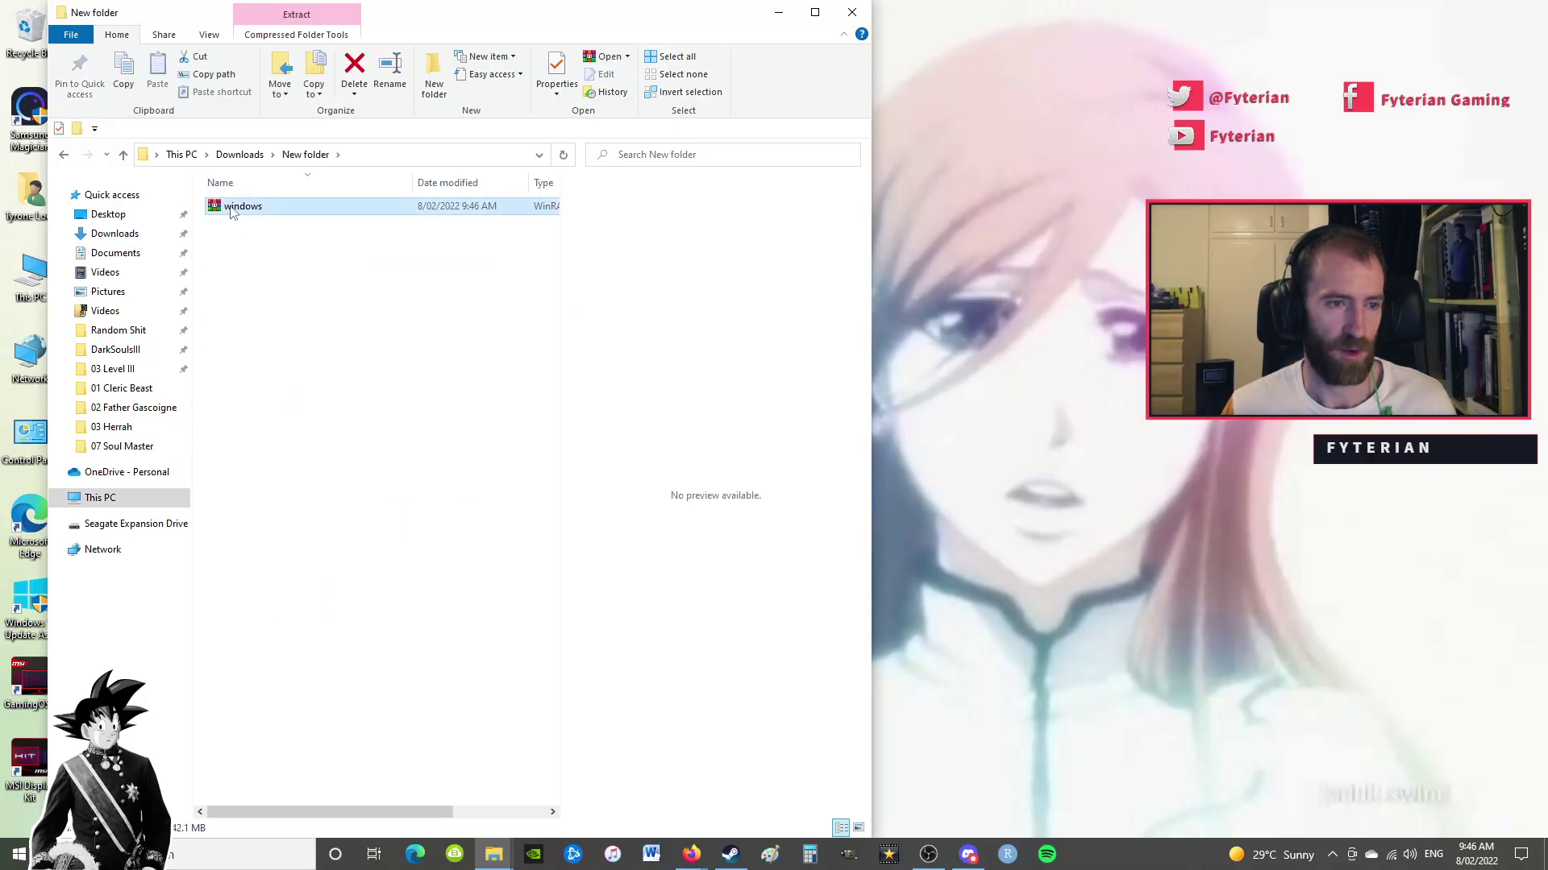
right_click(231, 207)
click(278, 305)
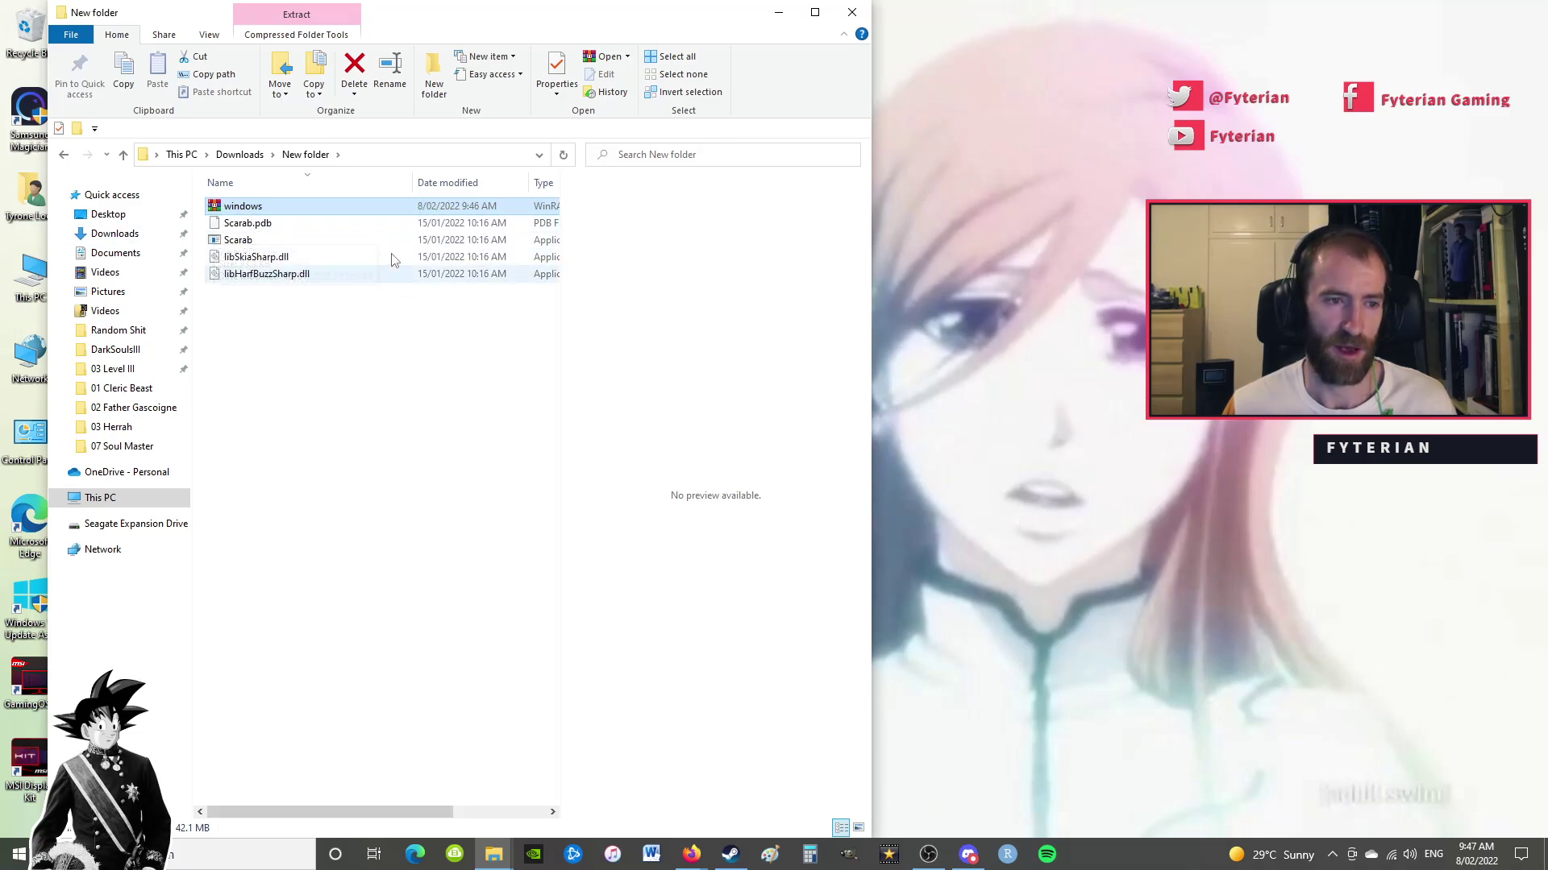
double_click(233, 242)
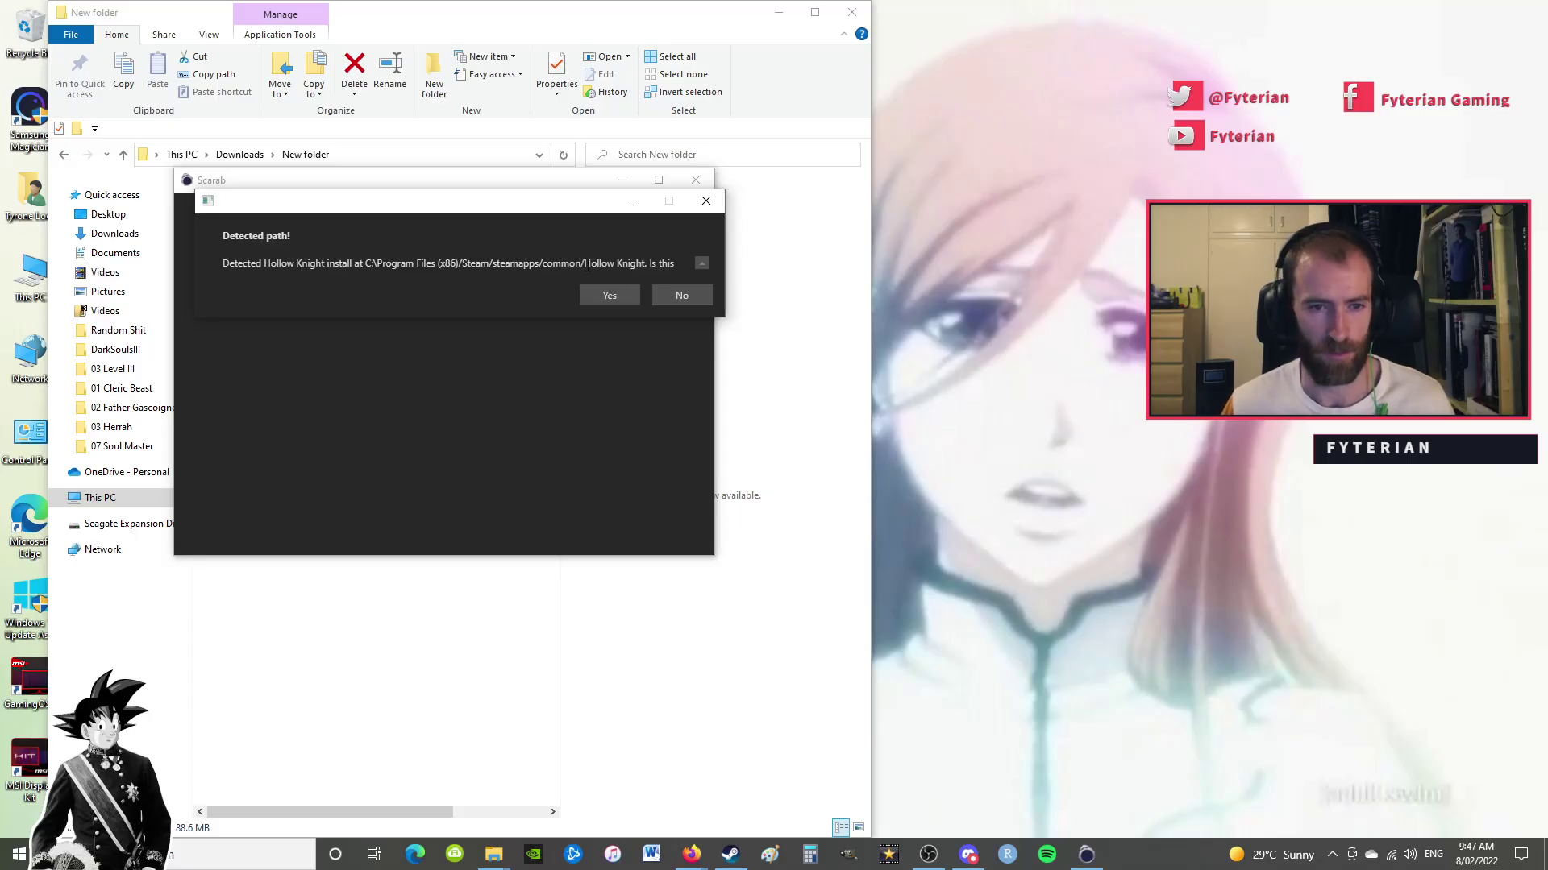
click(696, 302)
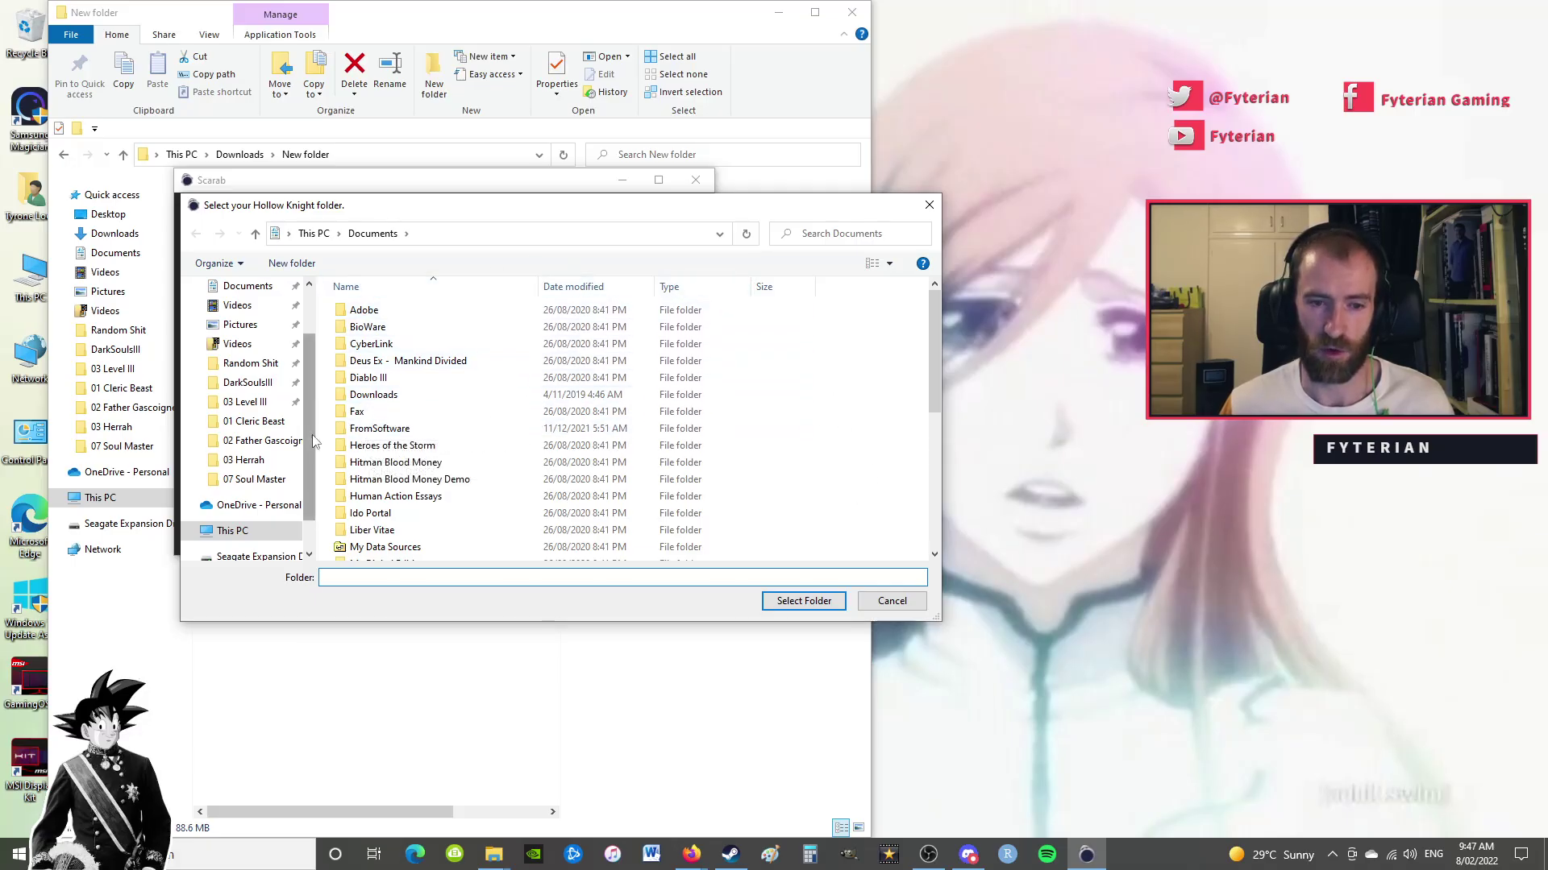
click(892, 601)
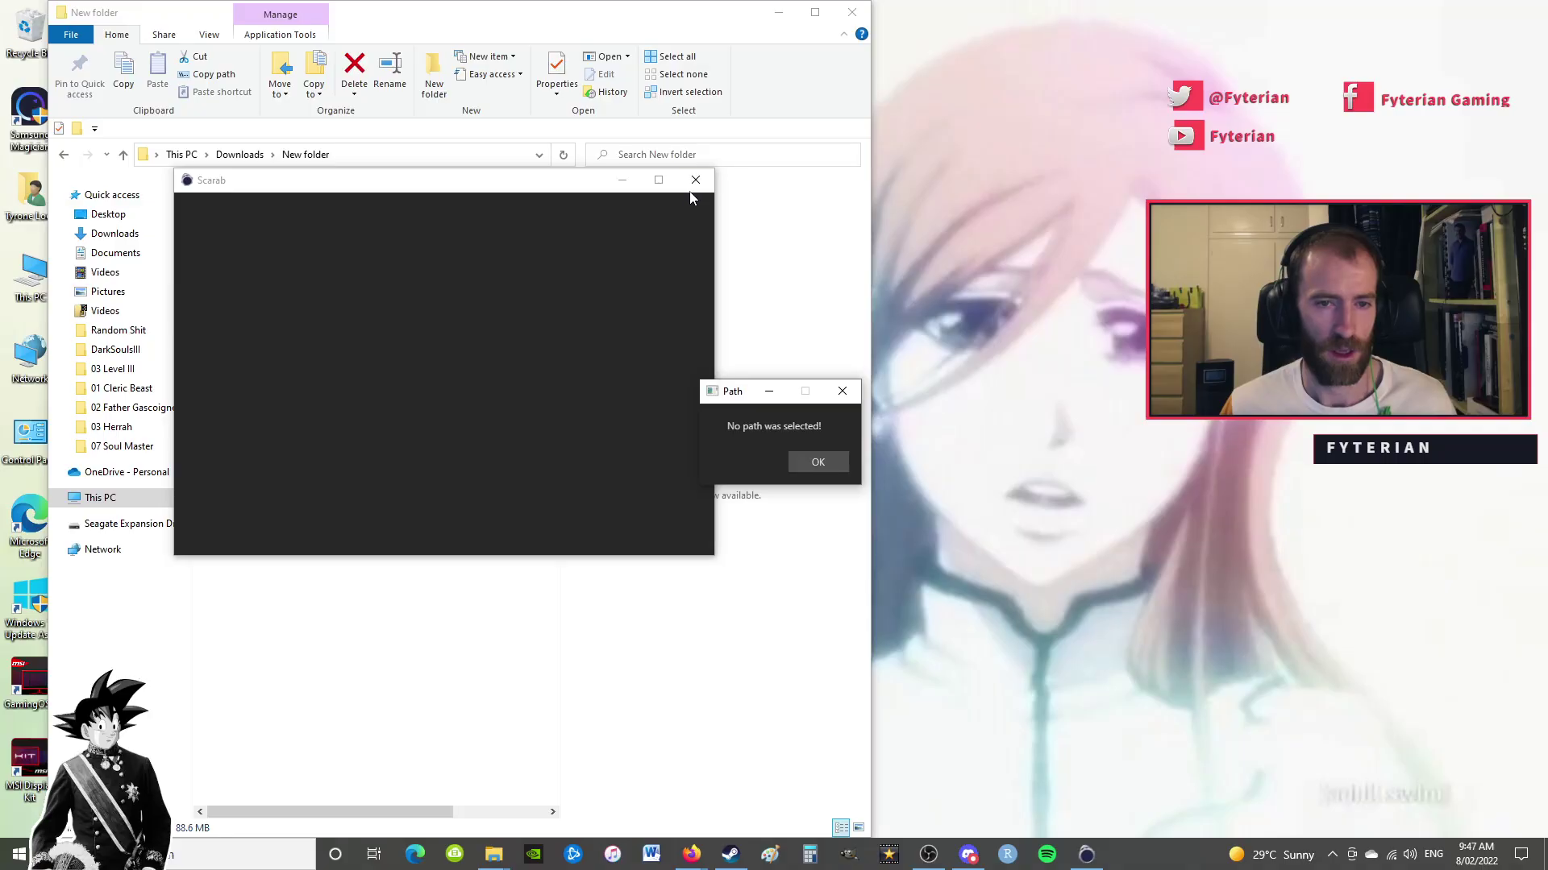
click(695, 180)
click(842, 392)
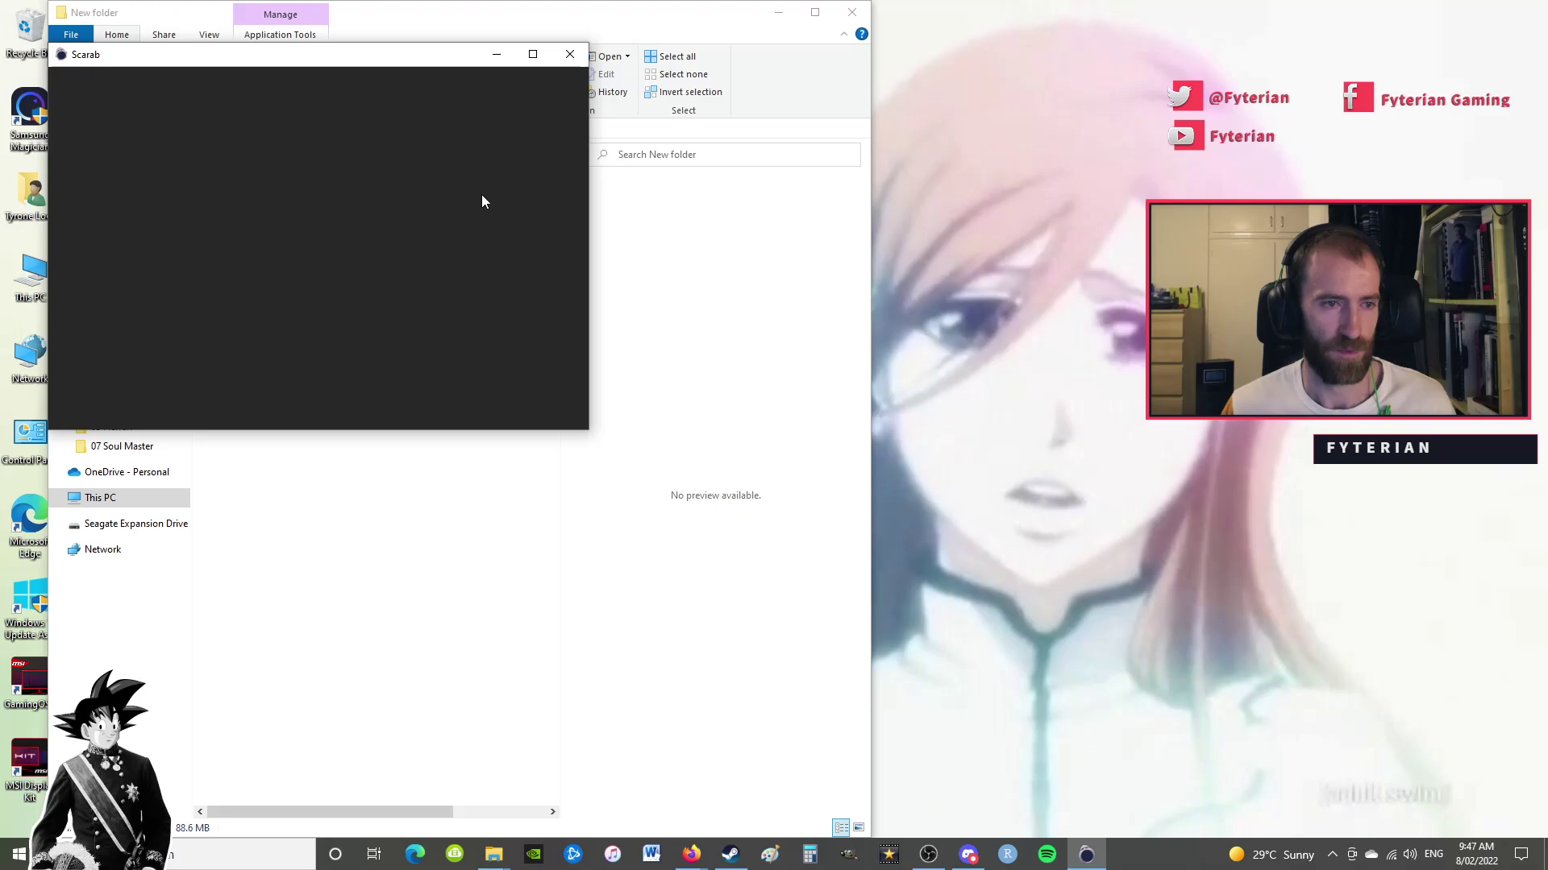
- Accept the detected Hollow Knight install path in Scarab and stretch its window to full screen height
click(484, 169)
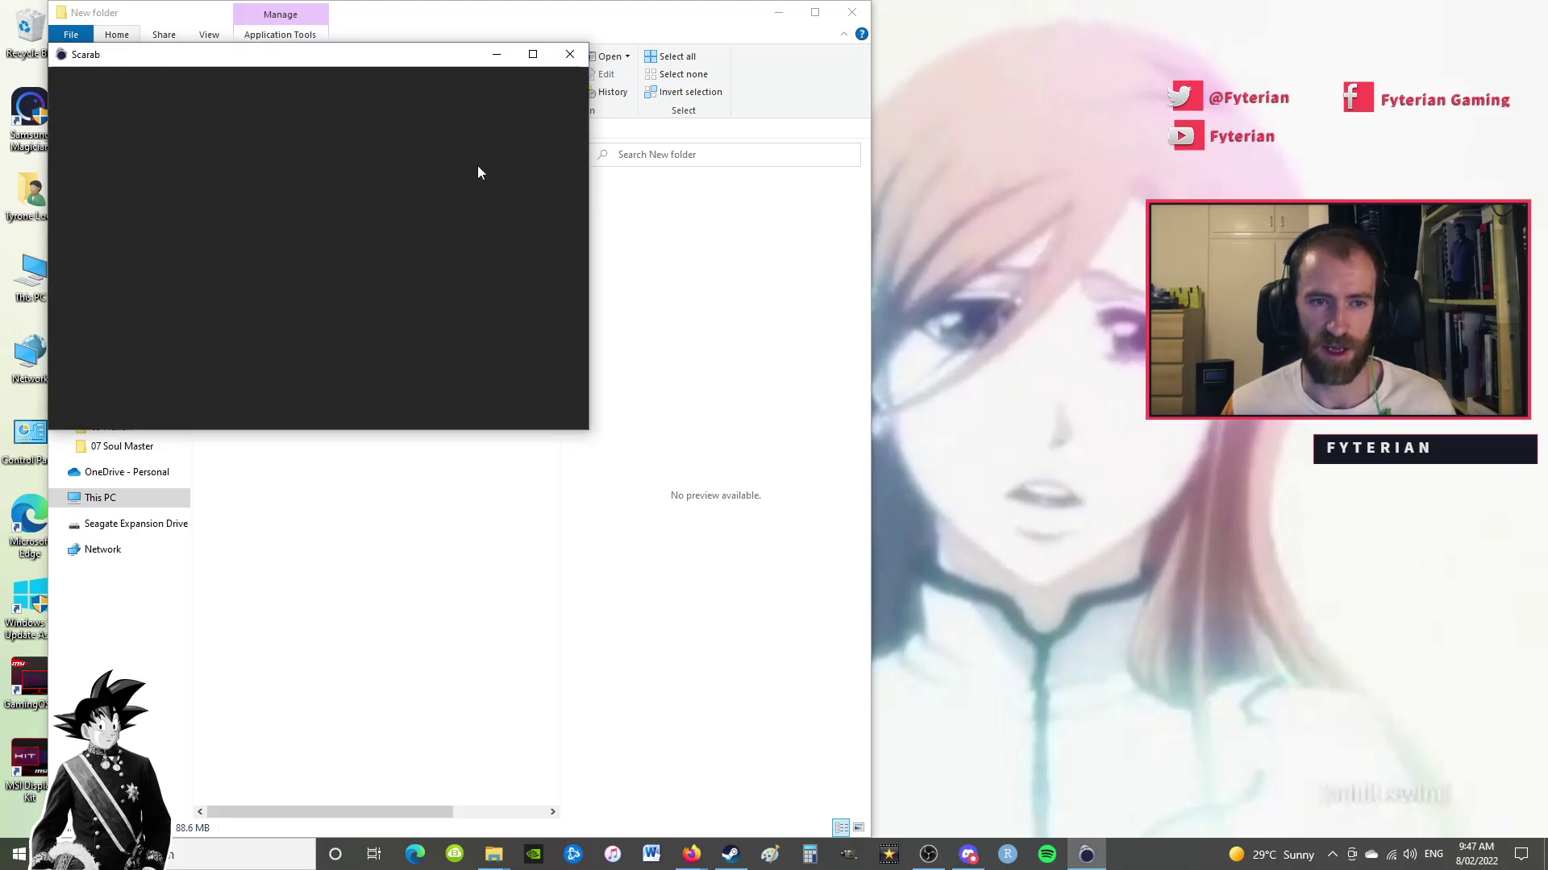
double_click(484, 43)
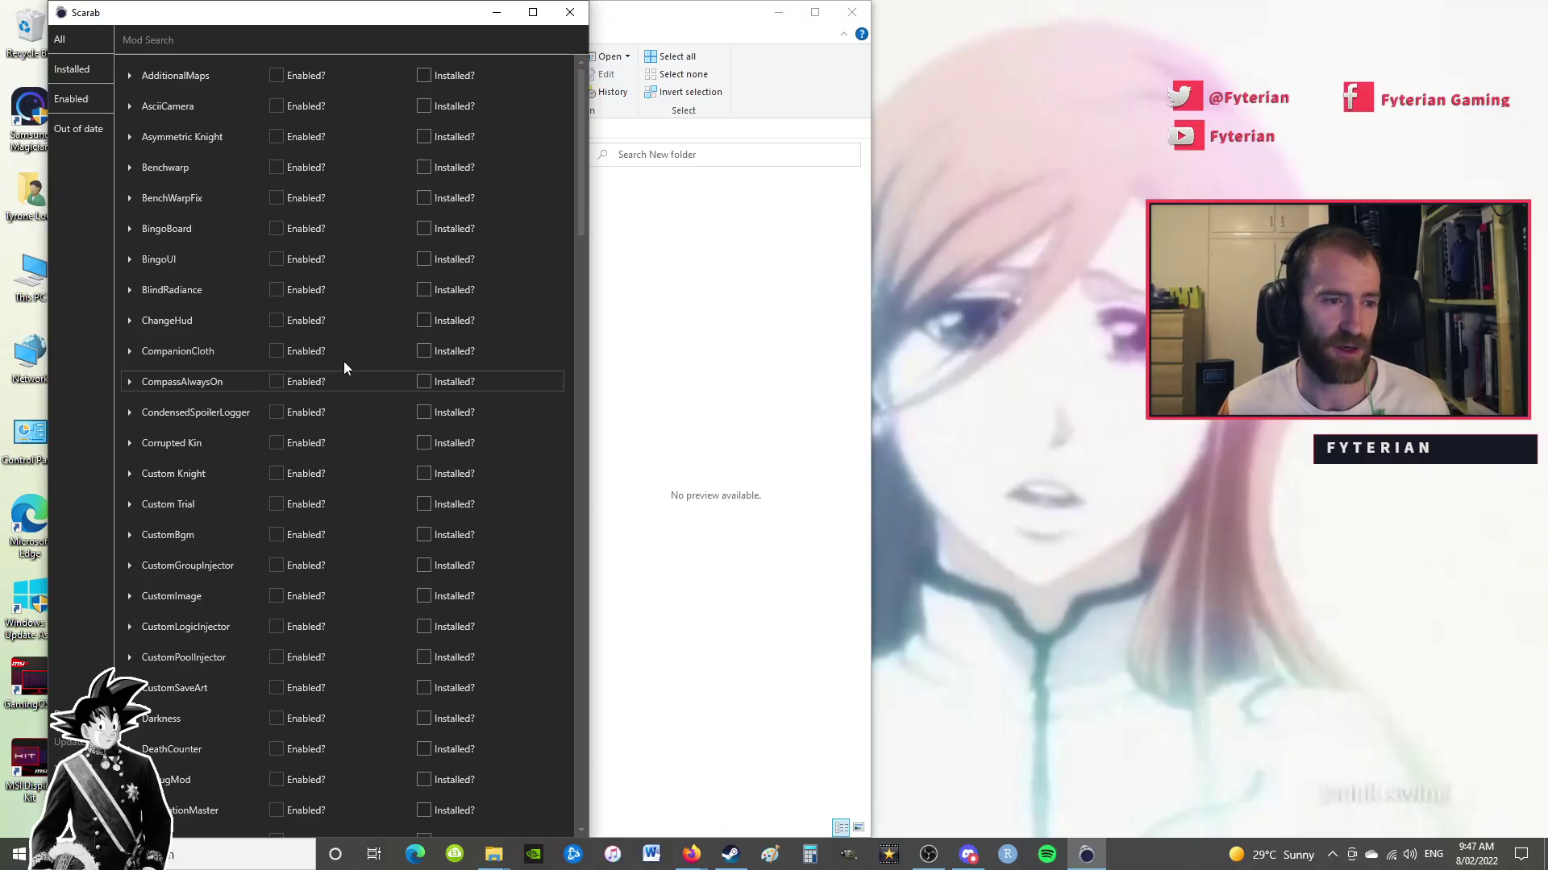
- Look through the list of available mods and read the description of DebugMod
scroll(340, 284, down, 5)
scroll(340, 283, down, 20)
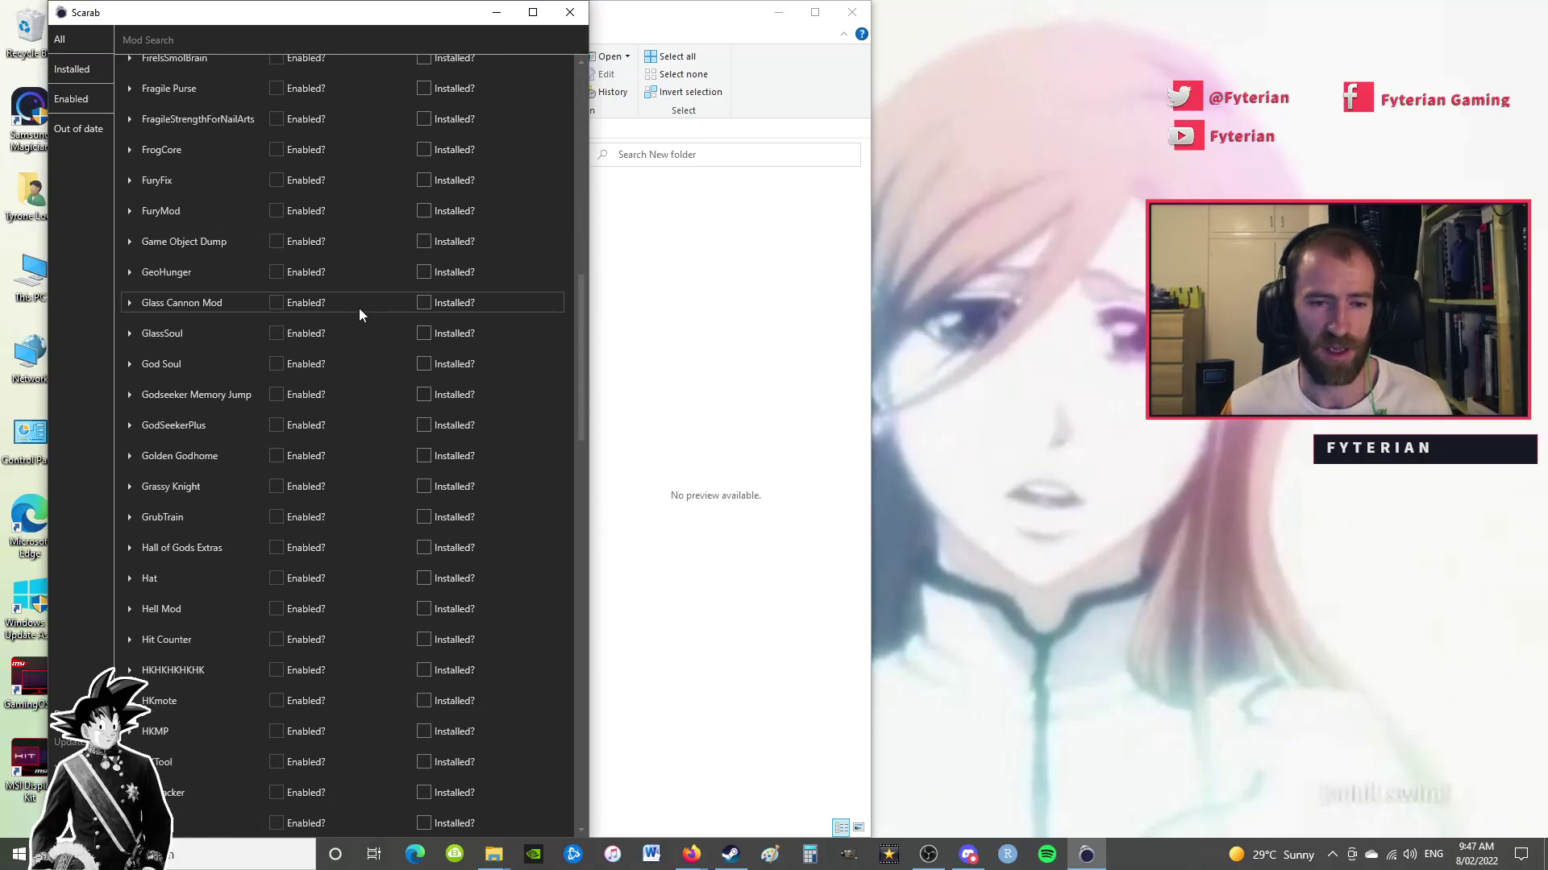
scroll(346, 366, down, 20)
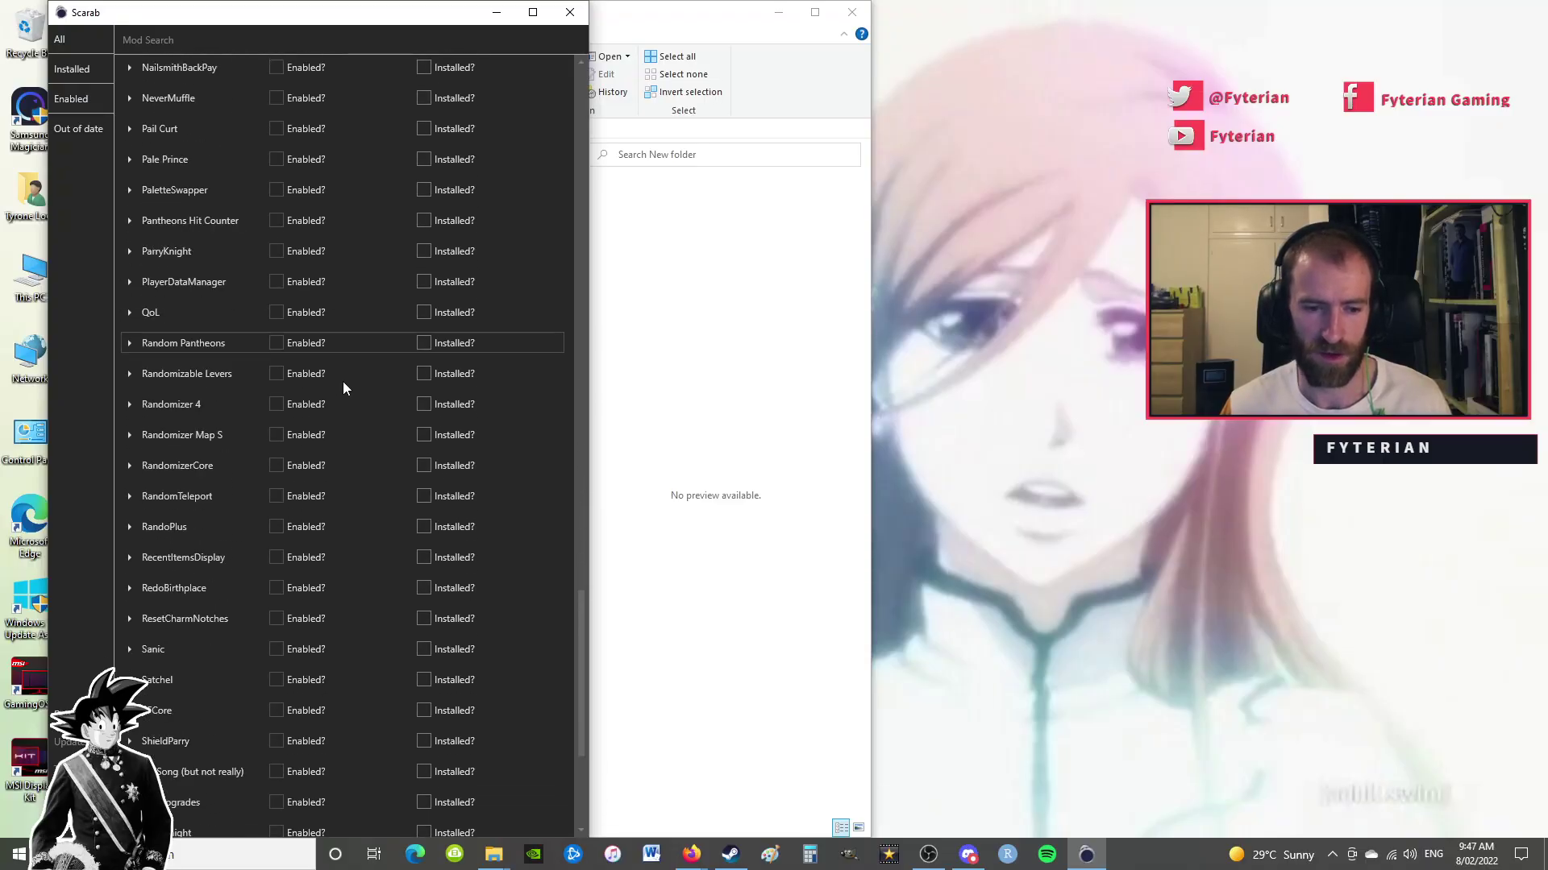
scroll(349, 428, up, 20)
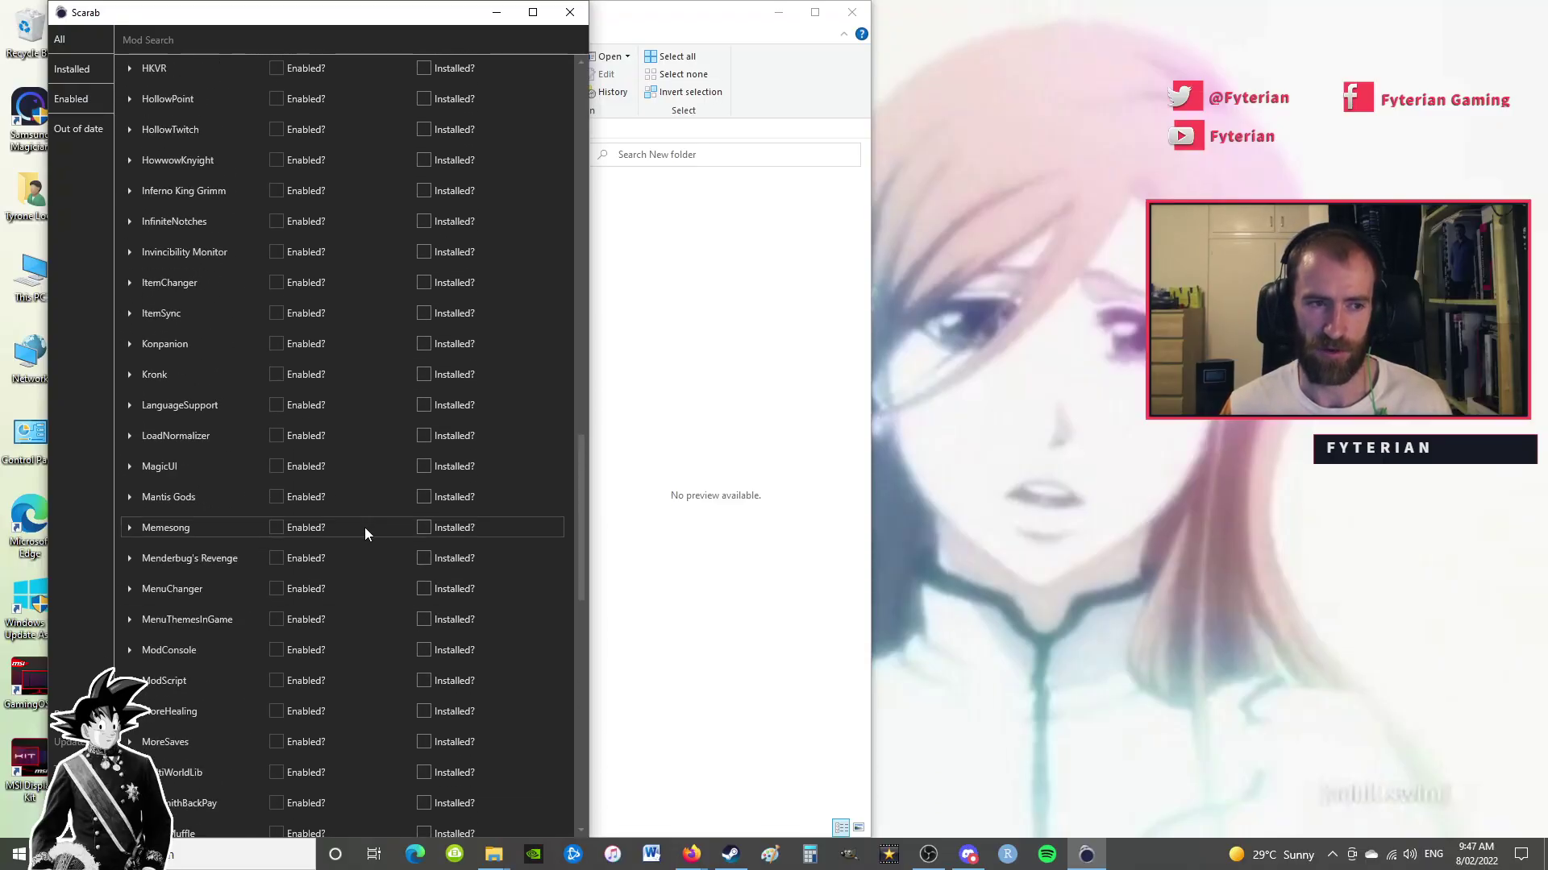
scroll(358, 528, up, 20)
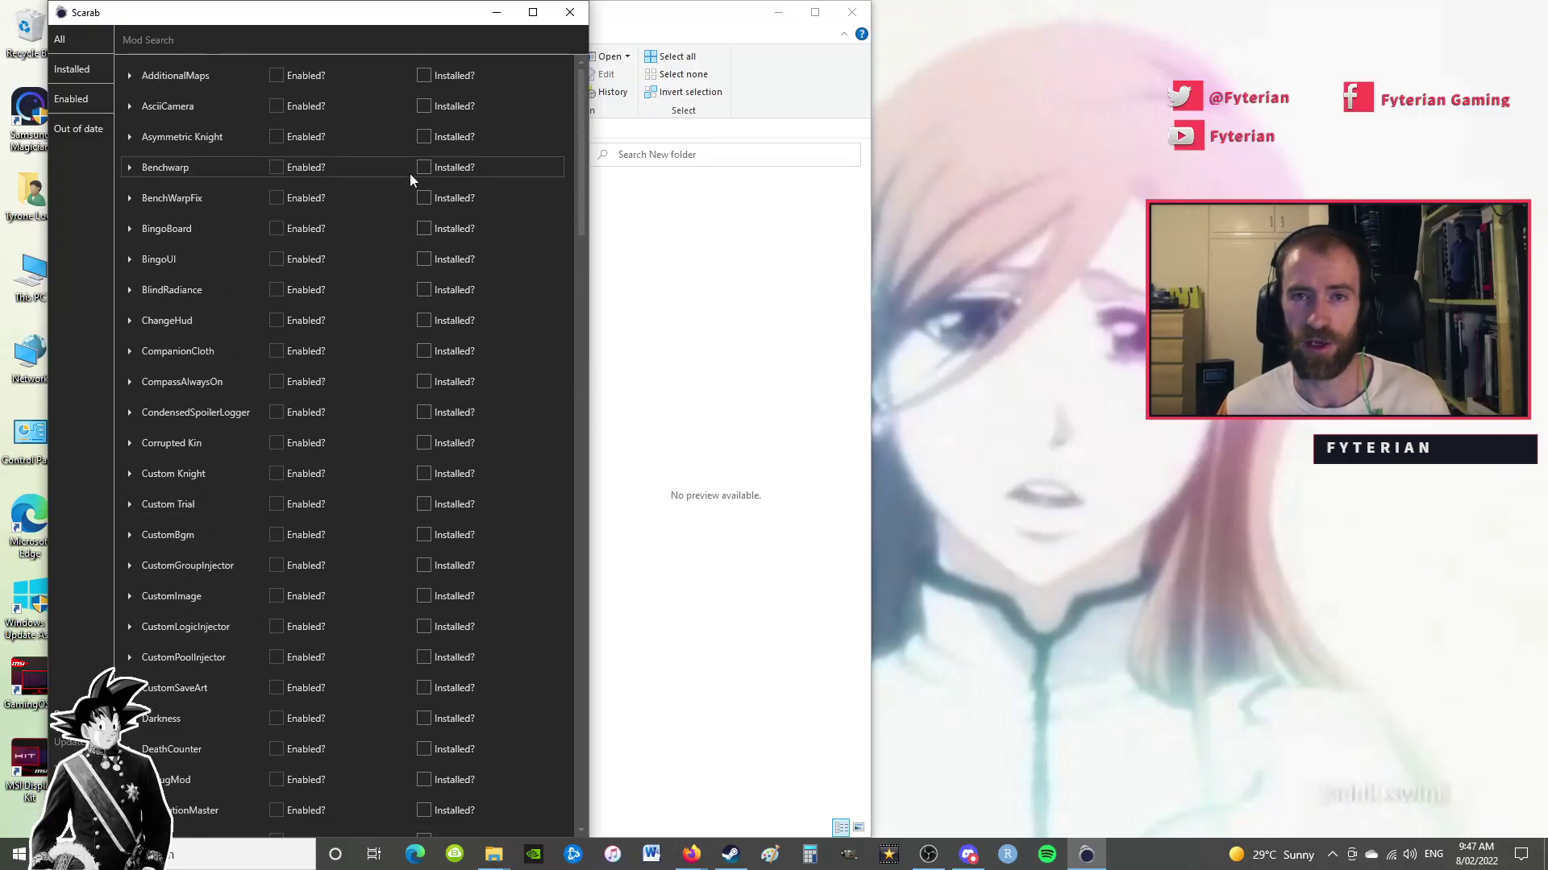
scroll(339, 352, down, 8)
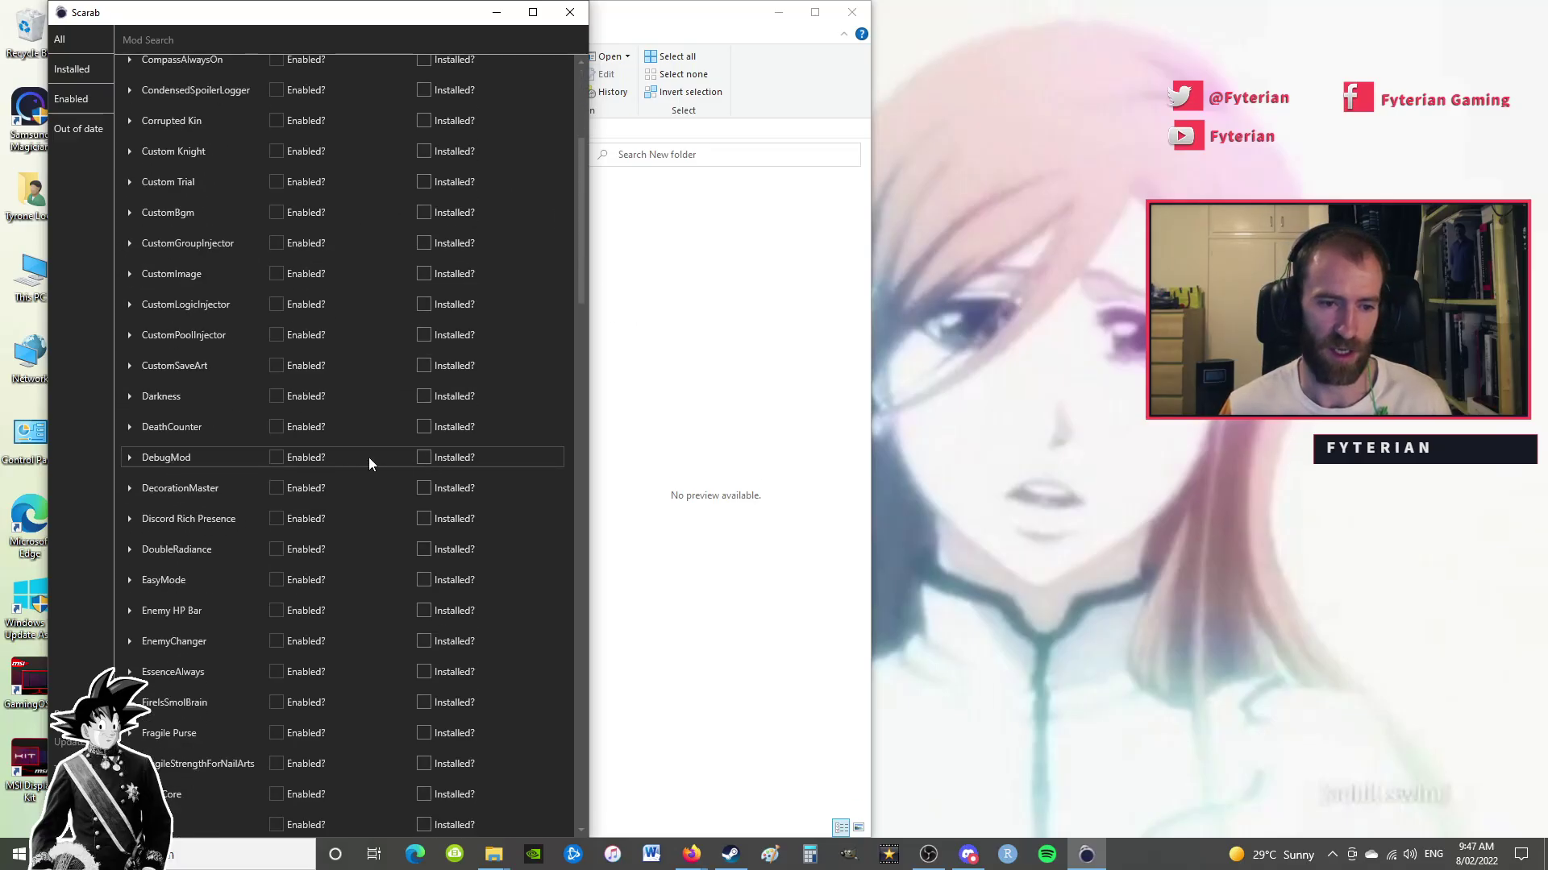
click(150, 457)
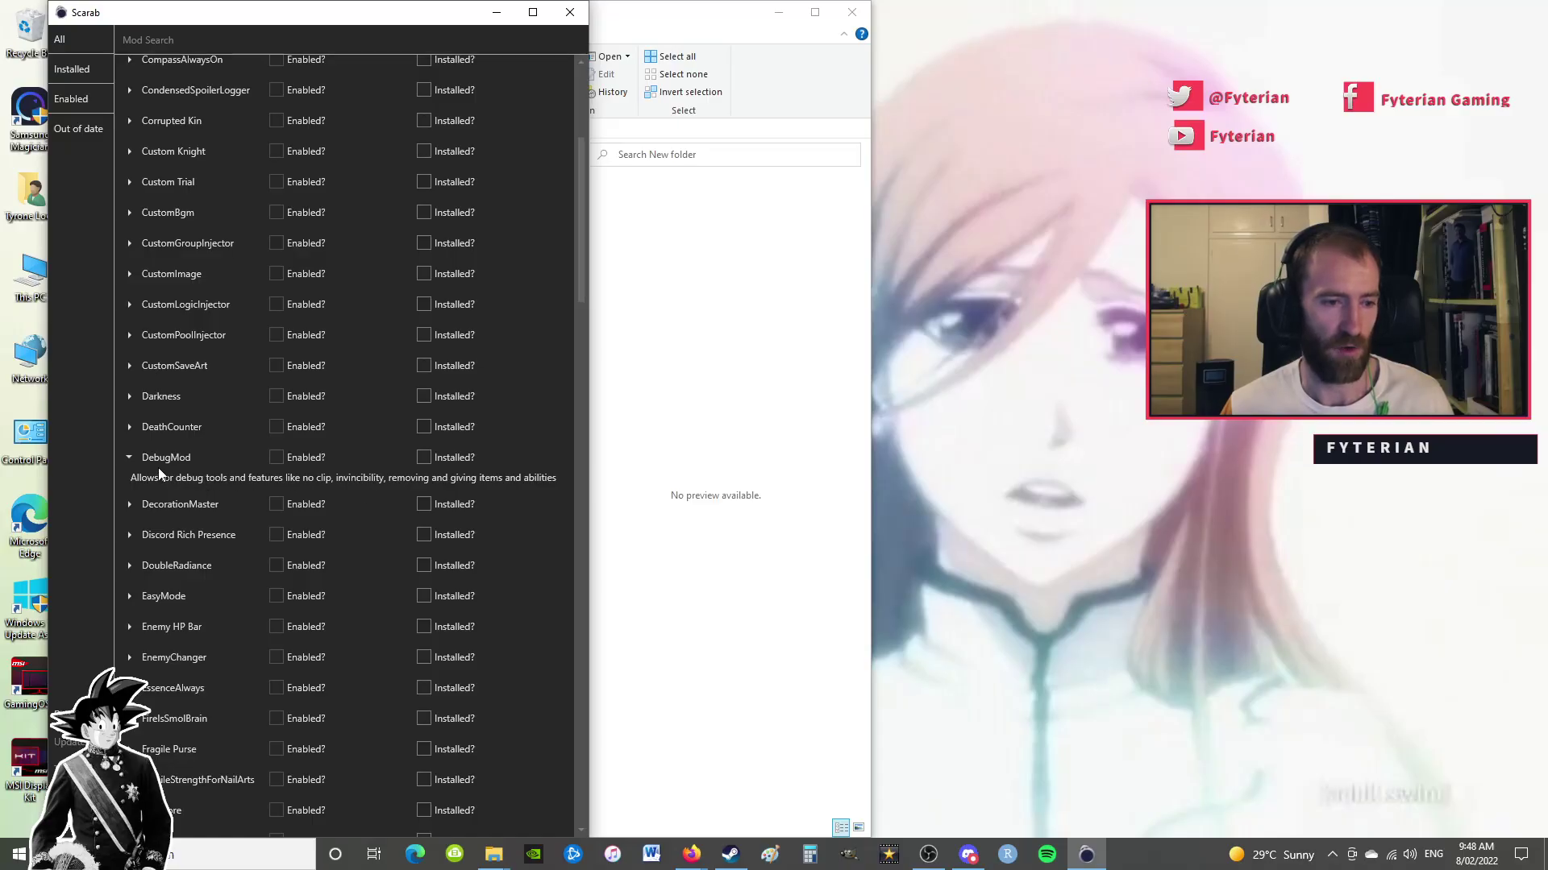
click(134, 456)
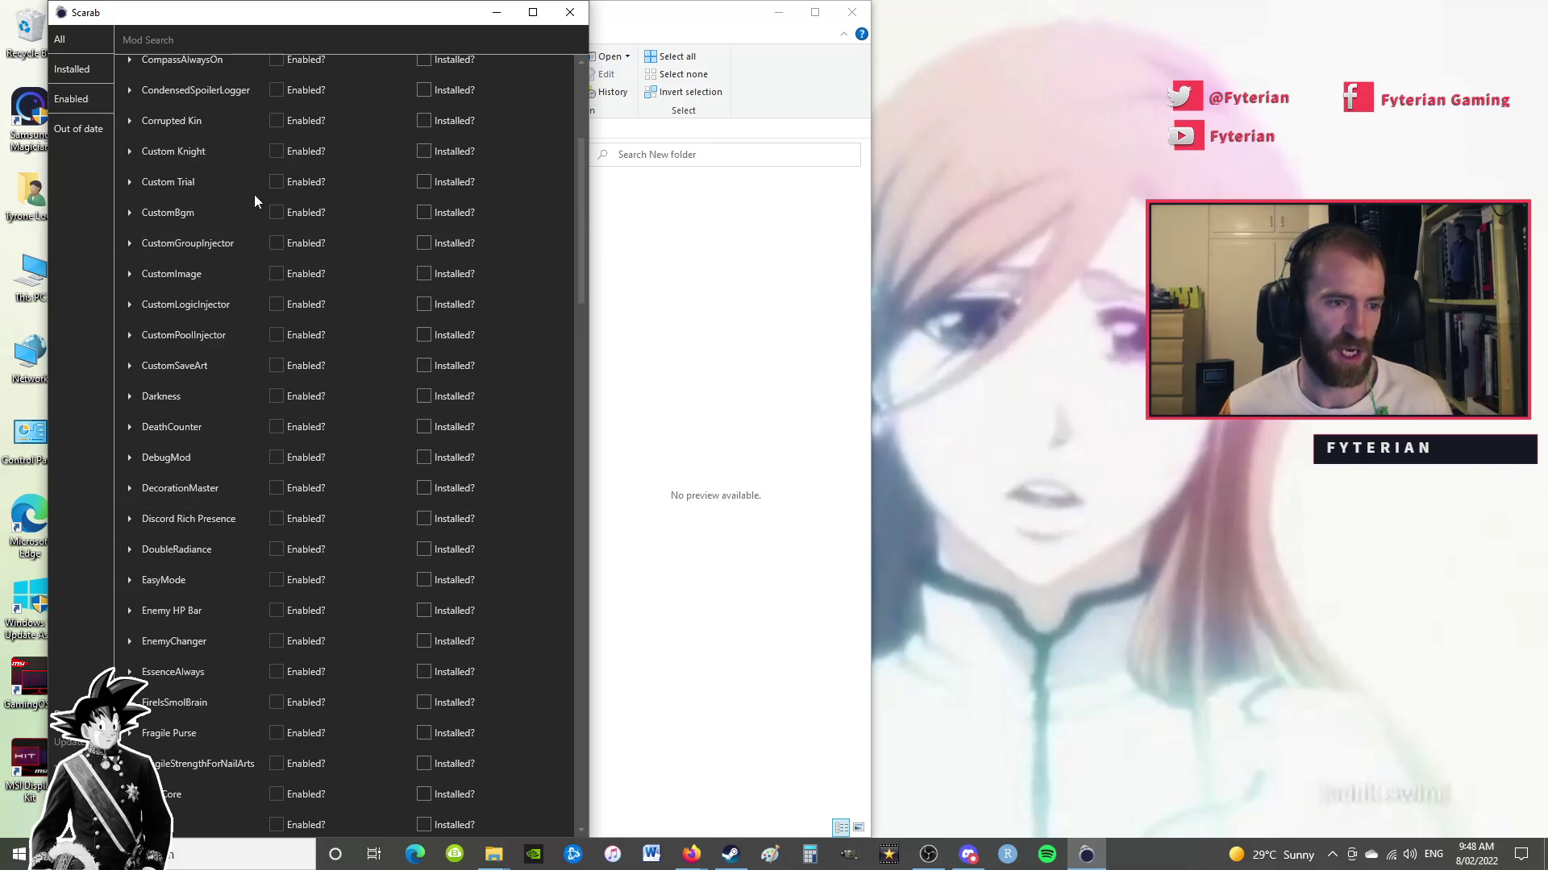
- Check the dependencies of ChangeHud, then install the required Vasi mod and ChangeHud itself
scroll(281, 320, up, 2)
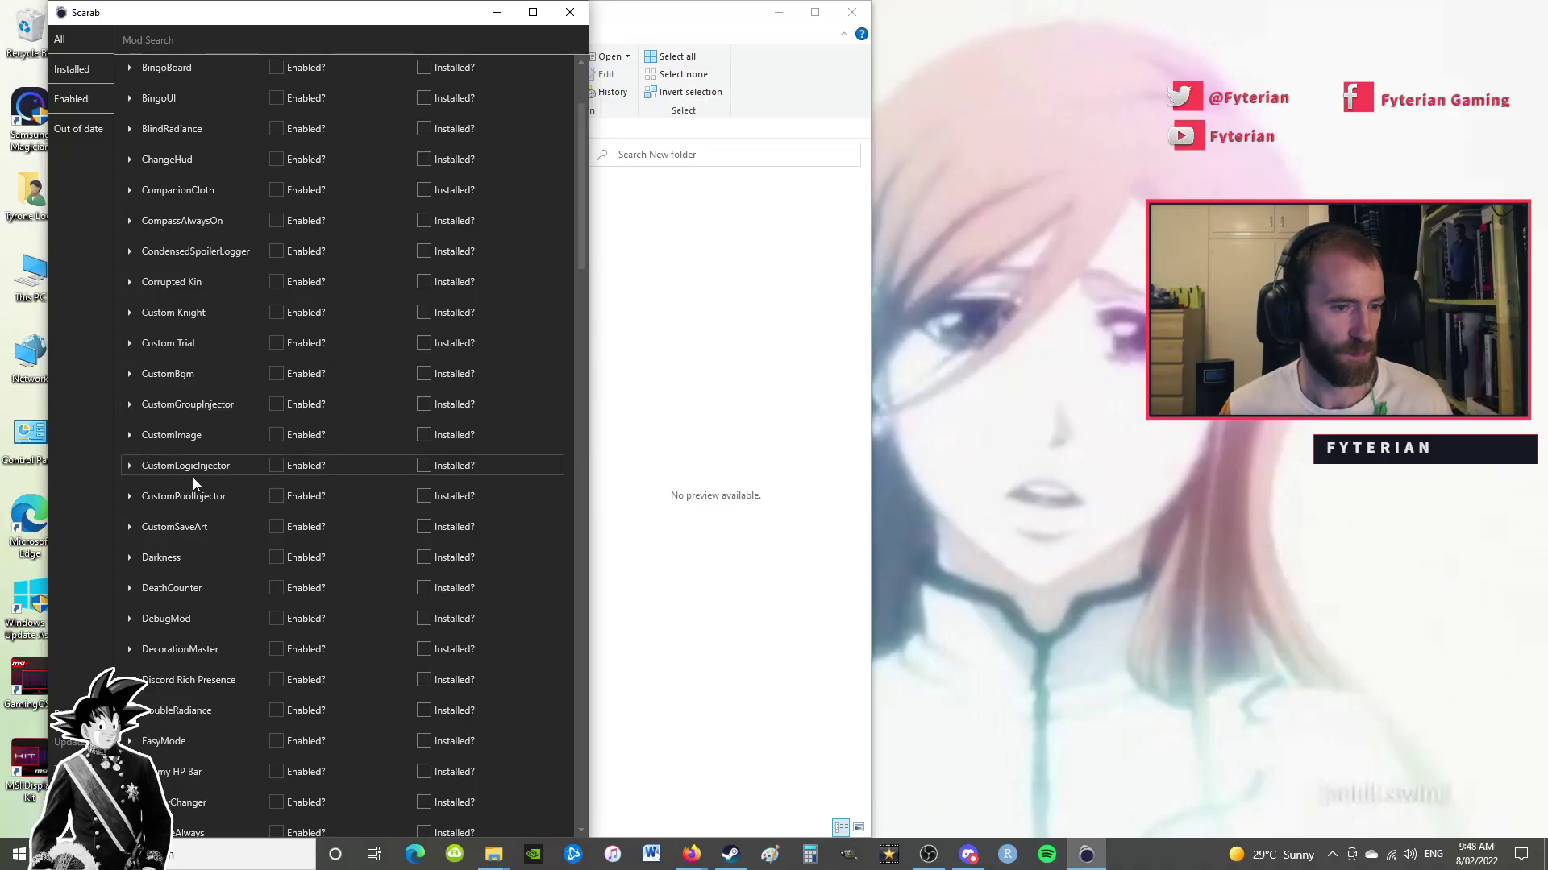
click(177, 163)
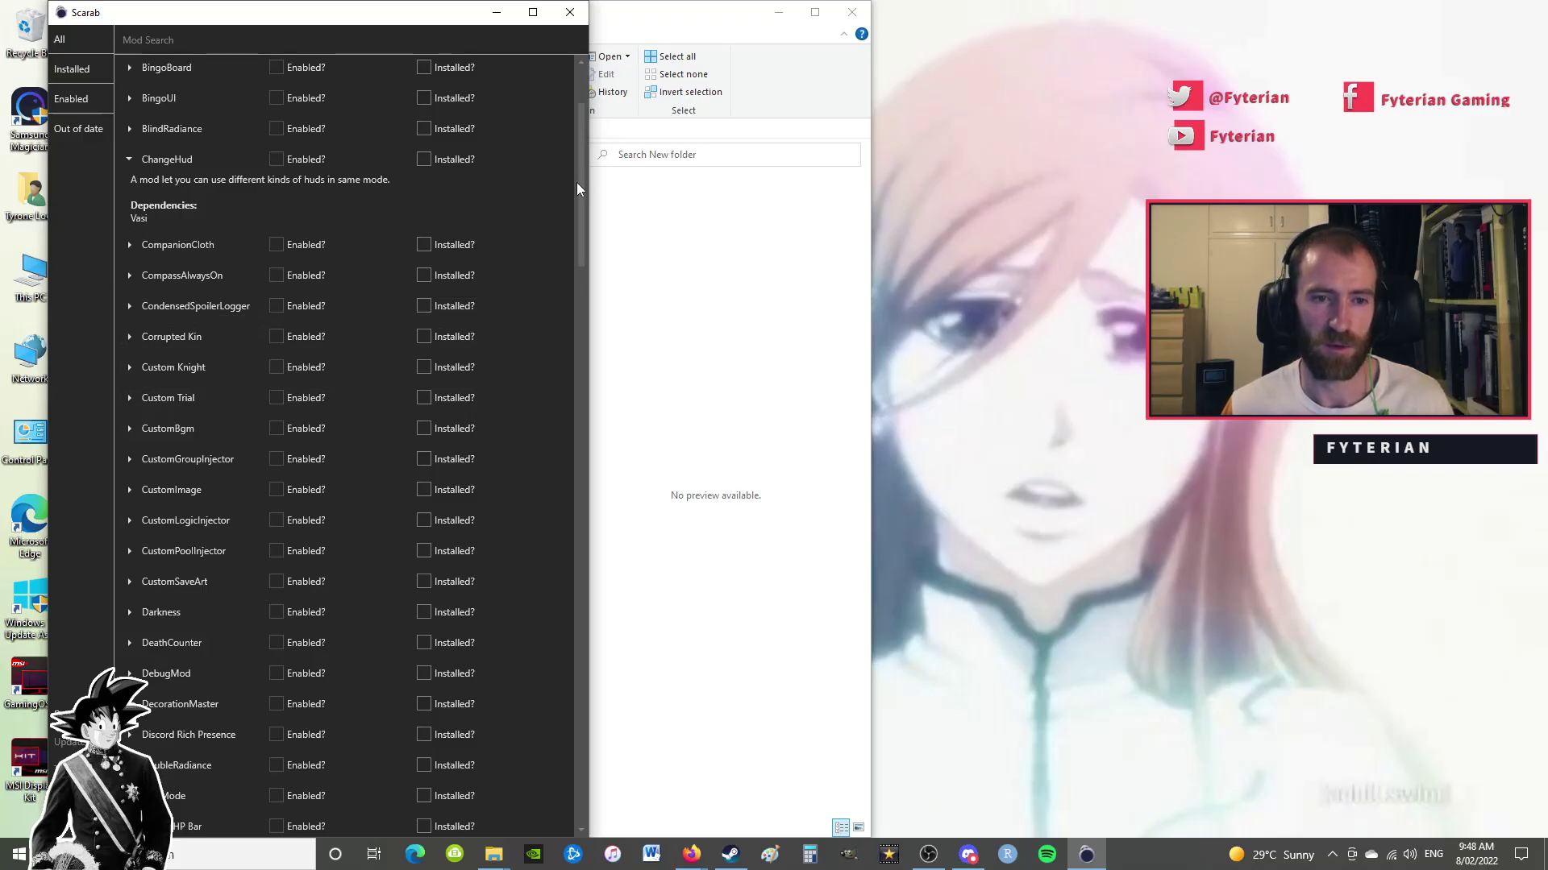
drag(577, 182, 585, 790)
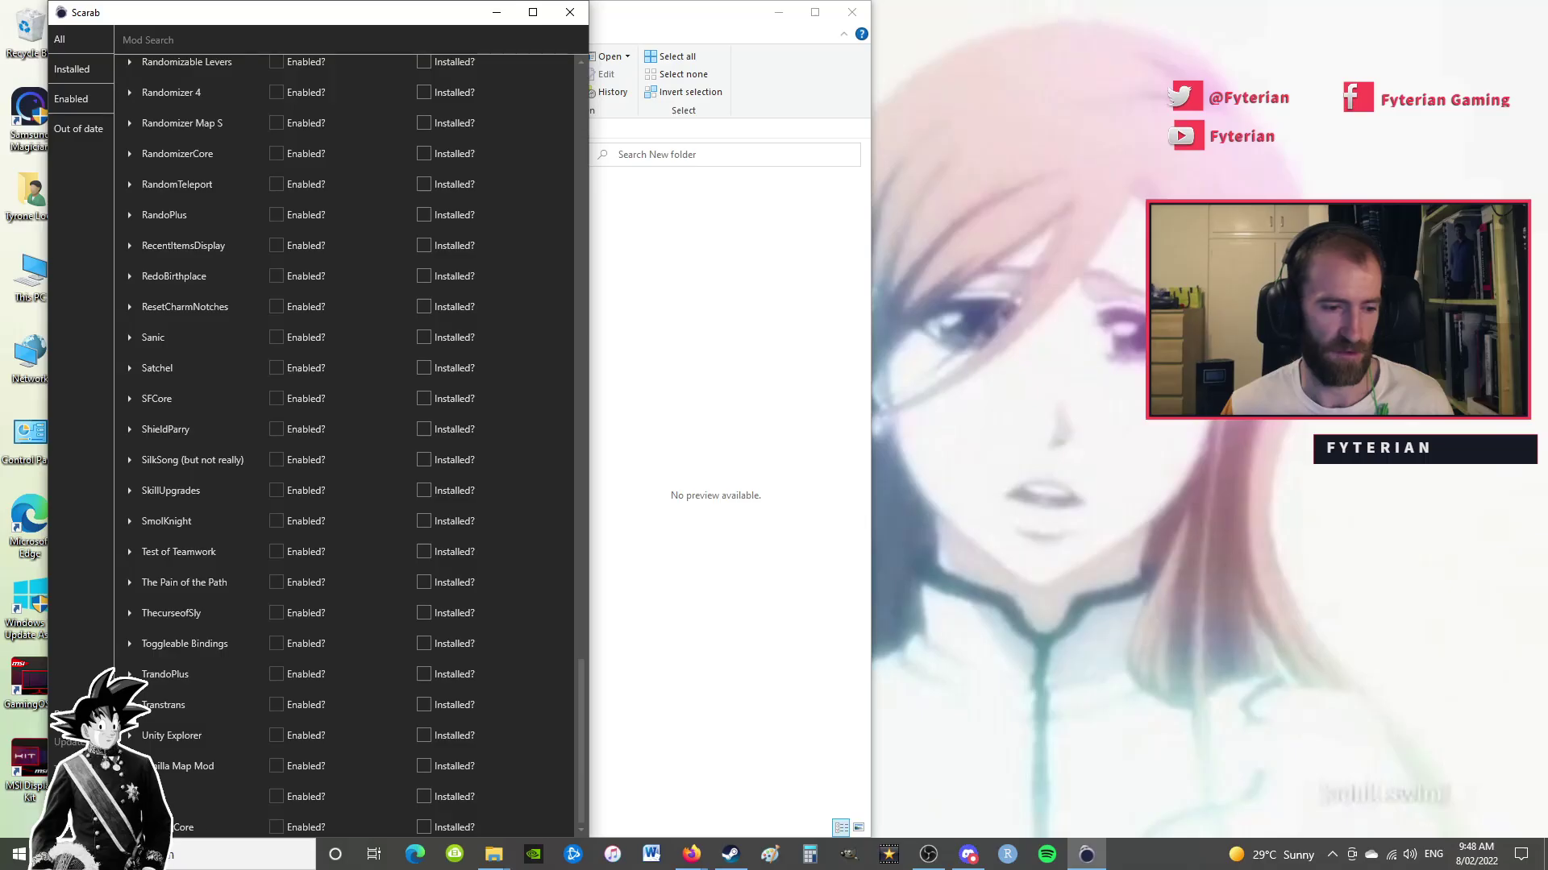
click(165, 797)
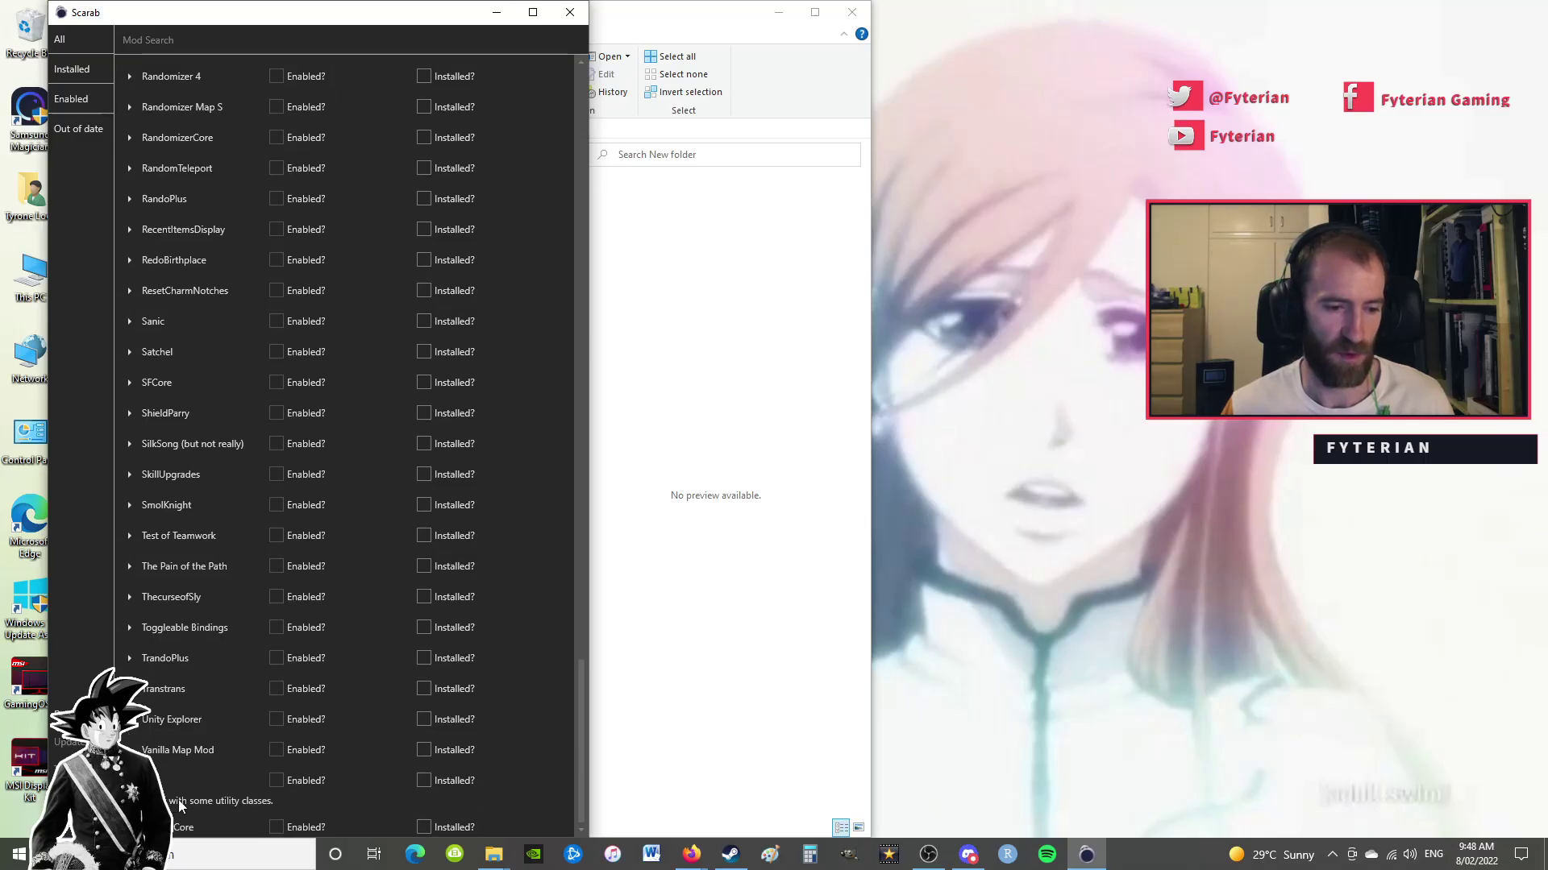
click(424, 782)
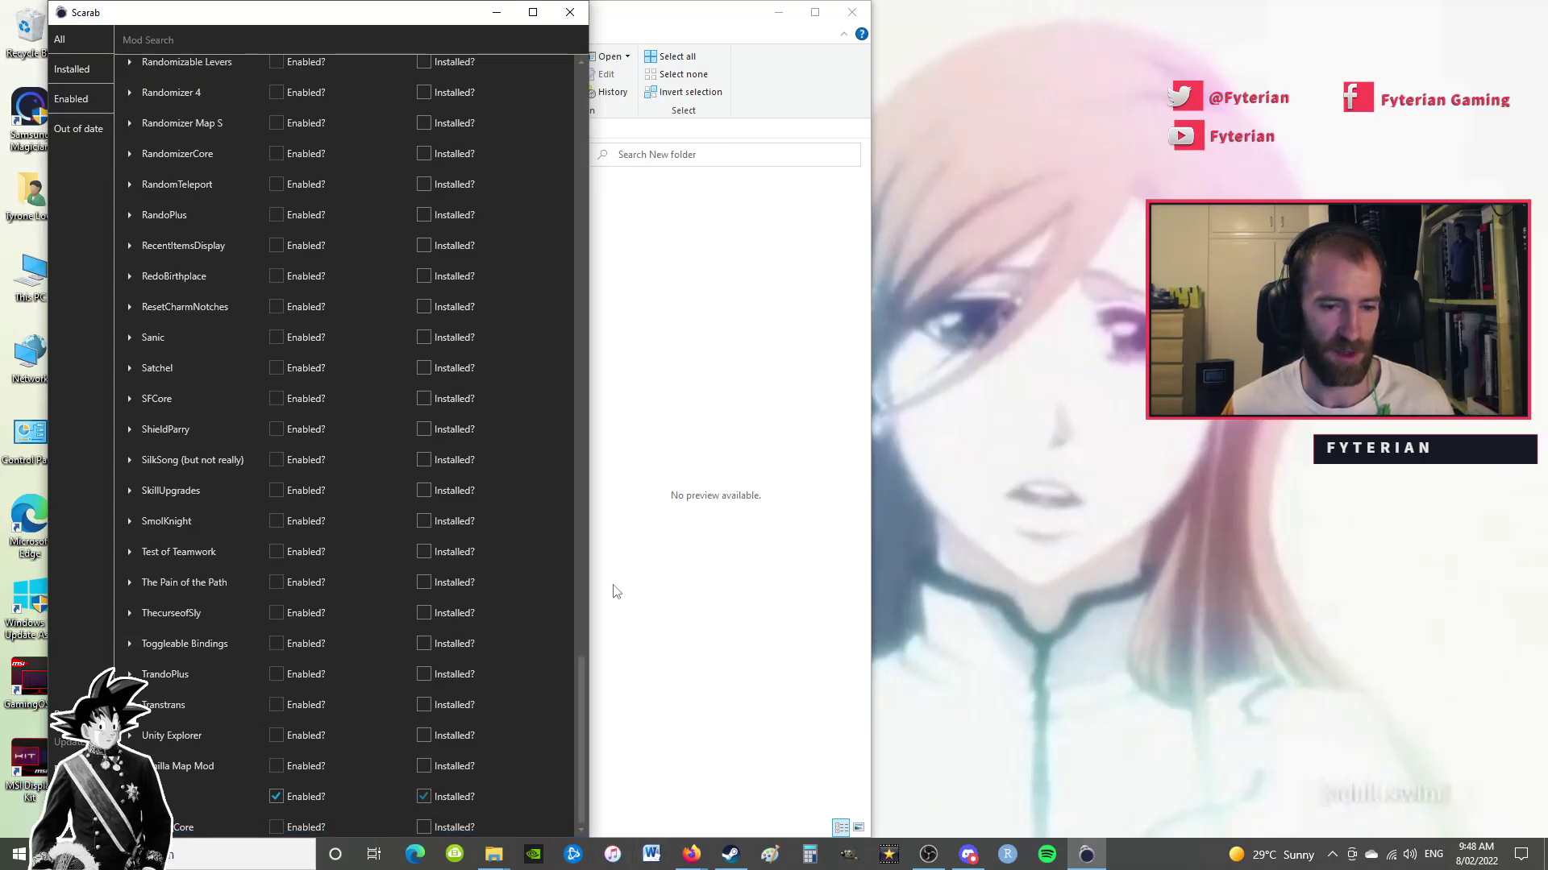
drag(580, 700, 583, 95)
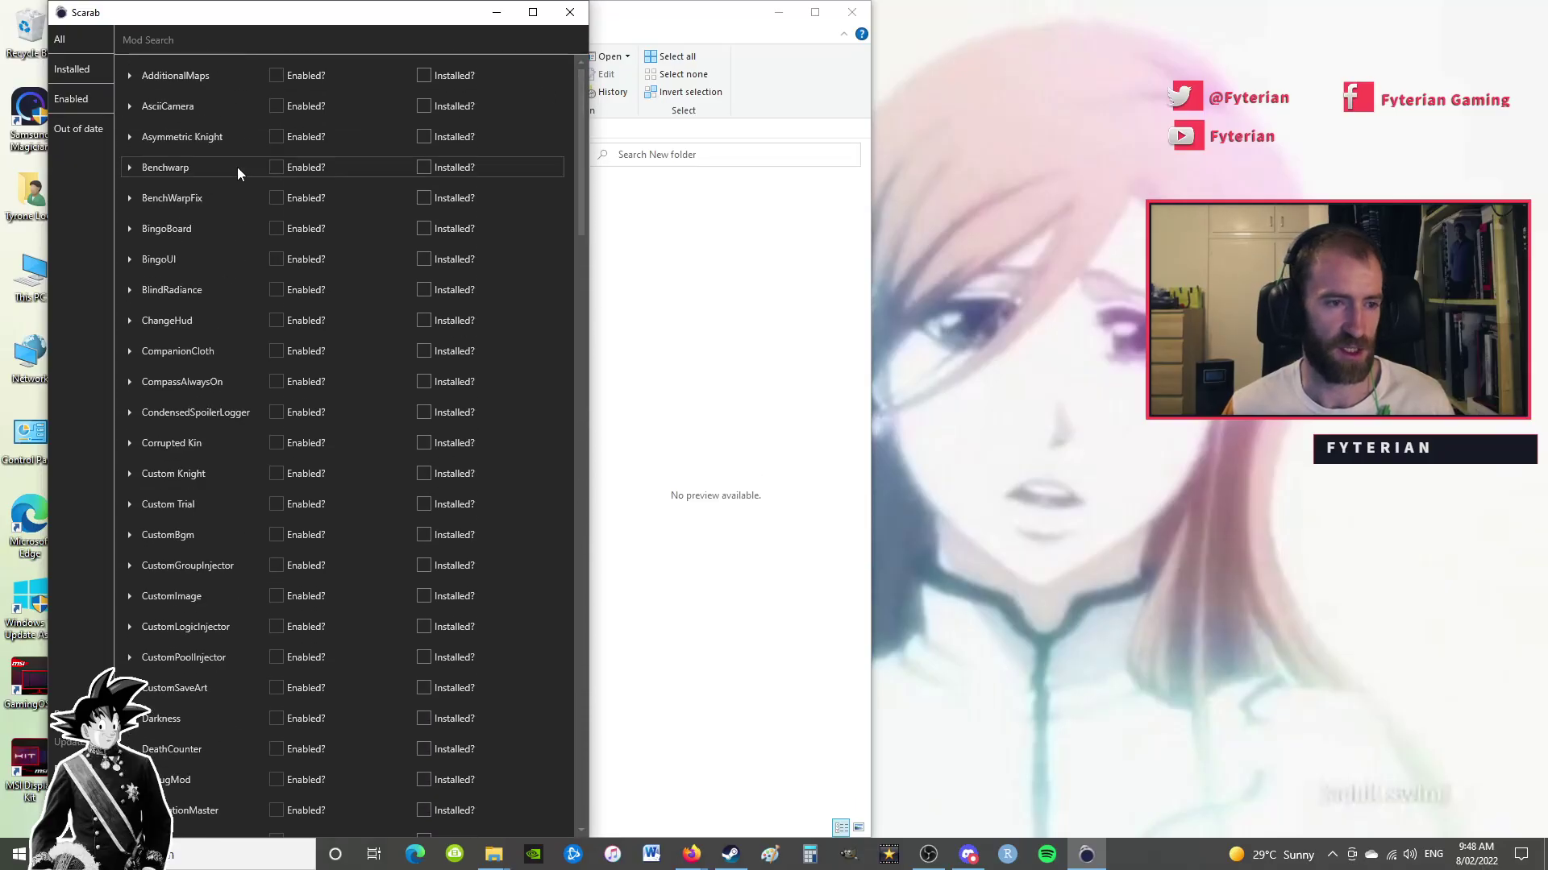
click(424, 320)
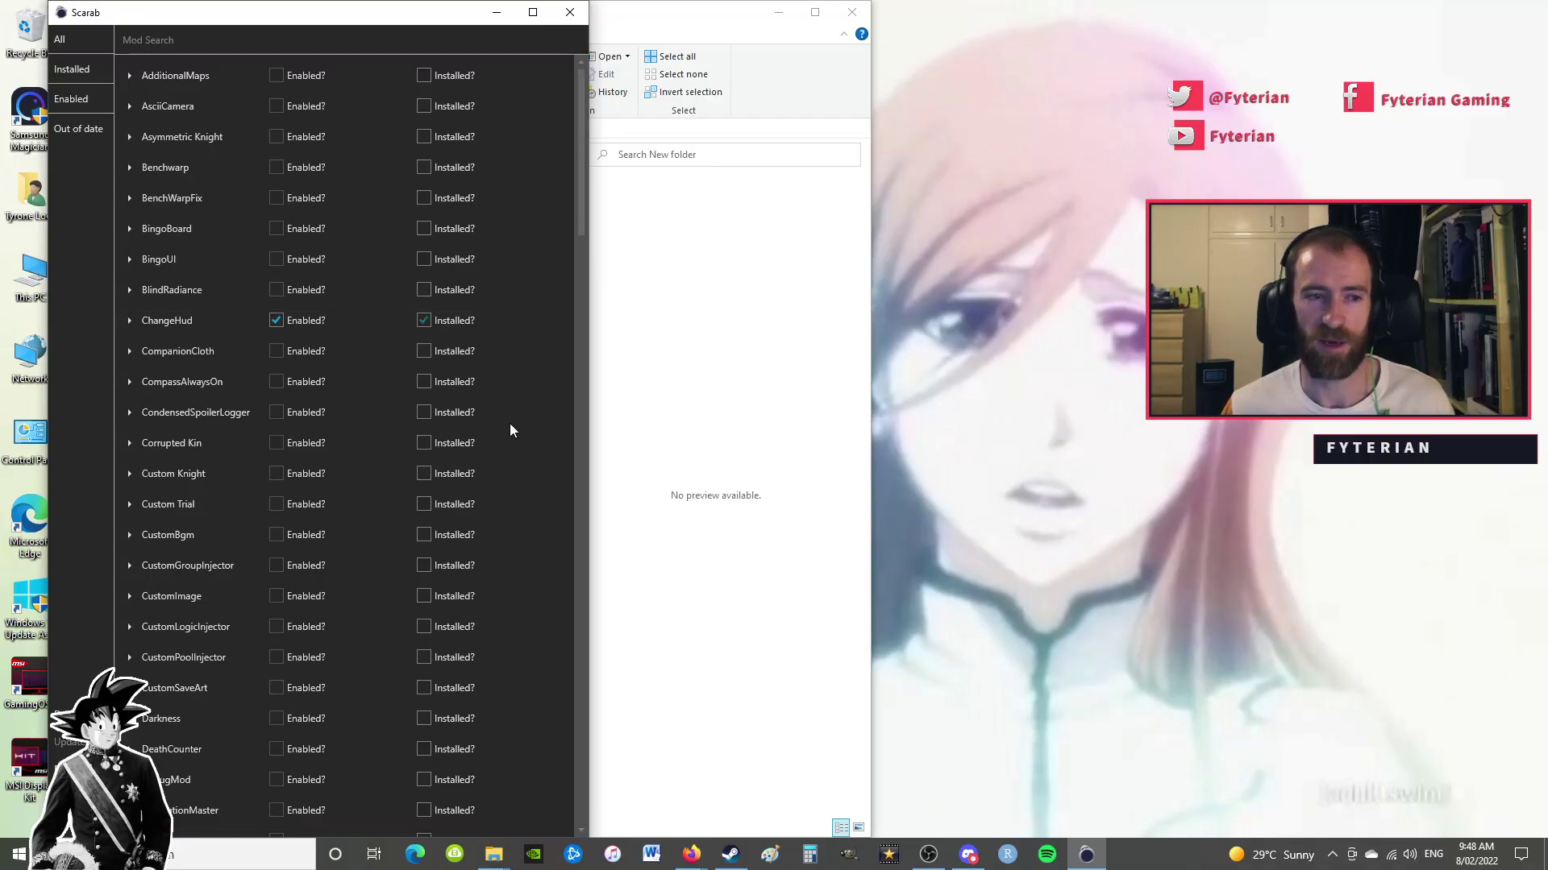
- Examine the description and dependencies of BlindRadiance and the description of the SFCore library, collapsing both entries again
click(139, 286)
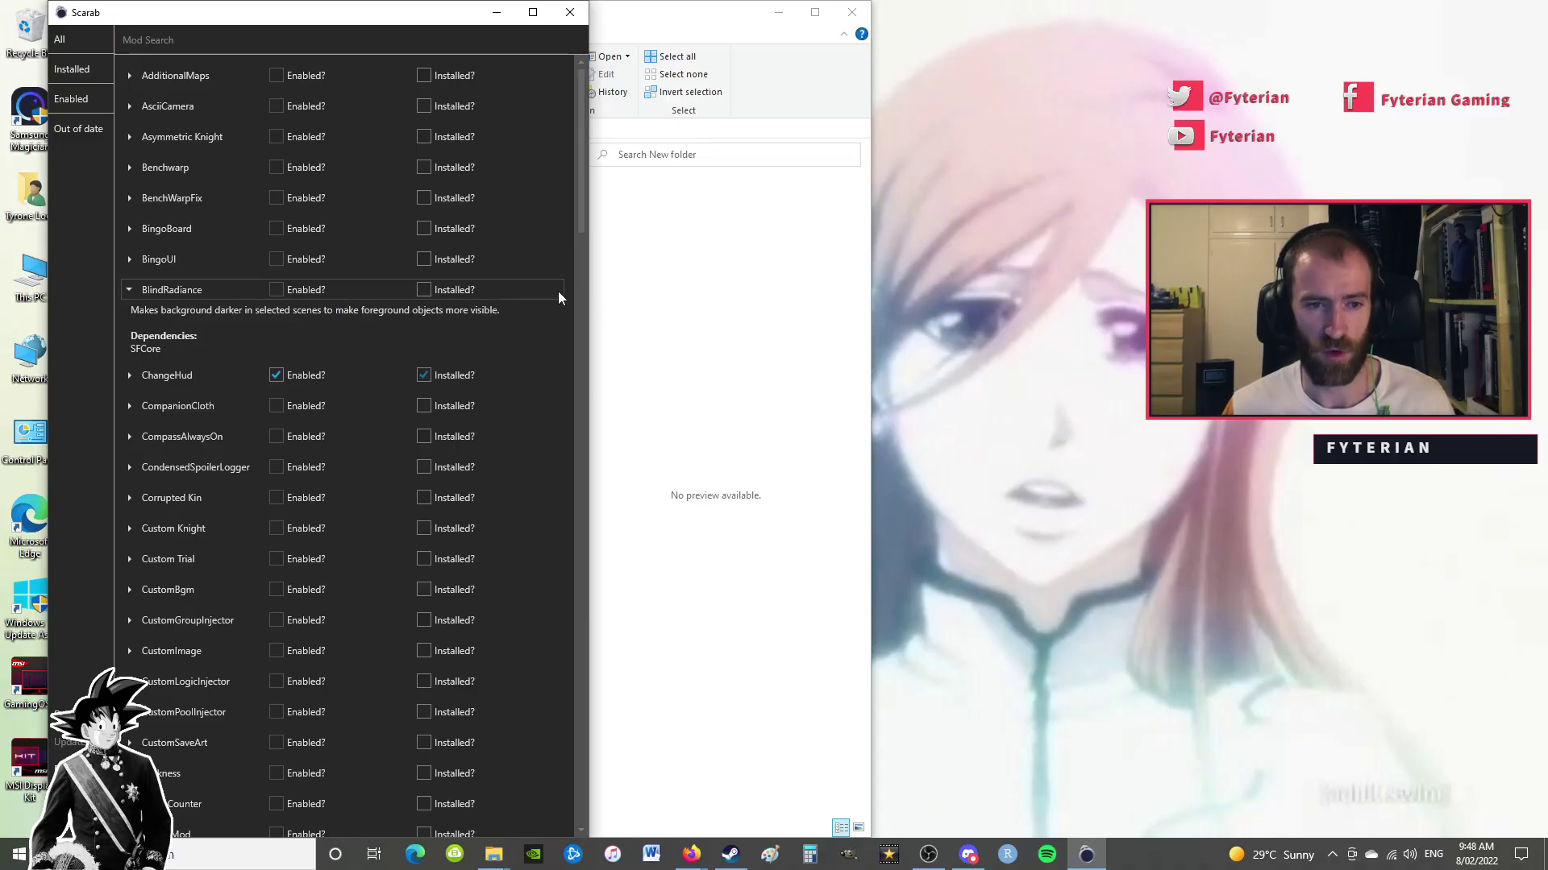
drag(582, 220, 453, 810)
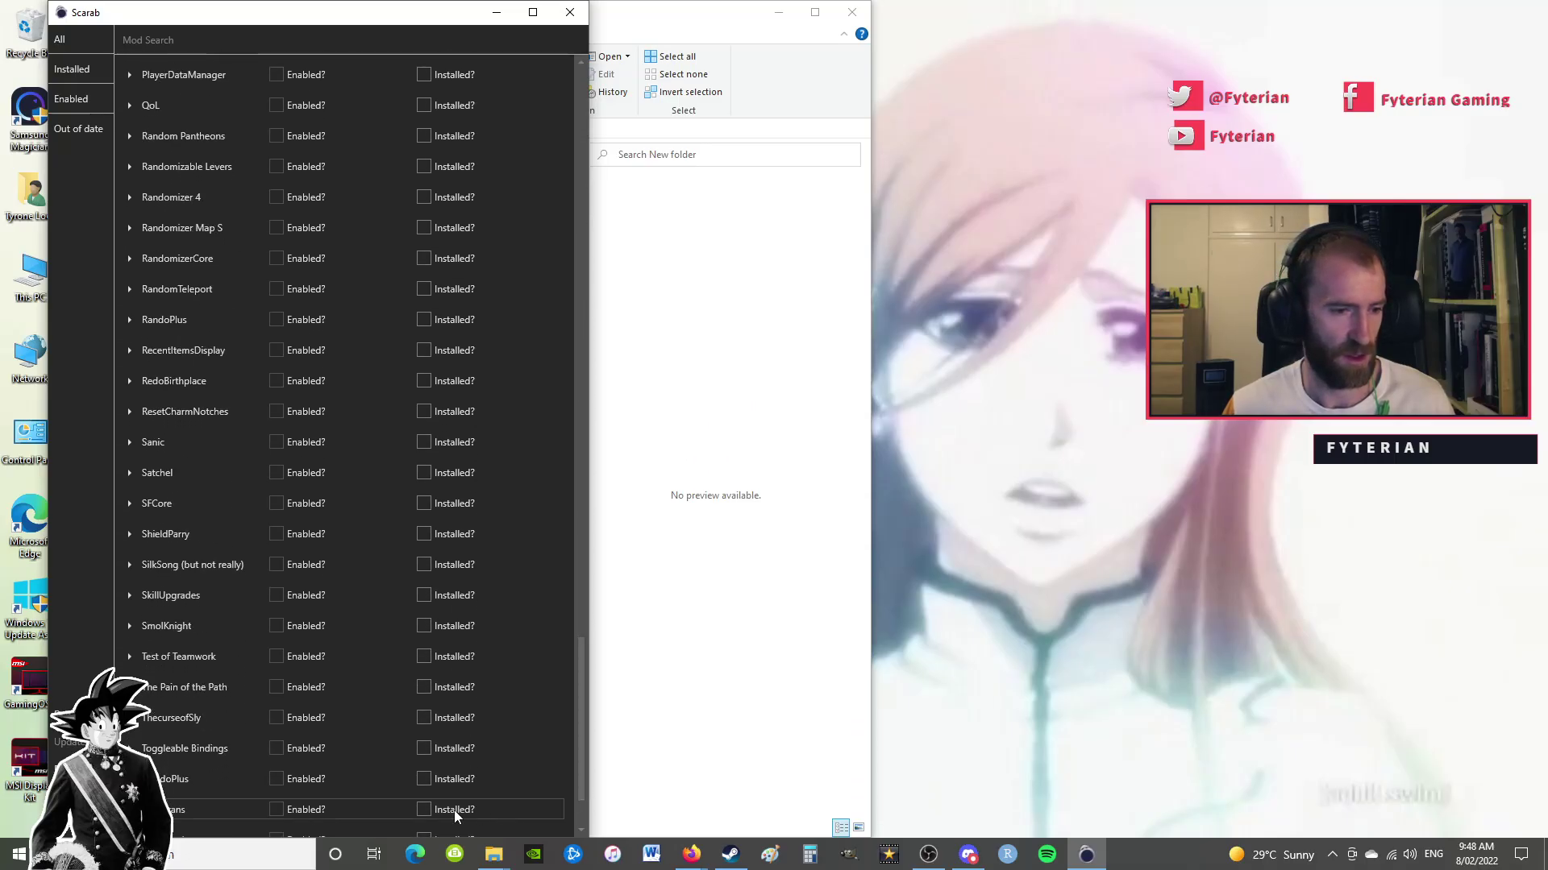
click(152, 505)
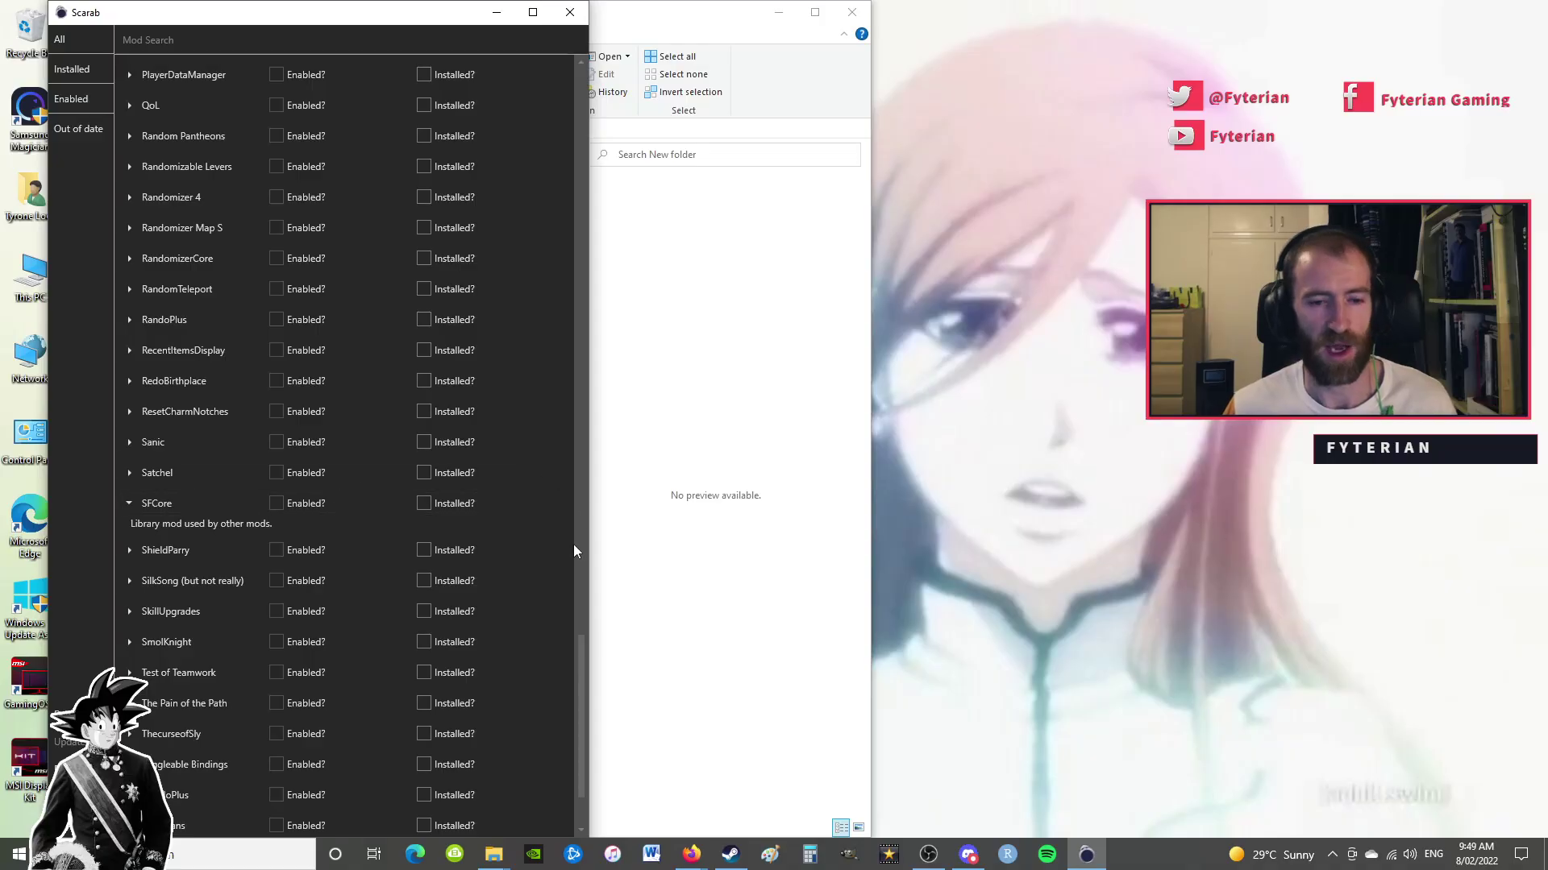
click(127, 505)
drag(582, 700, 578, 84)
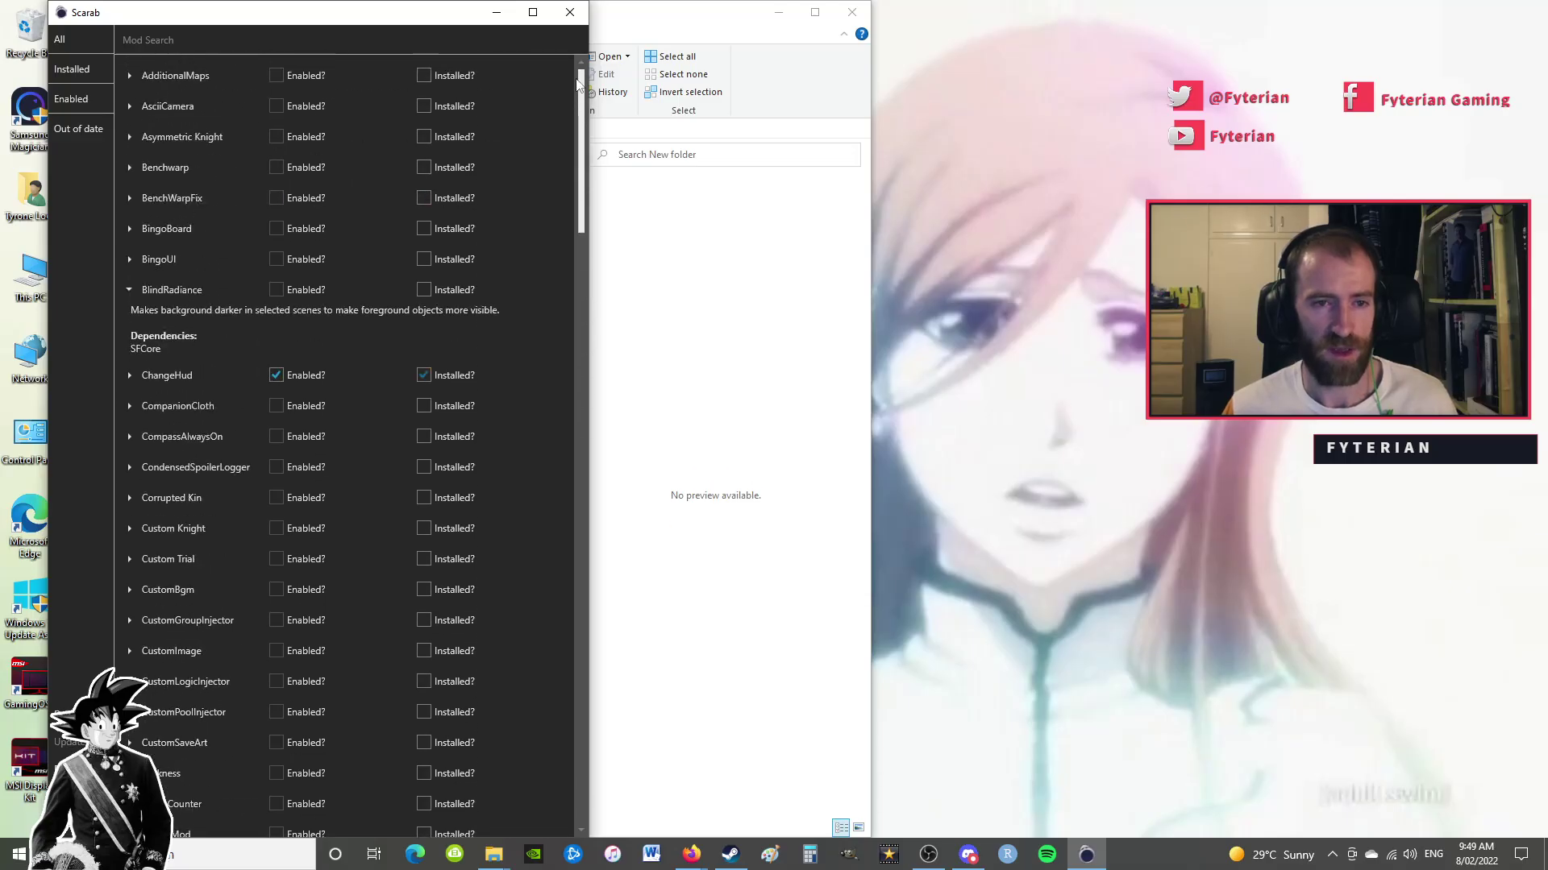
click(129, 290)
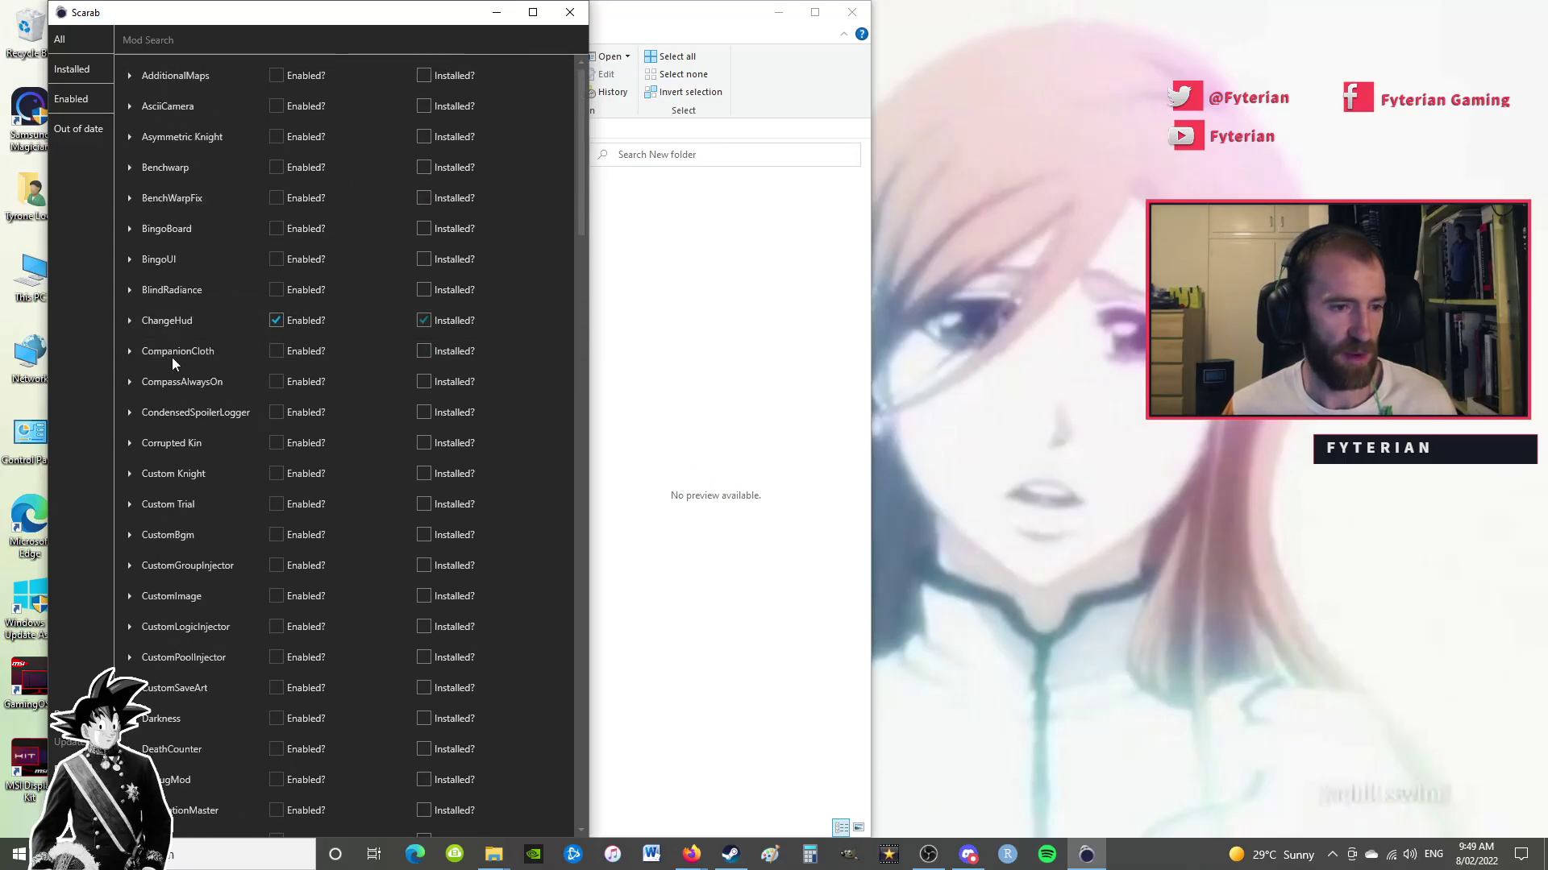
- Install DebugMod from the mod list and disable the already installed ChangeHud mod
scroll(234, 457, down, 4)
scroll(229, 316, up, 4)
scroll(287, 603, down, 15)
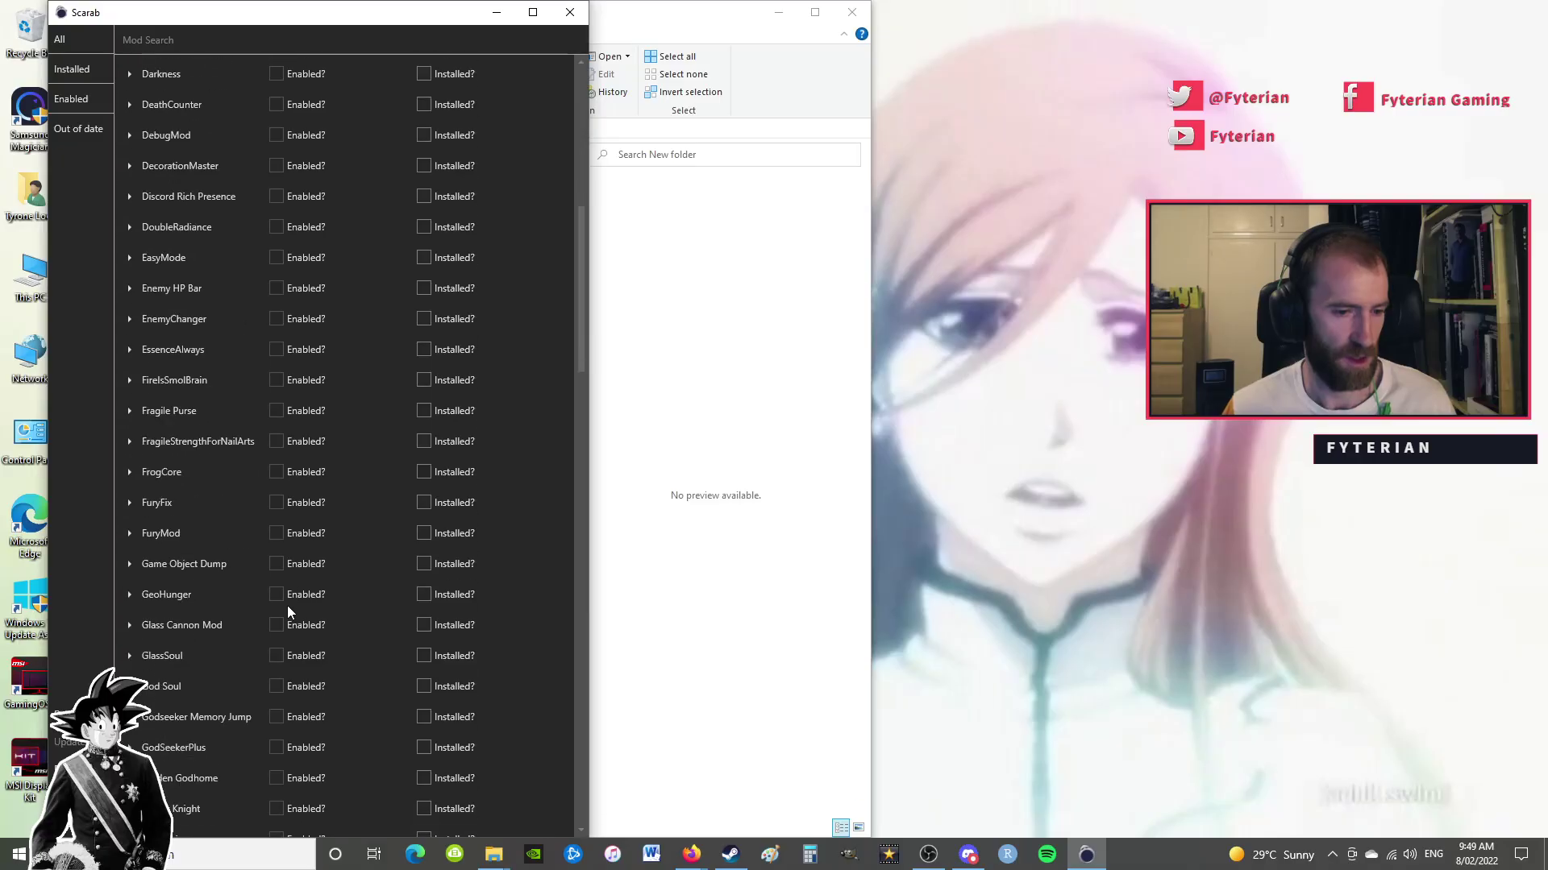
scroll(287, 606, up, 5)
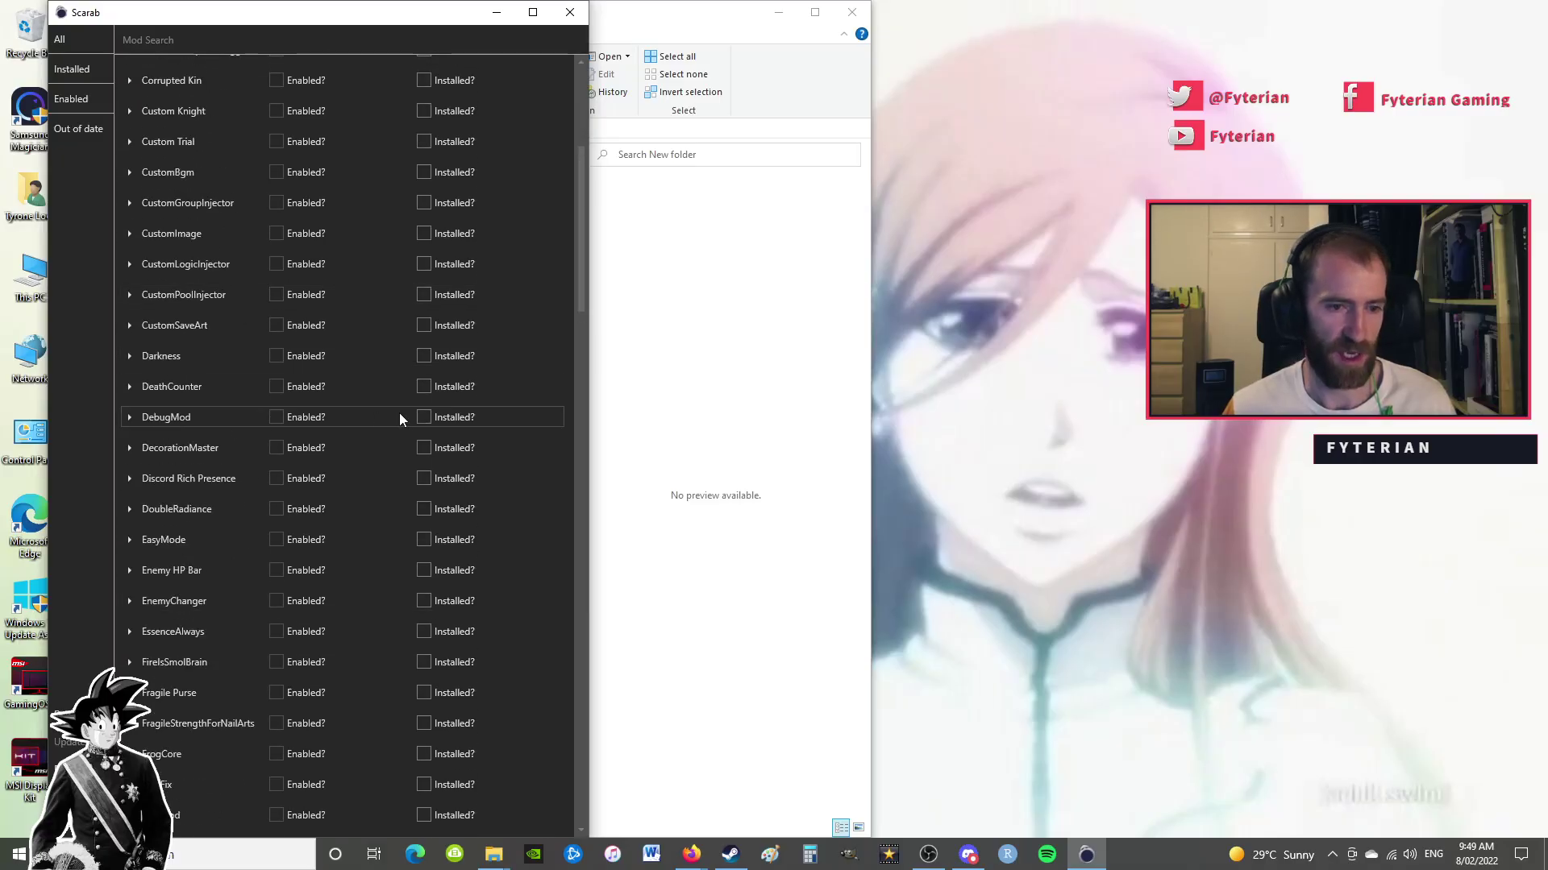
click(428, 418)
scroll(279, 481, up, 6)
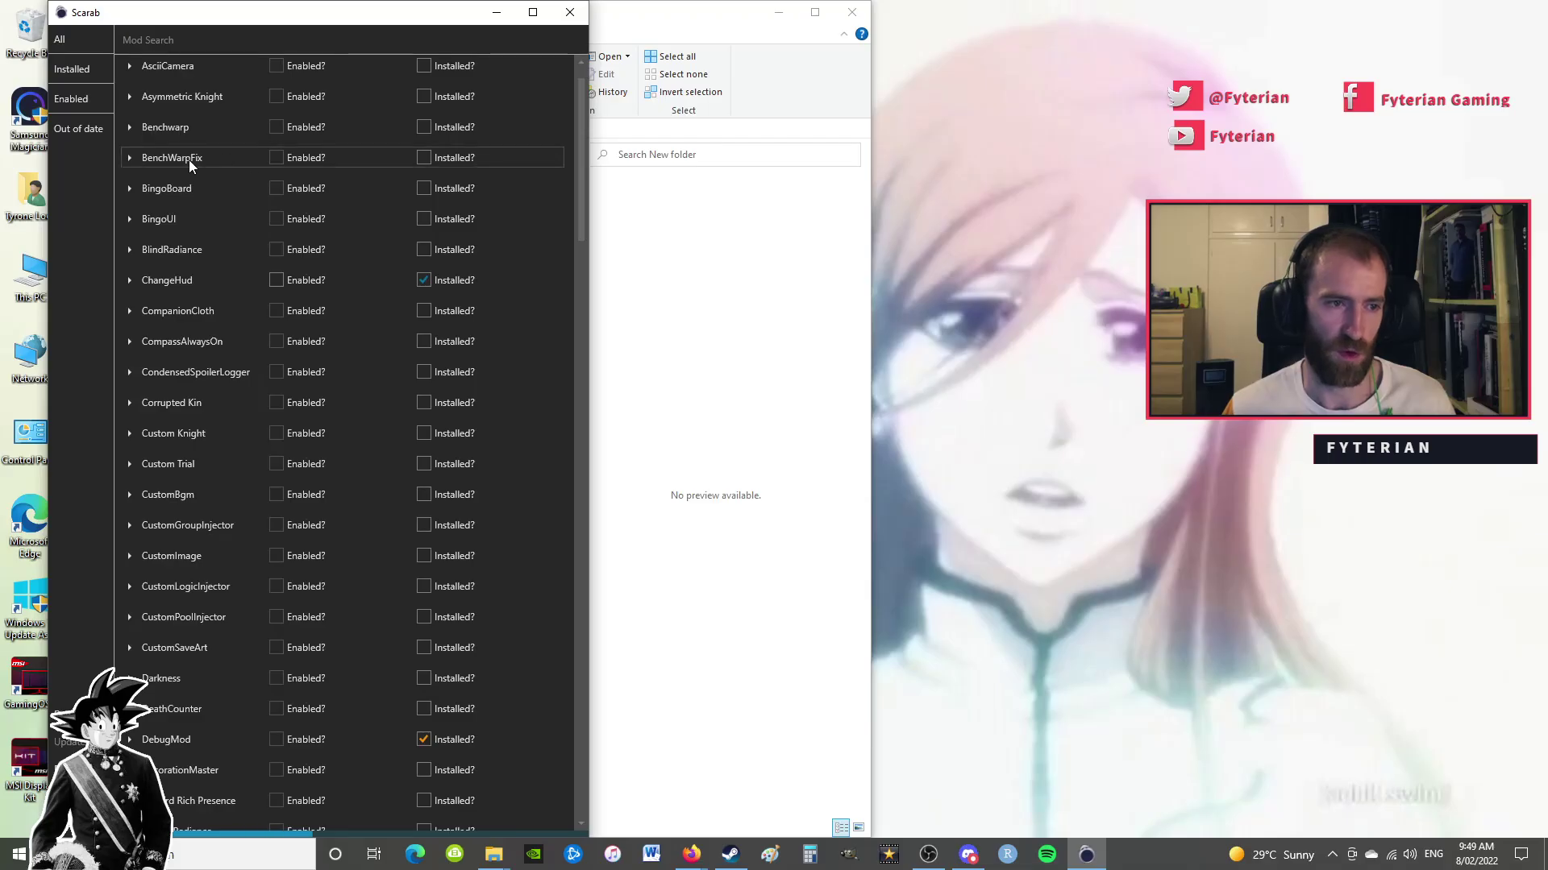
- Read the description of the Benchwarp mod and install it
click(171, 128)
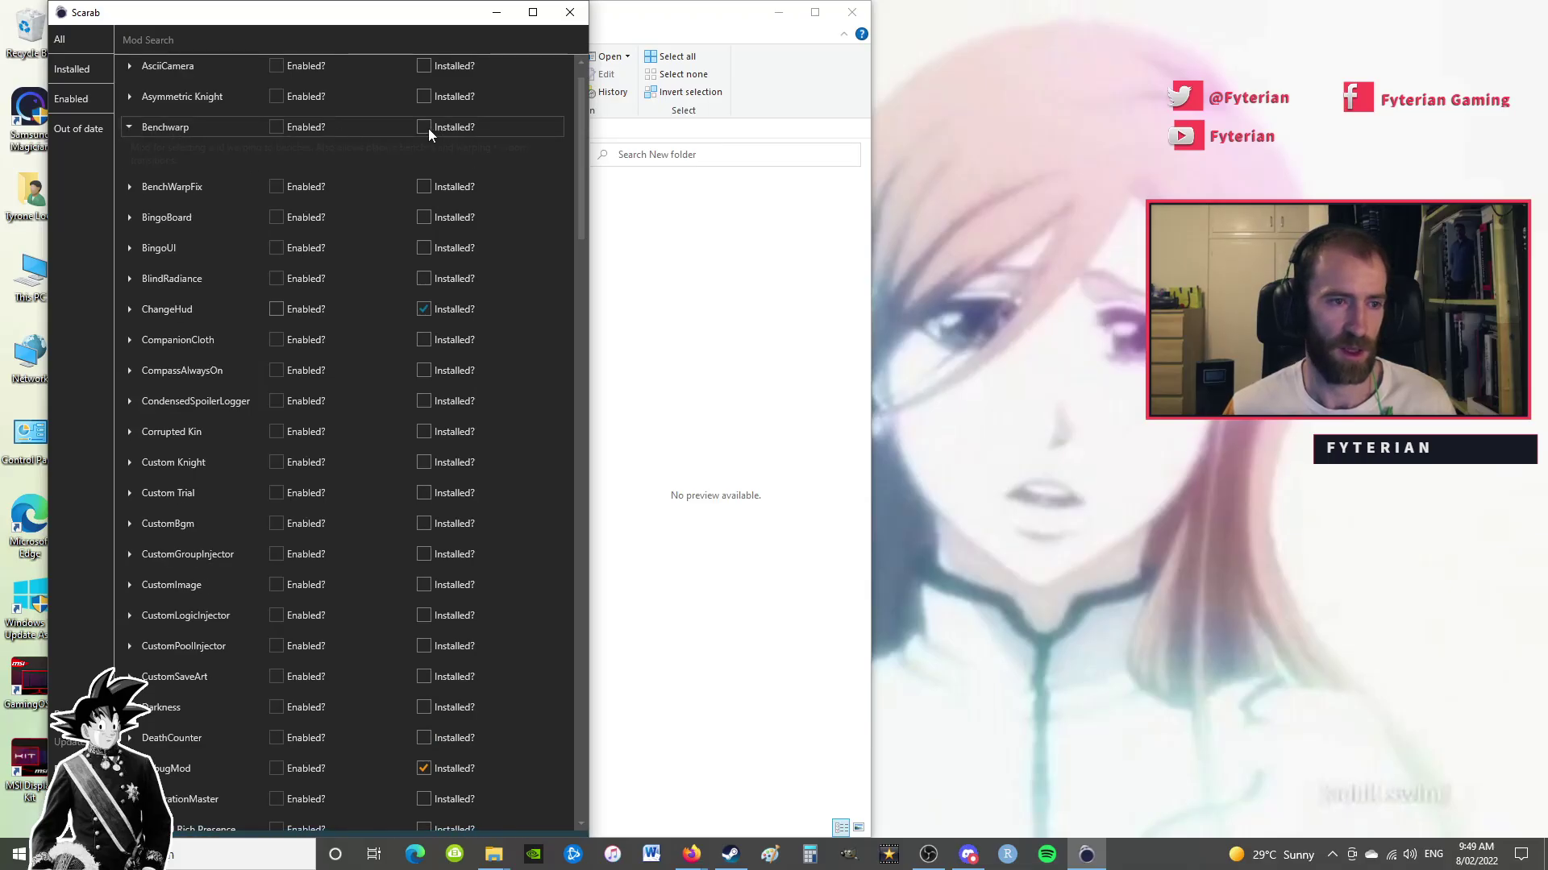
click(156, 122)
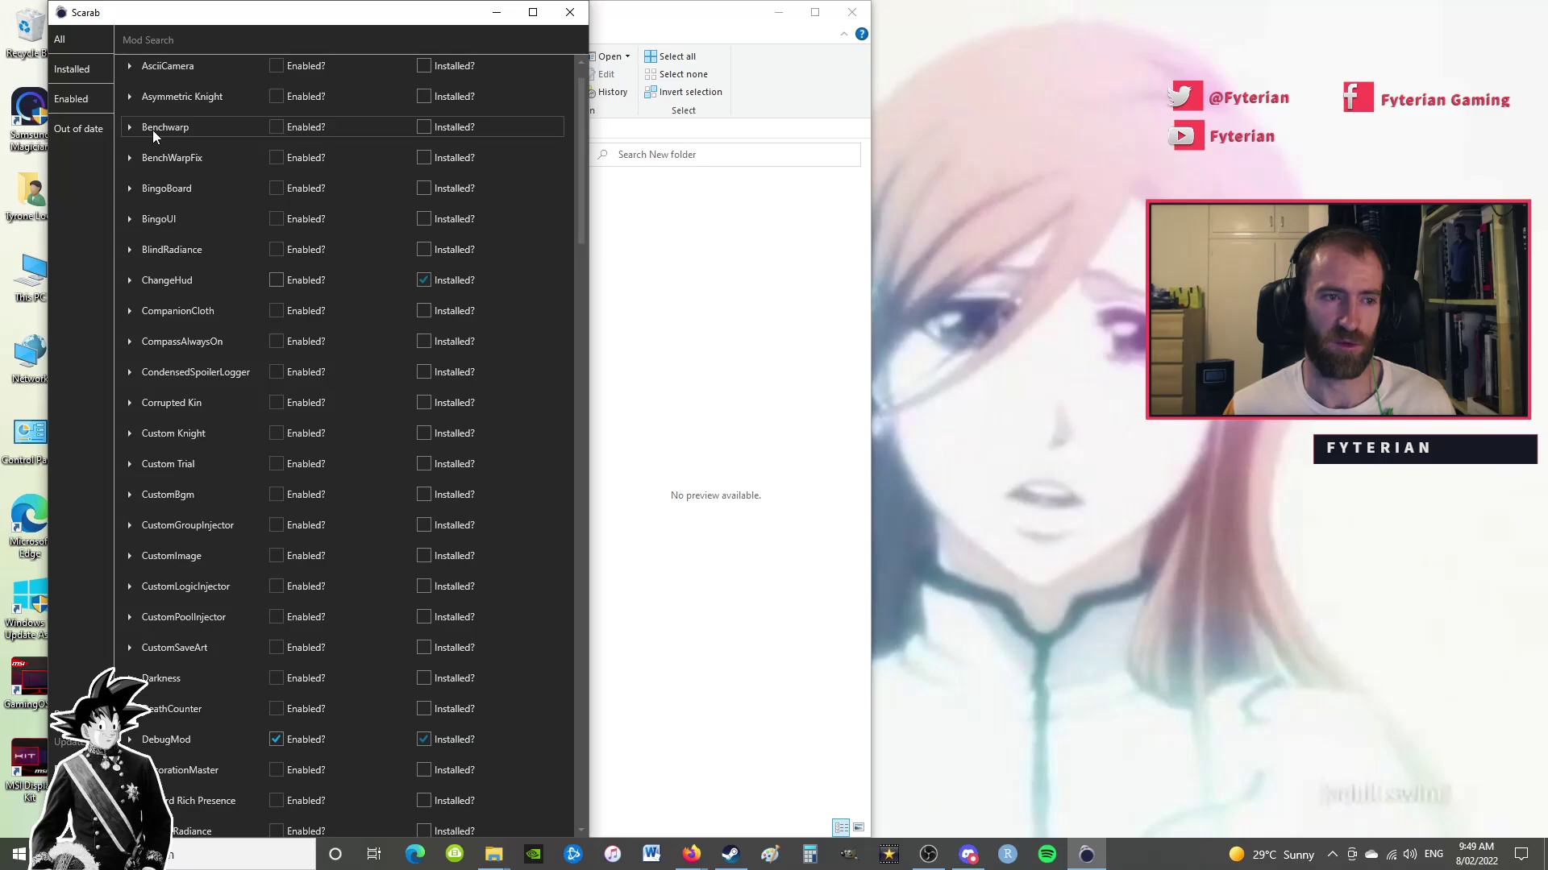
click(152, 129)
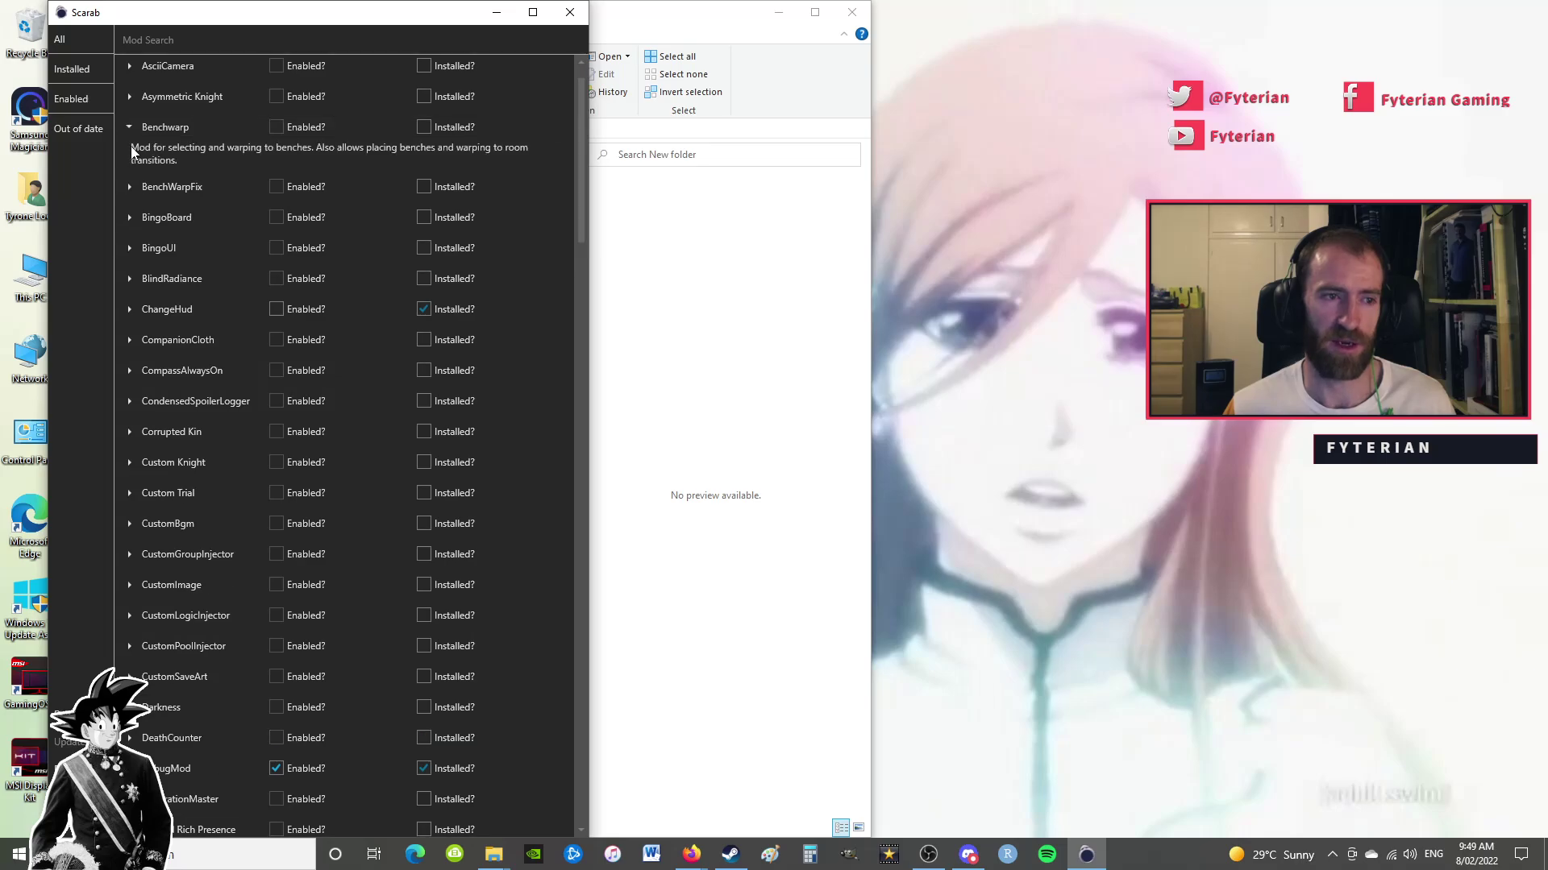
click(423, 126)
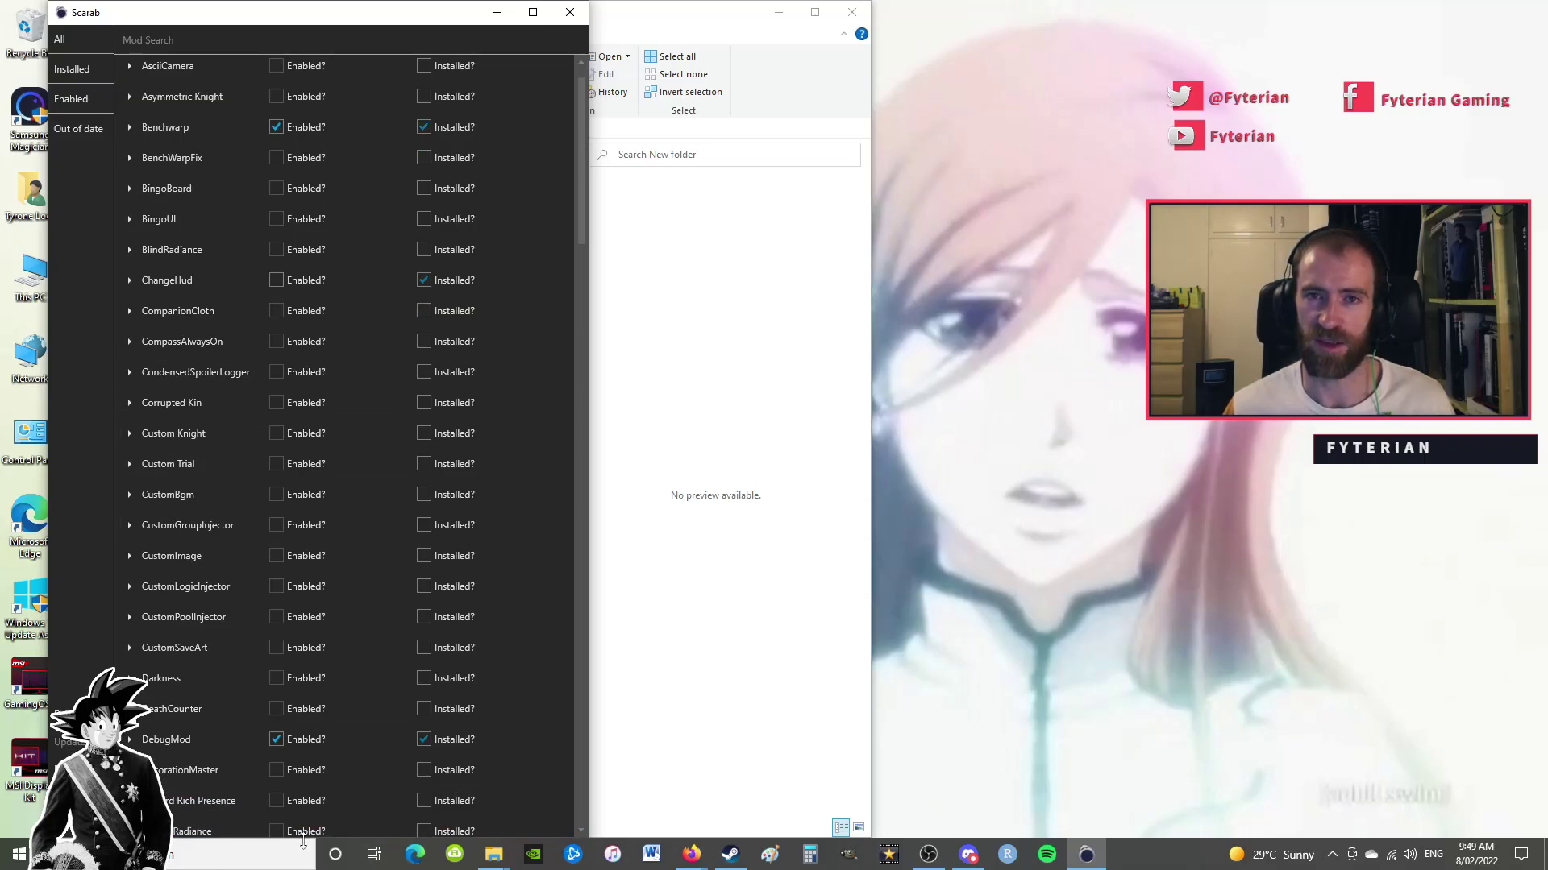
scroll(254, 238, up, 1)
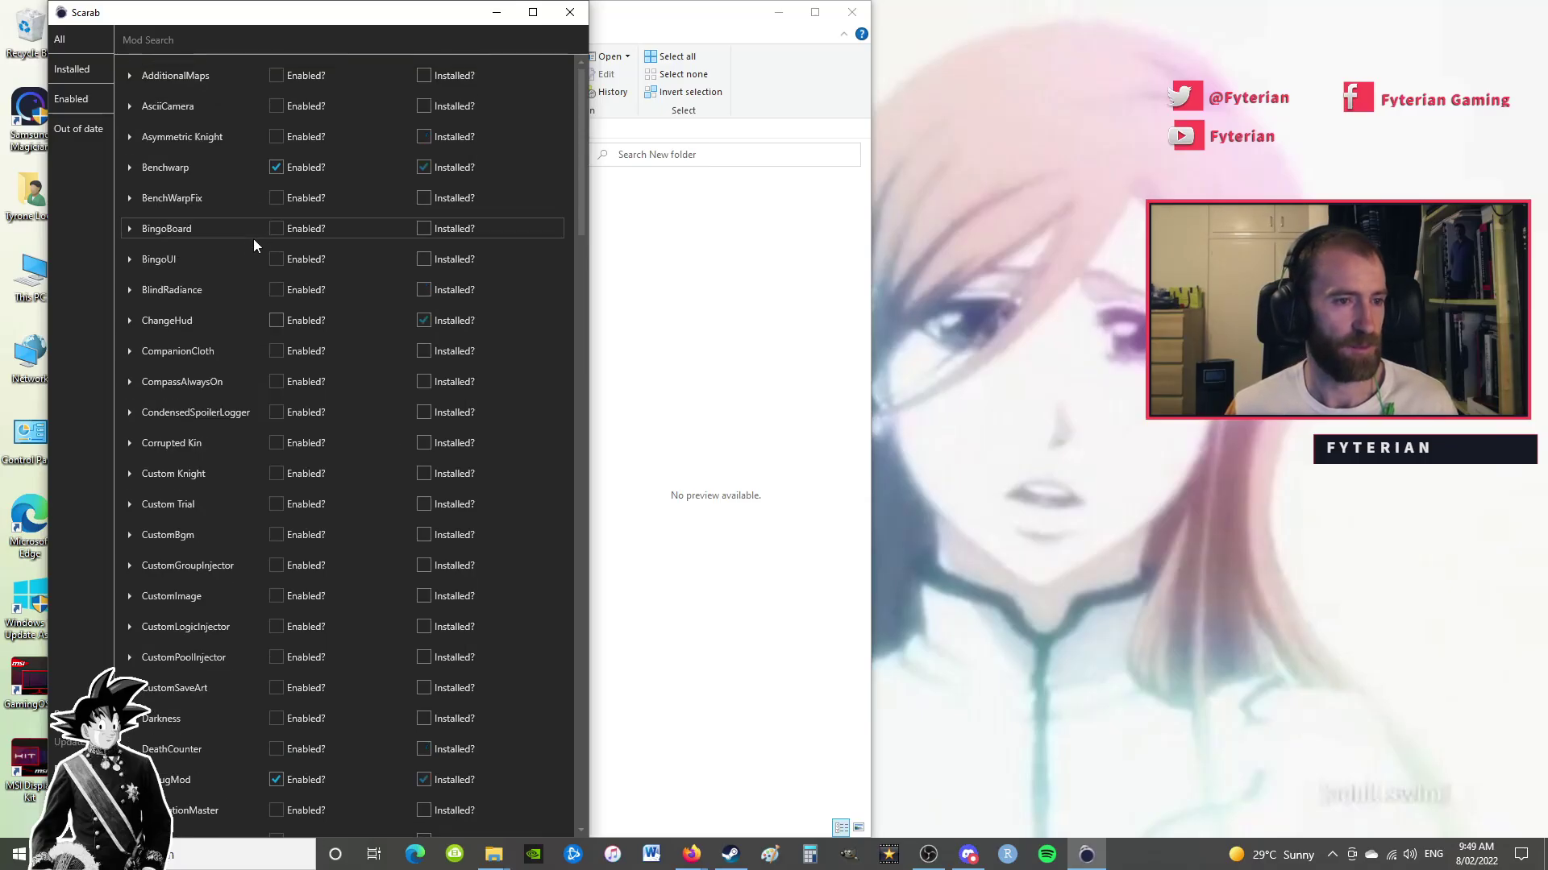
- Maximize the Scarab window, review the installed mods, and disable Vasi there
click(532, 12)
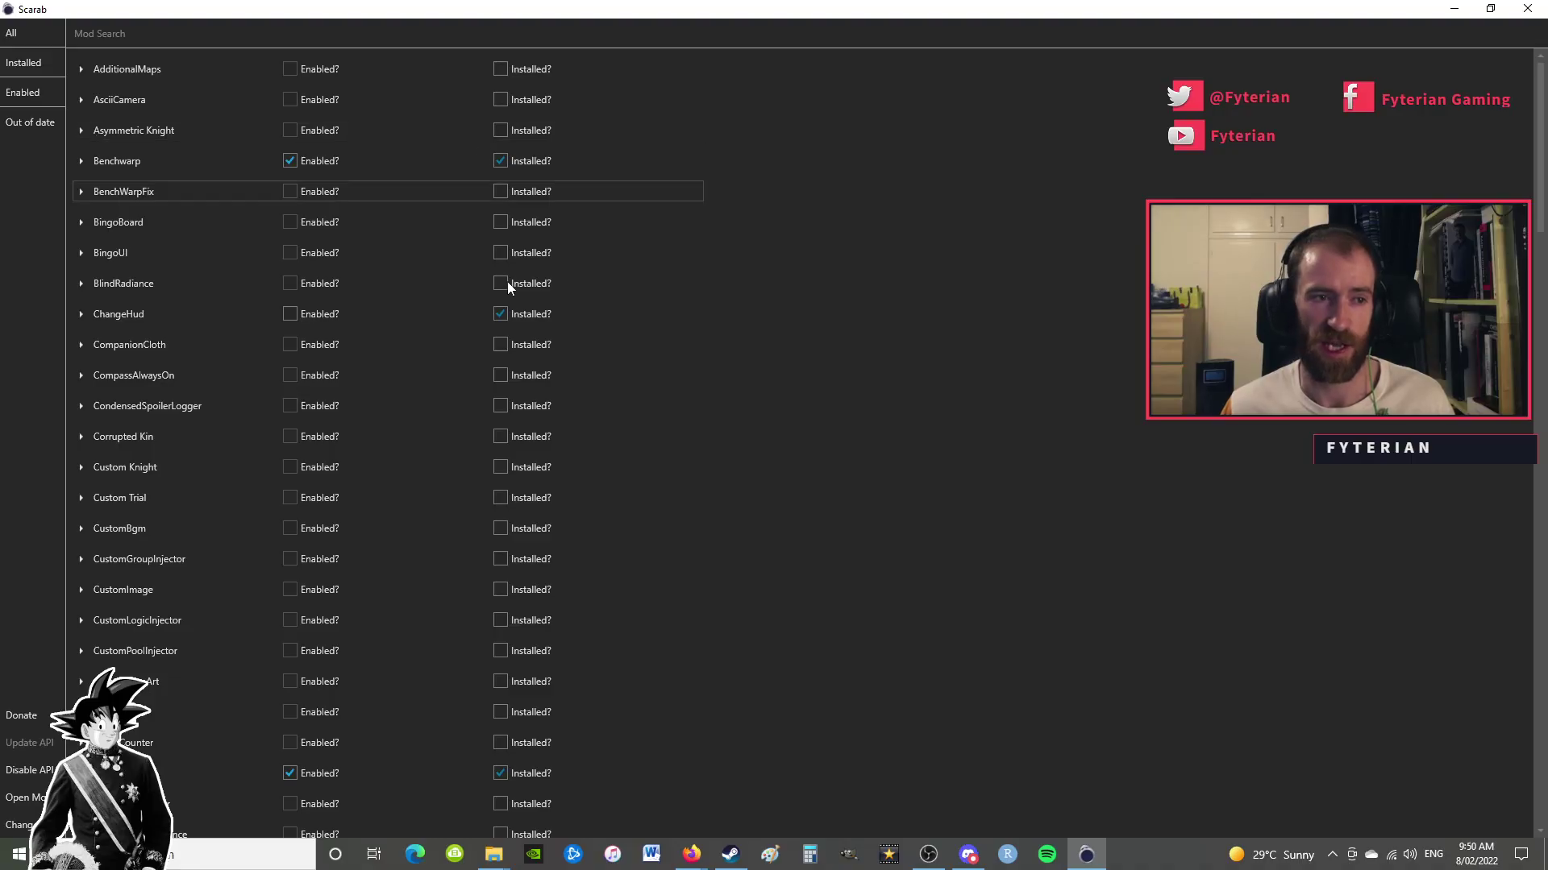
click(25, 64)
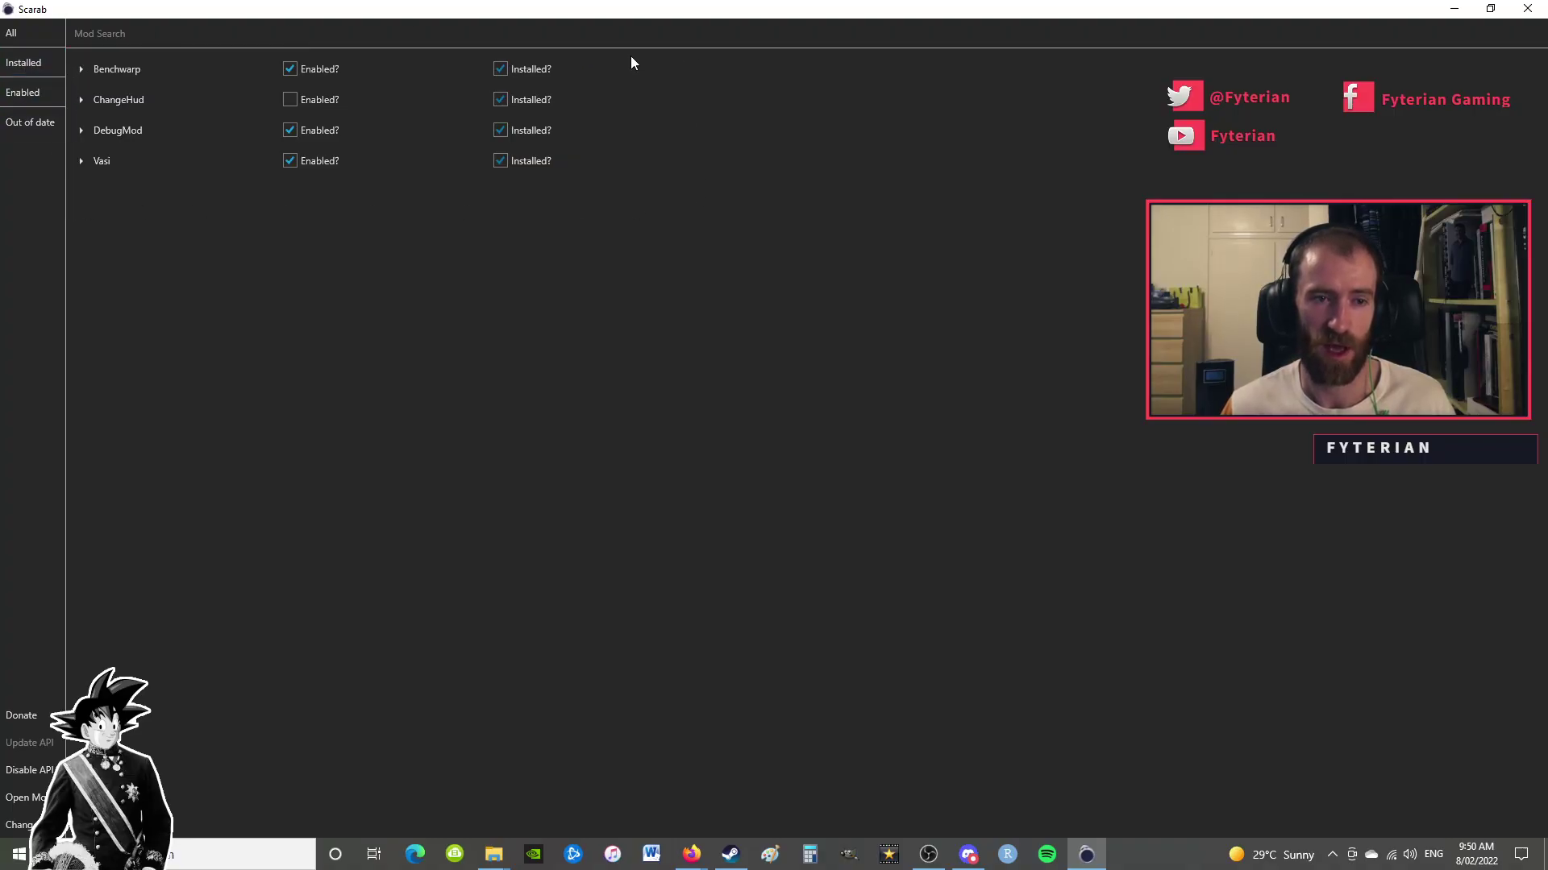
click(10, 37)
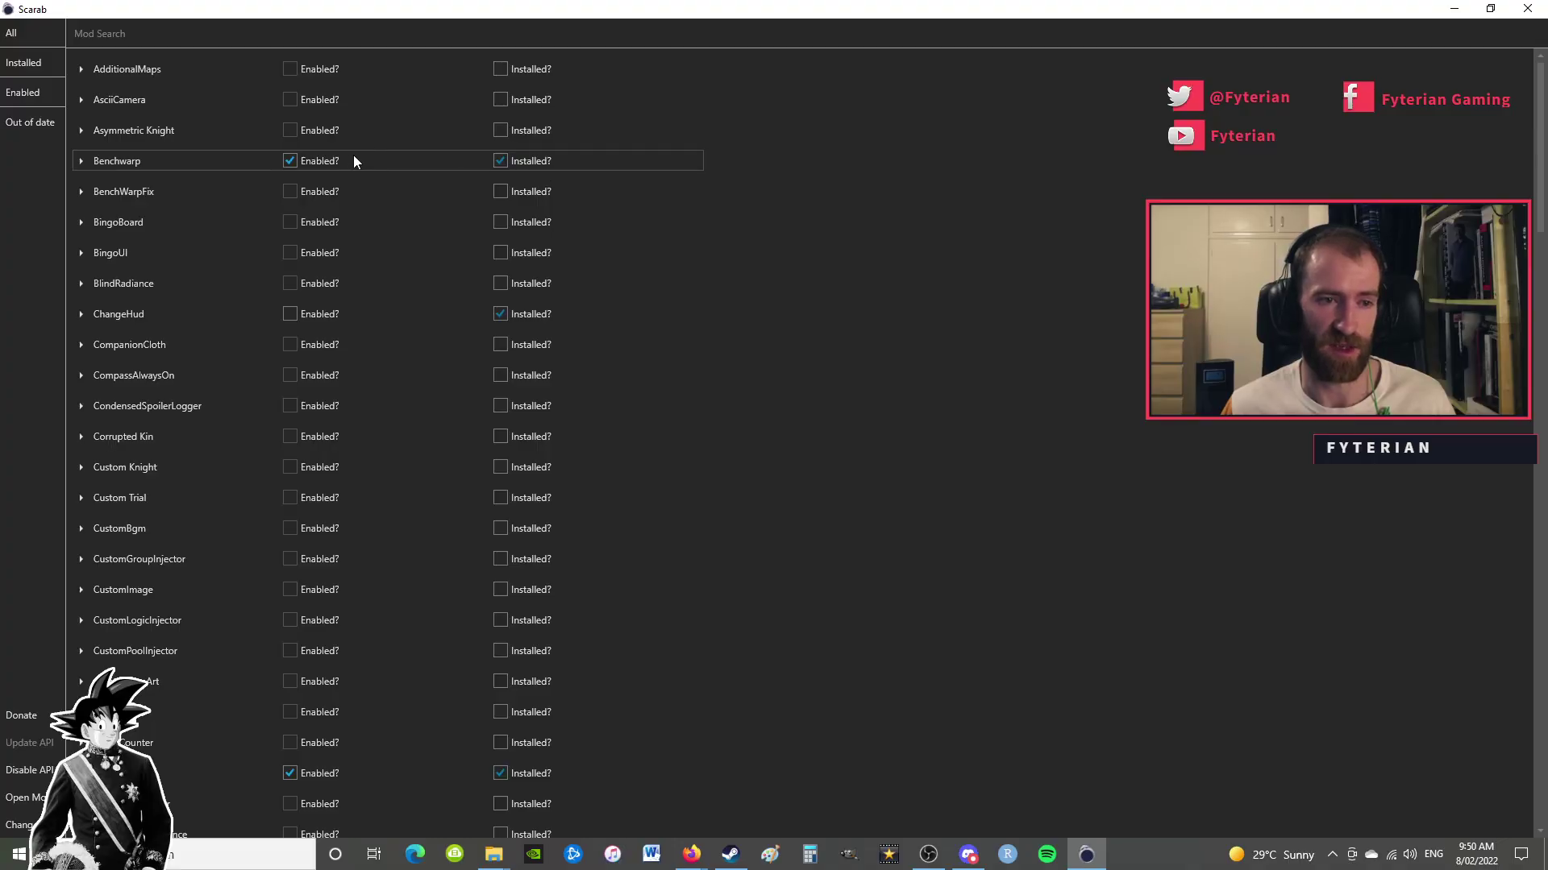
click(24, 62)
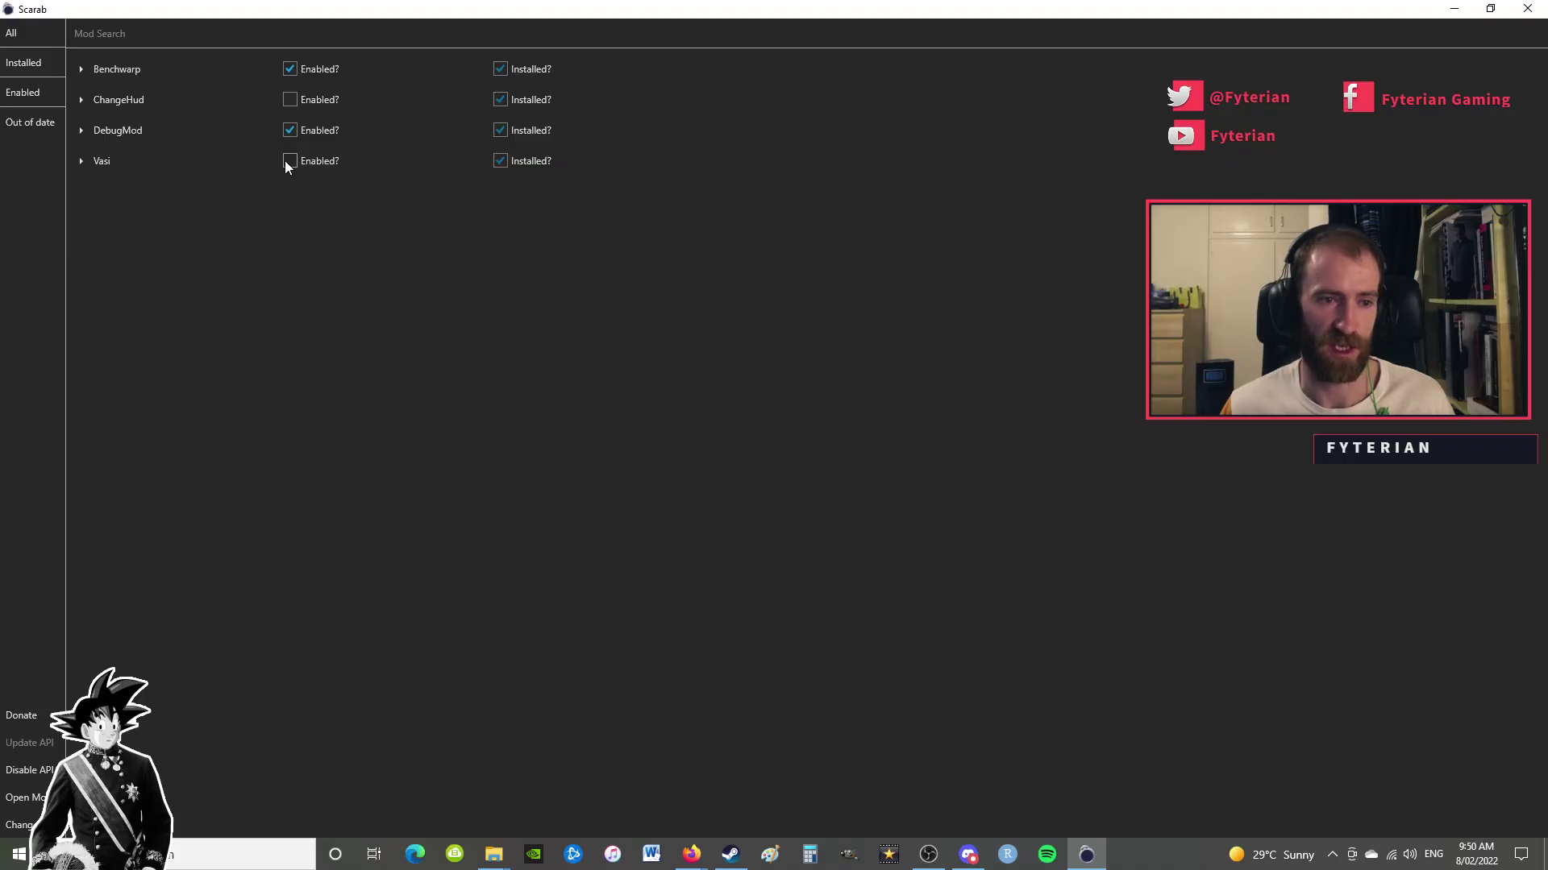
- Check which mods are enabled and which are out of date, and return to the full mod list
click(24, 98)
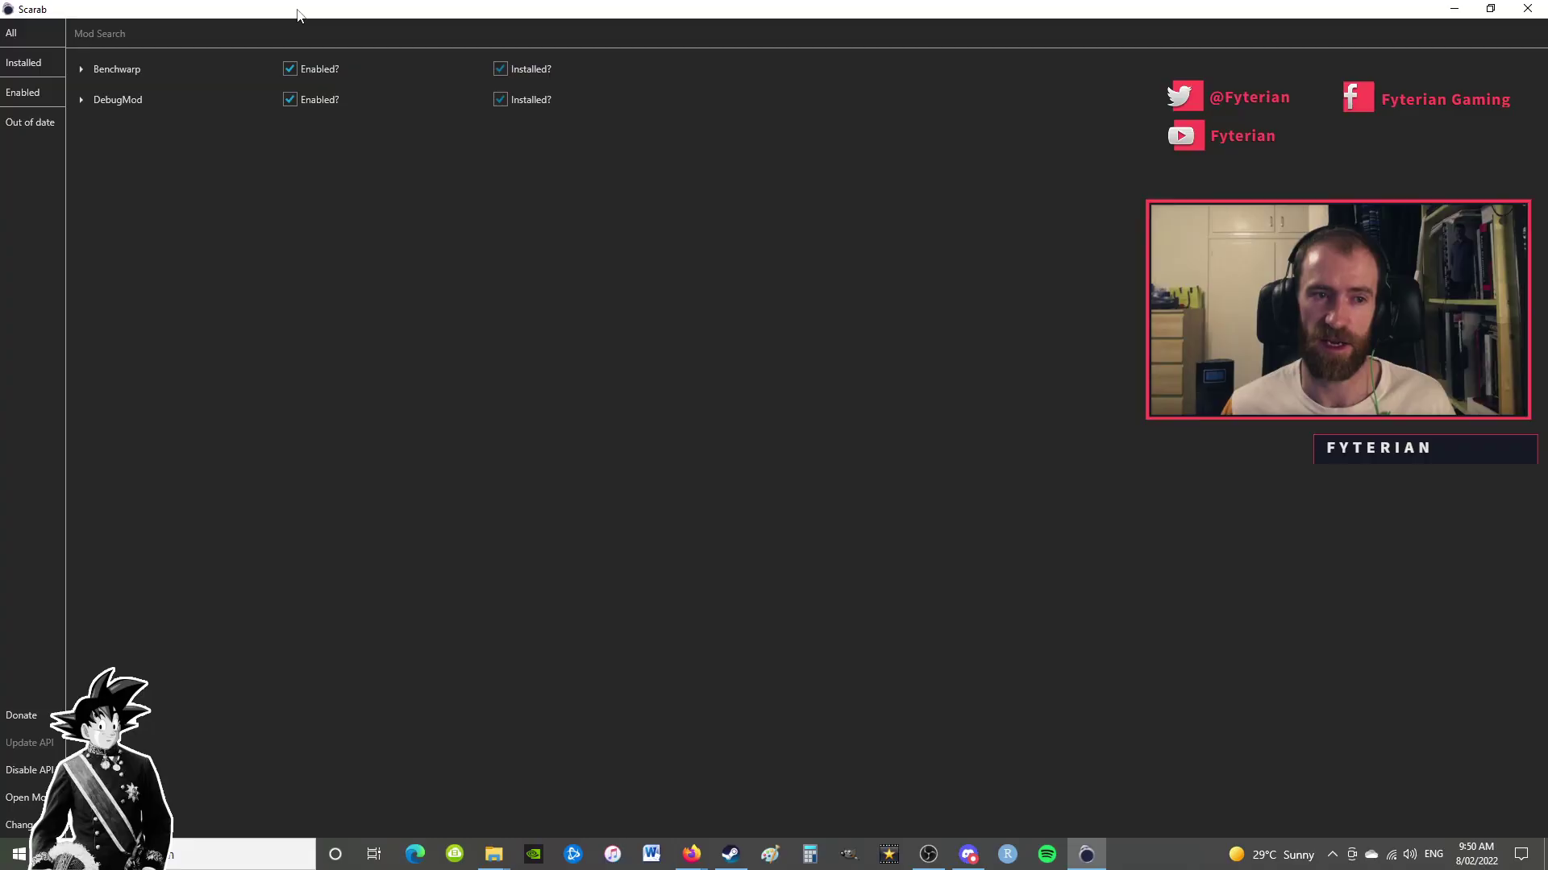
click(22, 129)
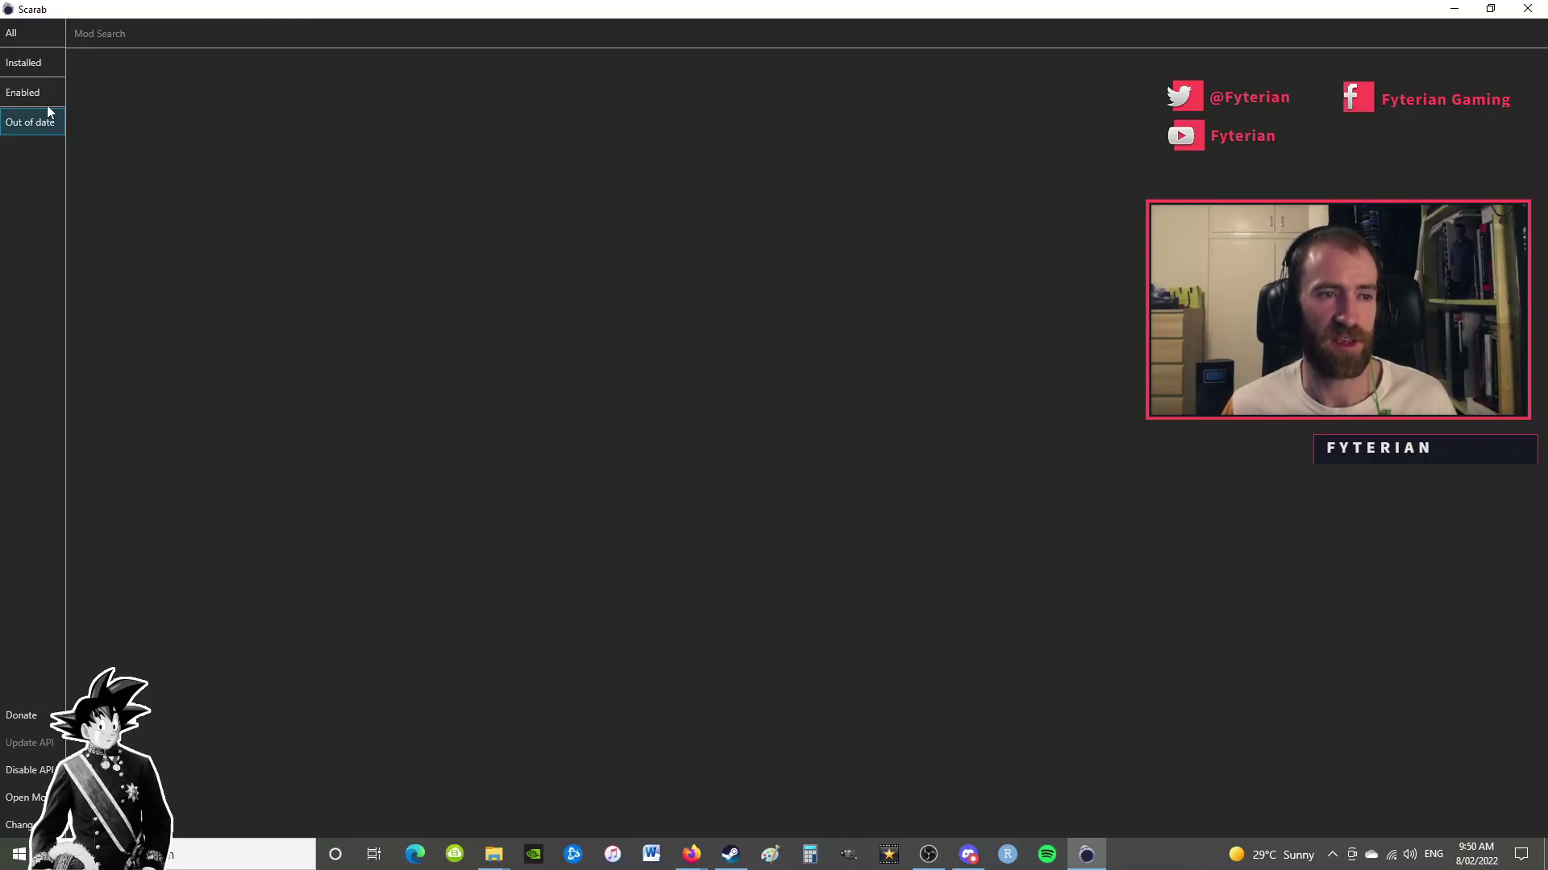
click(20, 38)
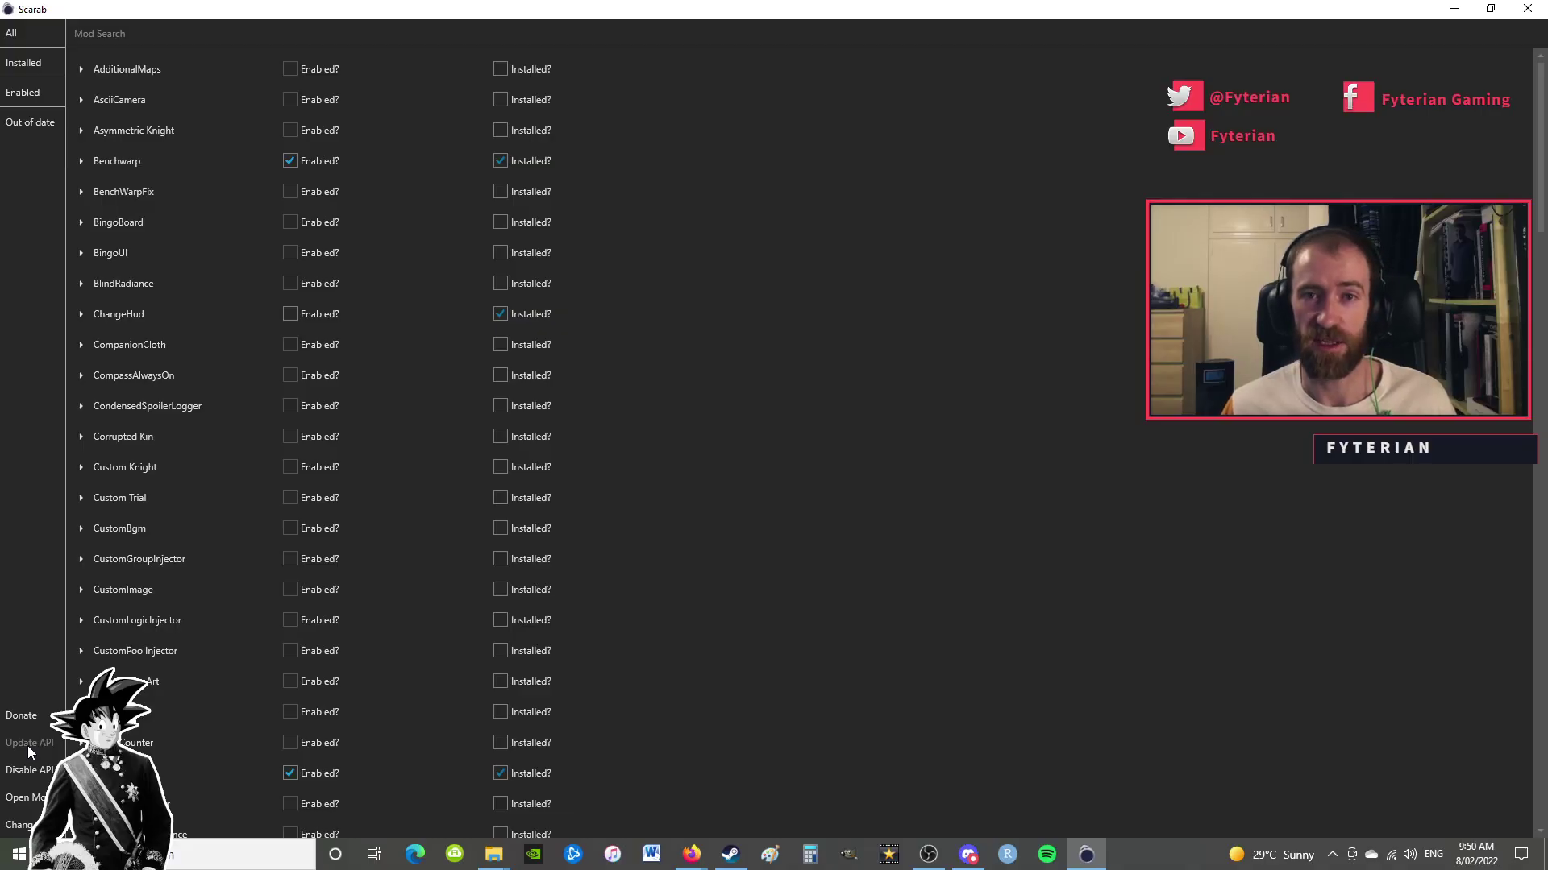
- Open the game's Mods folder from Scarab, look over the Benchwarp, DebugMod and Disabled folders, and minimize the folder window
click(26, 798)
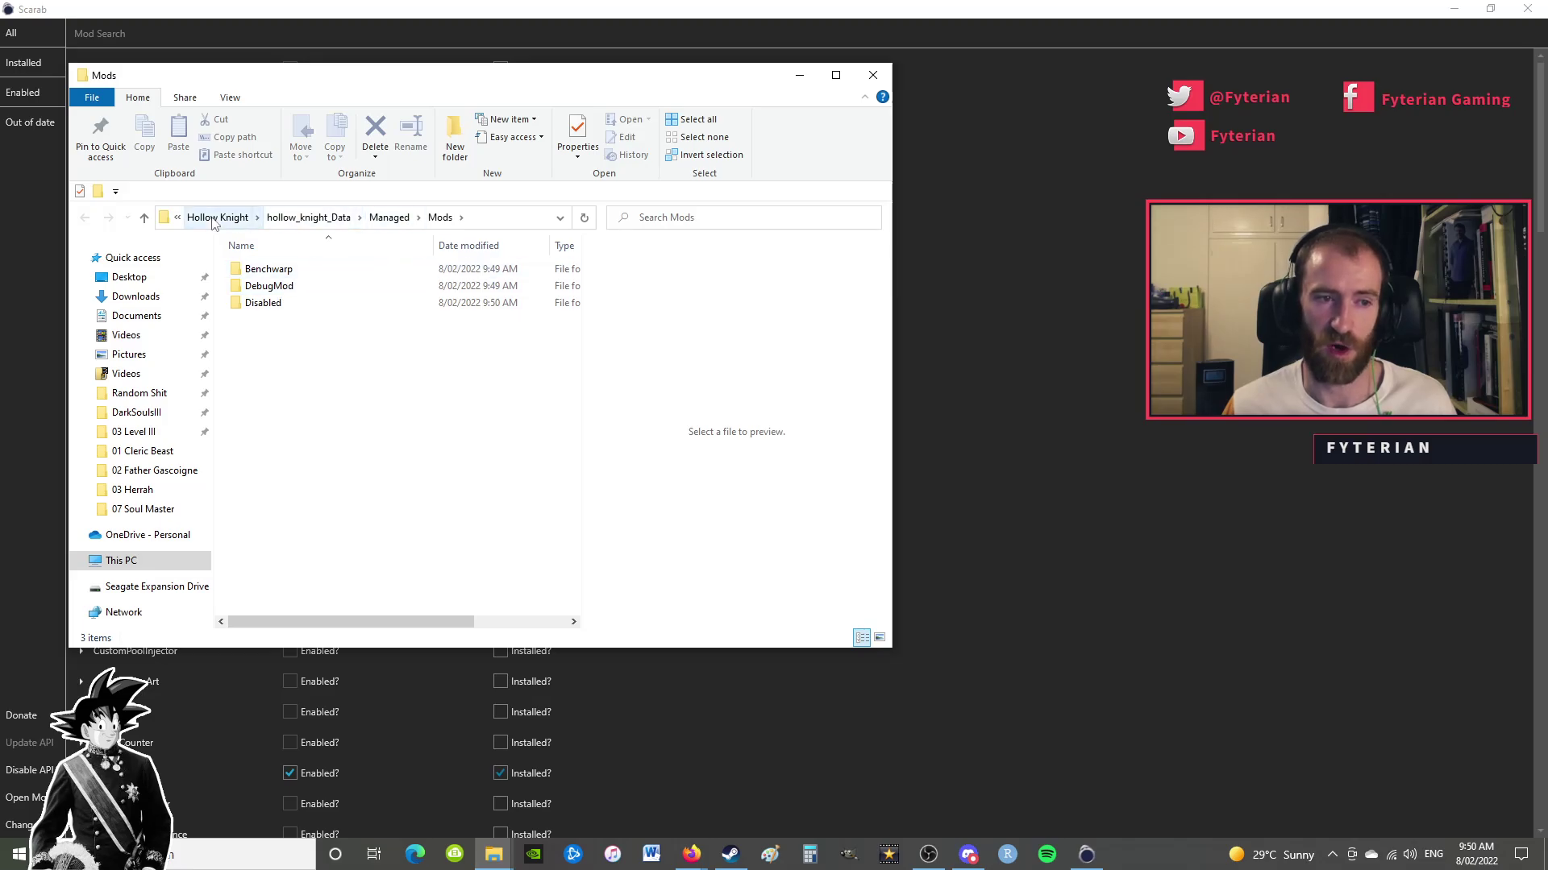
click(272, 269)
click(281, 287)
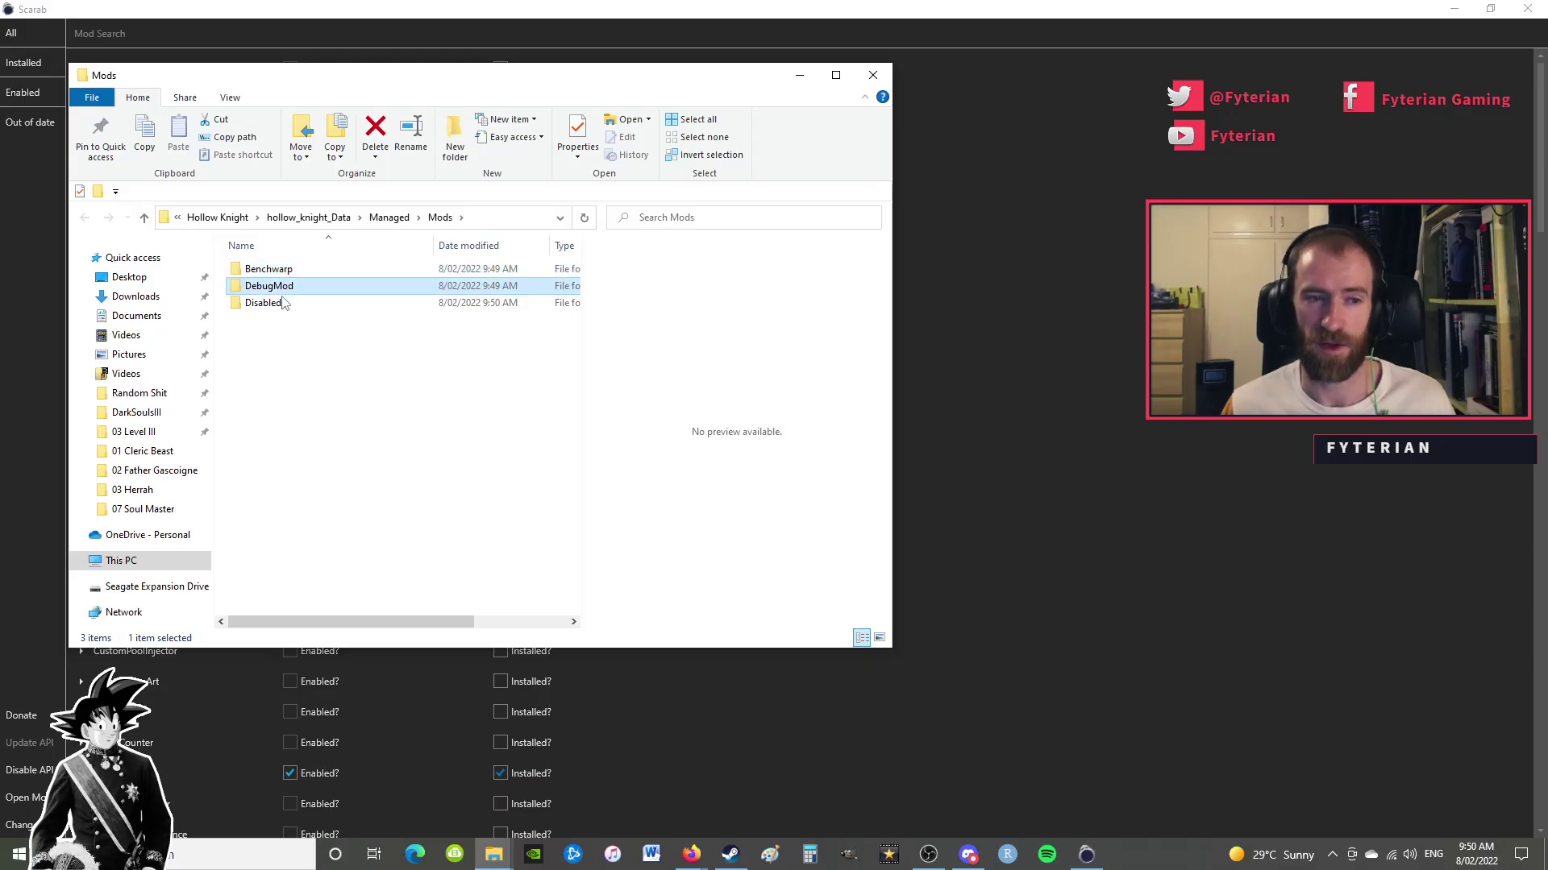
click(282, 304)
click(258, 273)
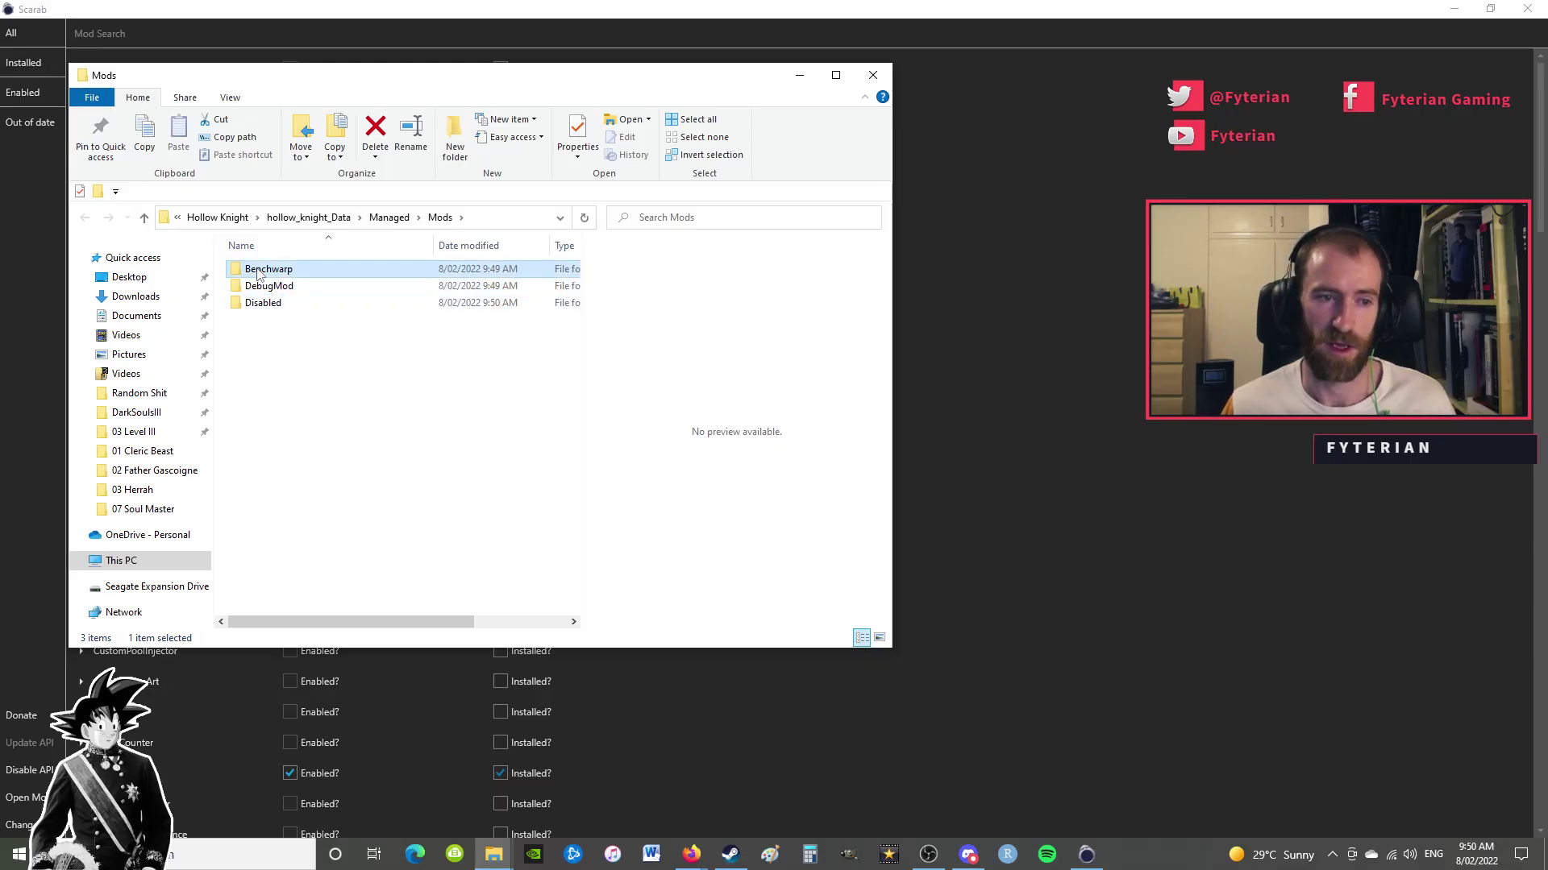
click(797, 76)
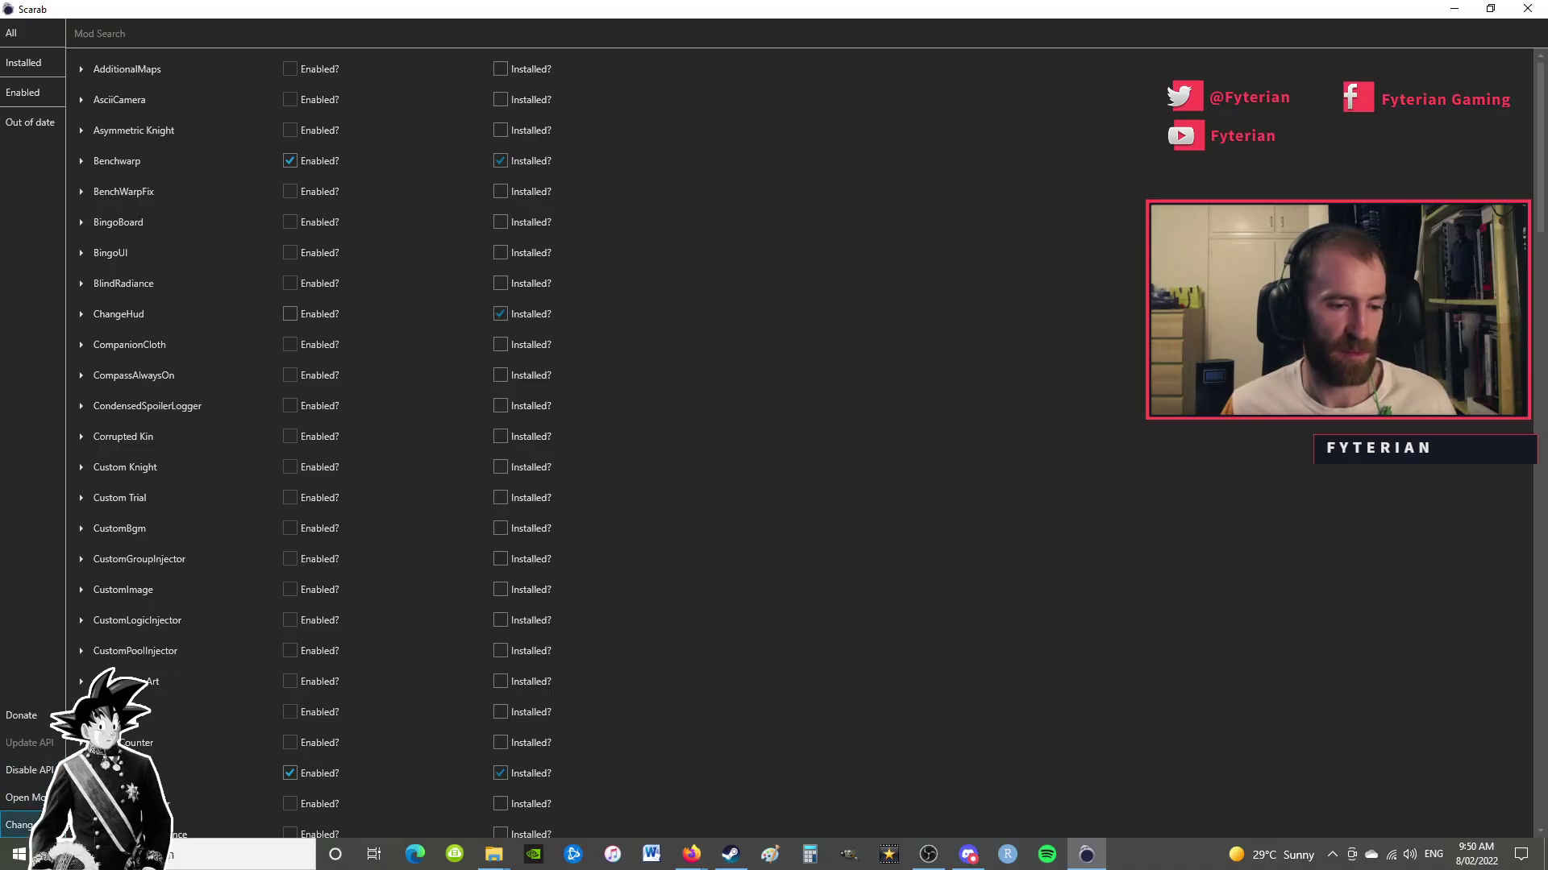
- View the dialog for changing the Hollow Knight folder and cancel it without choosing a path
click(20, 825)
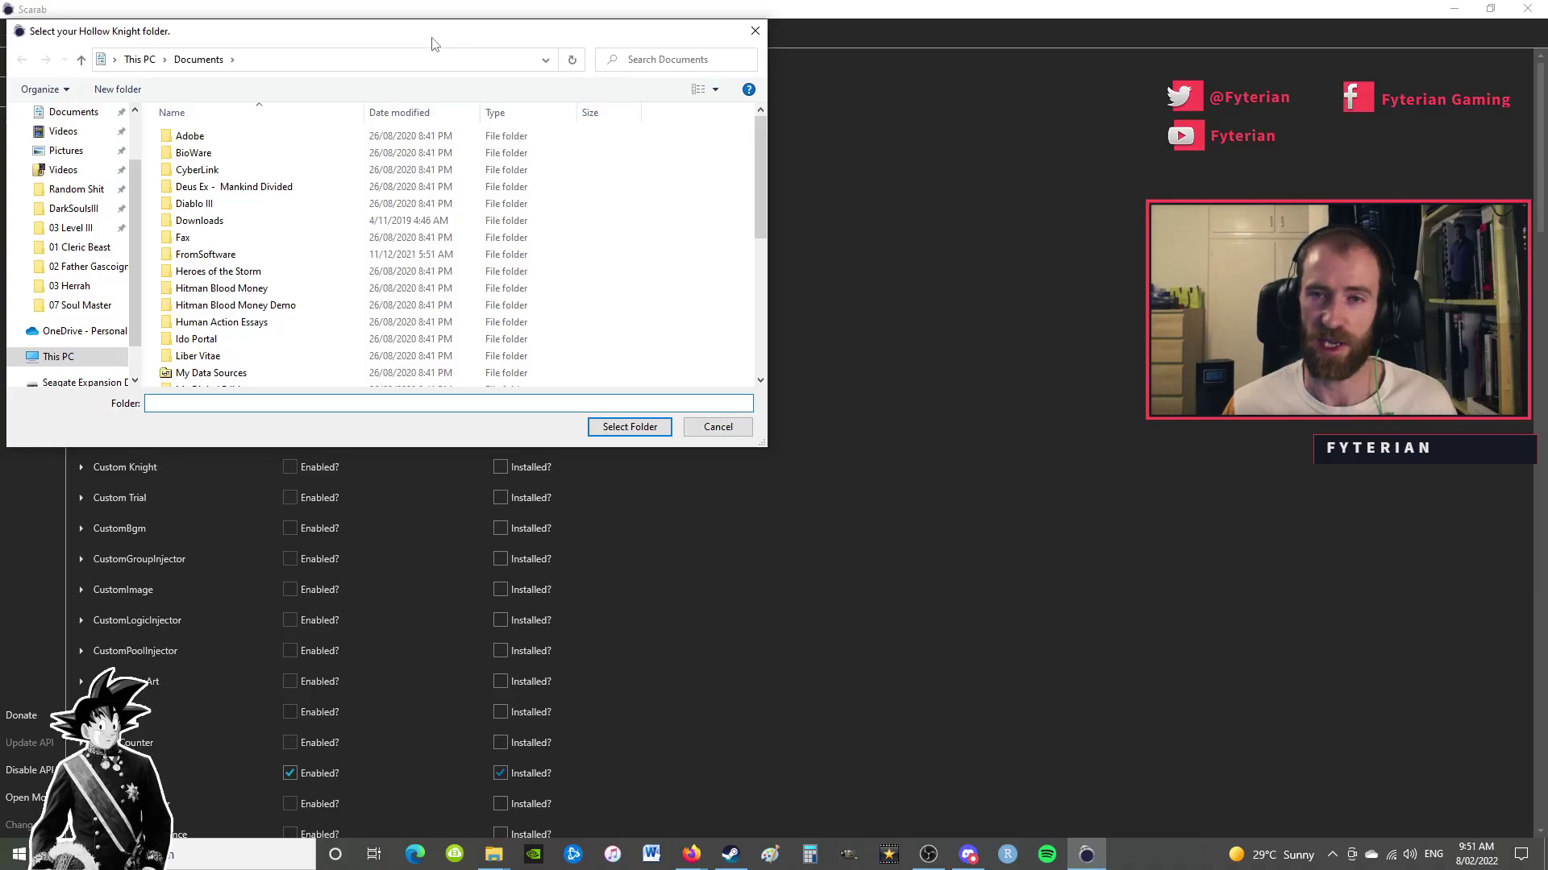
drag(428, 45, 570, 59)
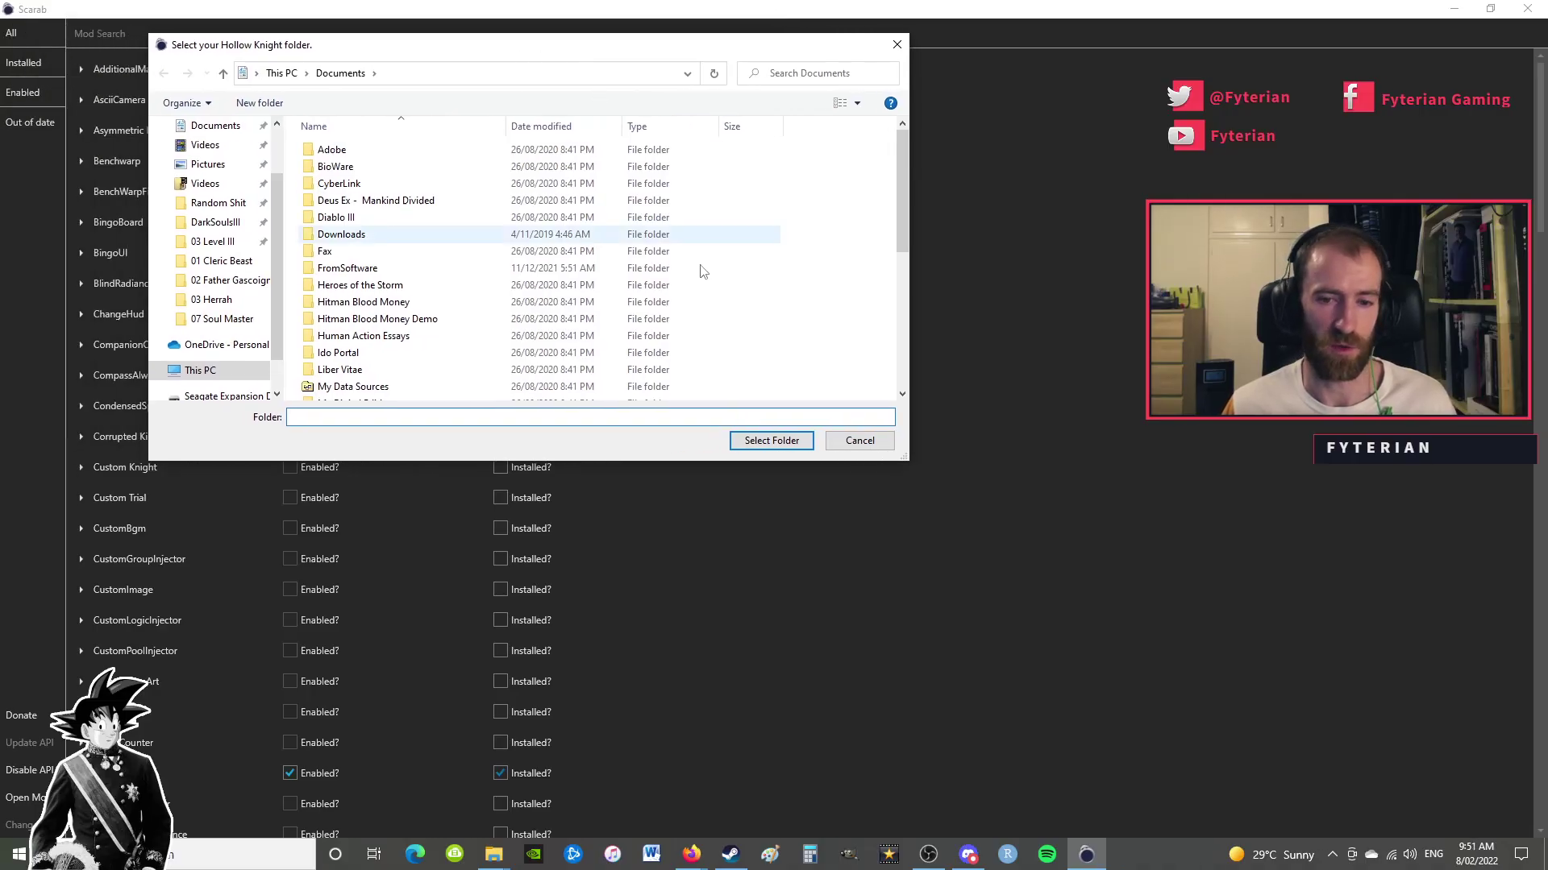
click(851, 442)
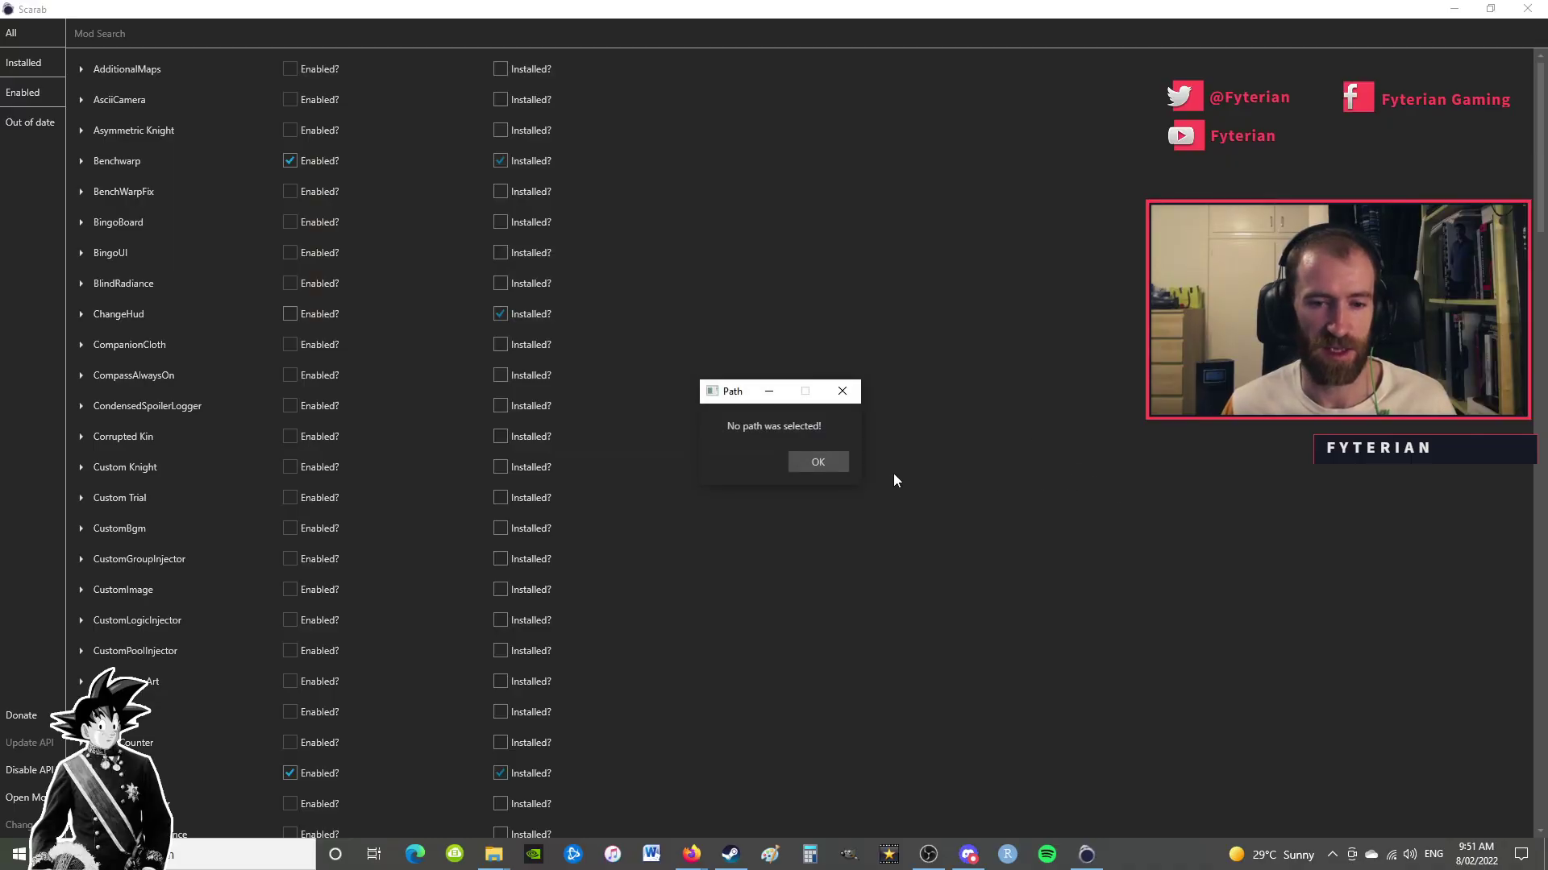
click(831, 461)
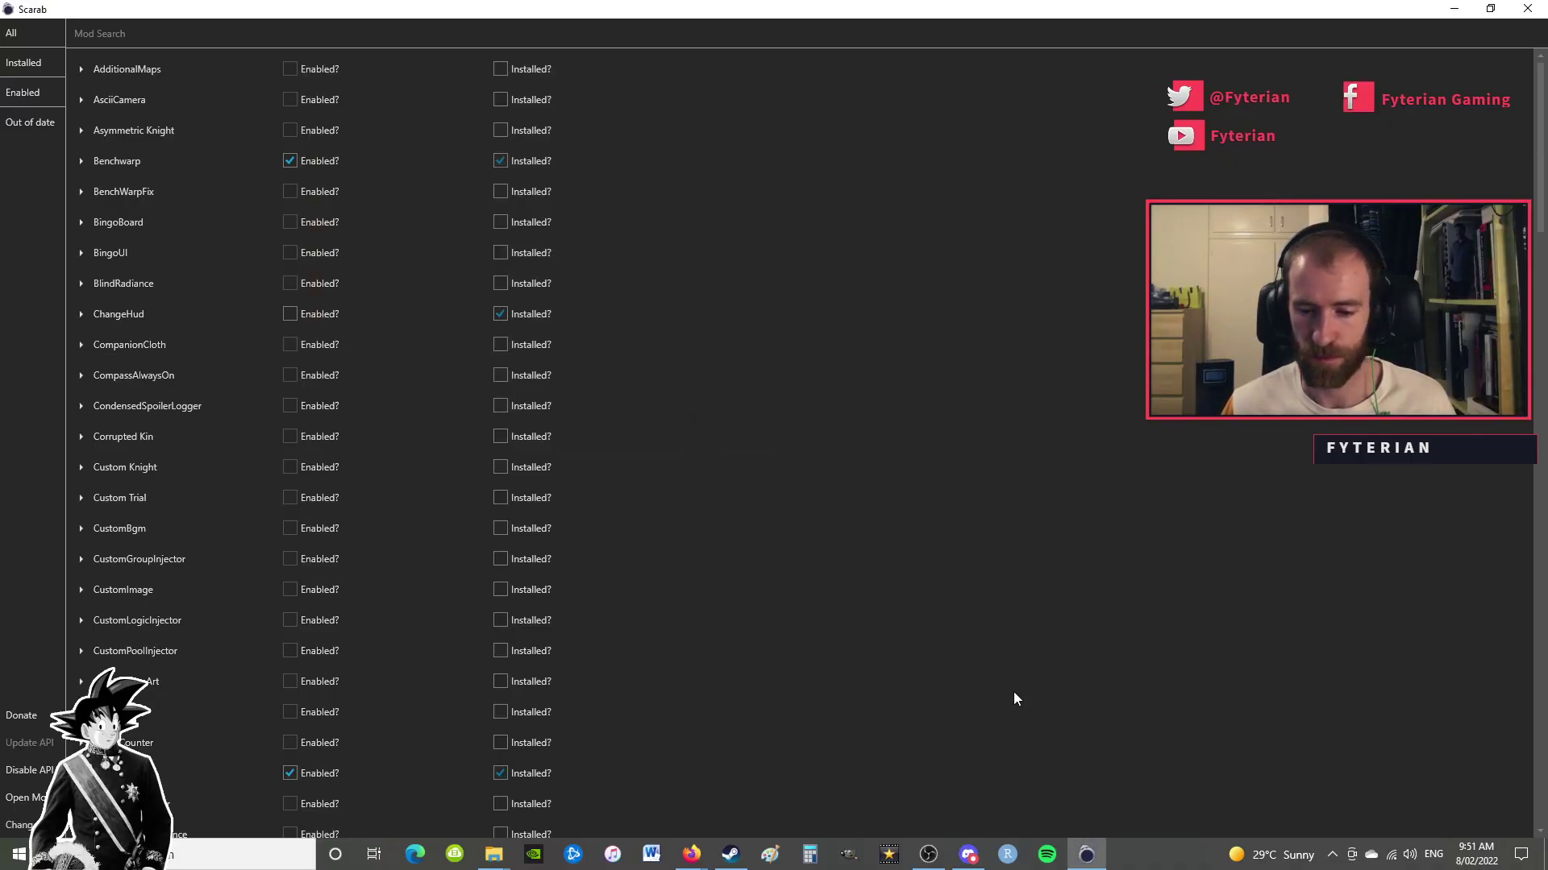
- Restore the Scarab window to its smaller size, launch Hollow Knight through Steam, and load save profile 3
key(super+Down)
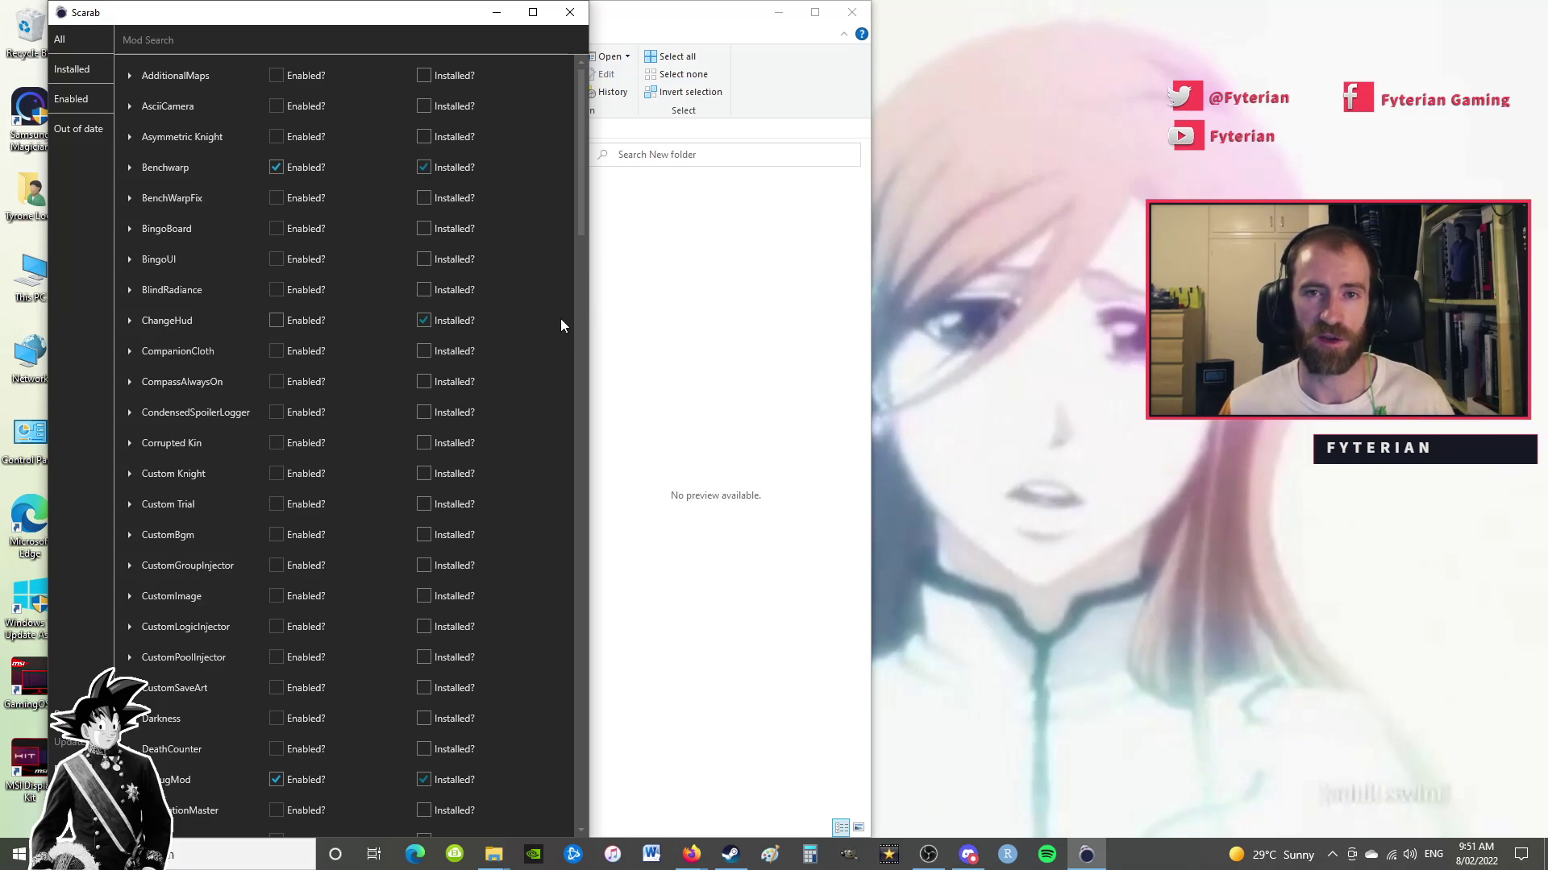
click(732, 853)
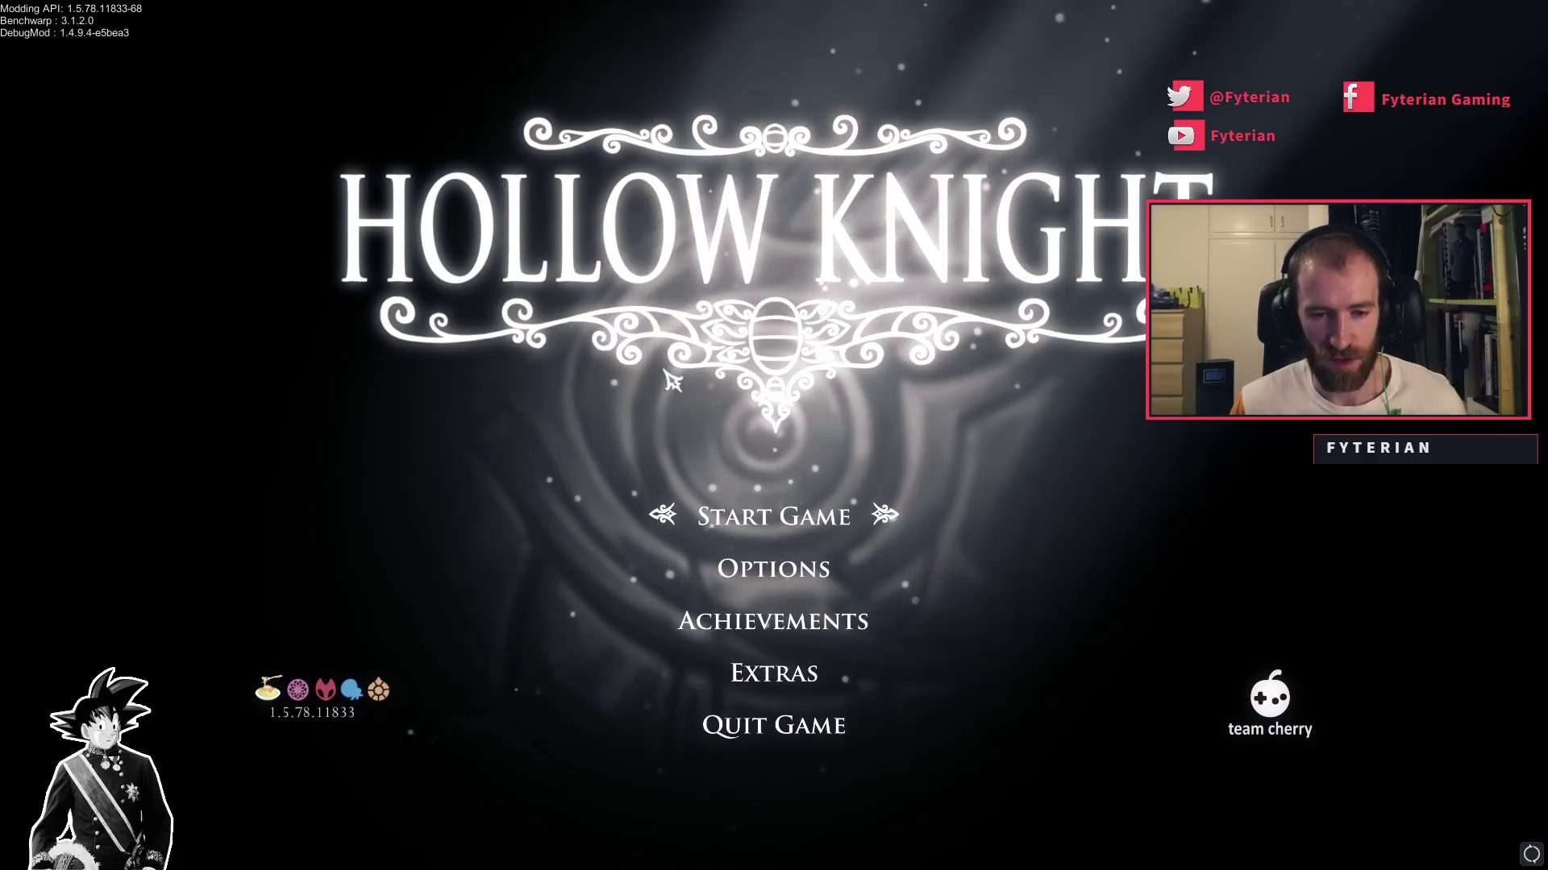
key(Return)
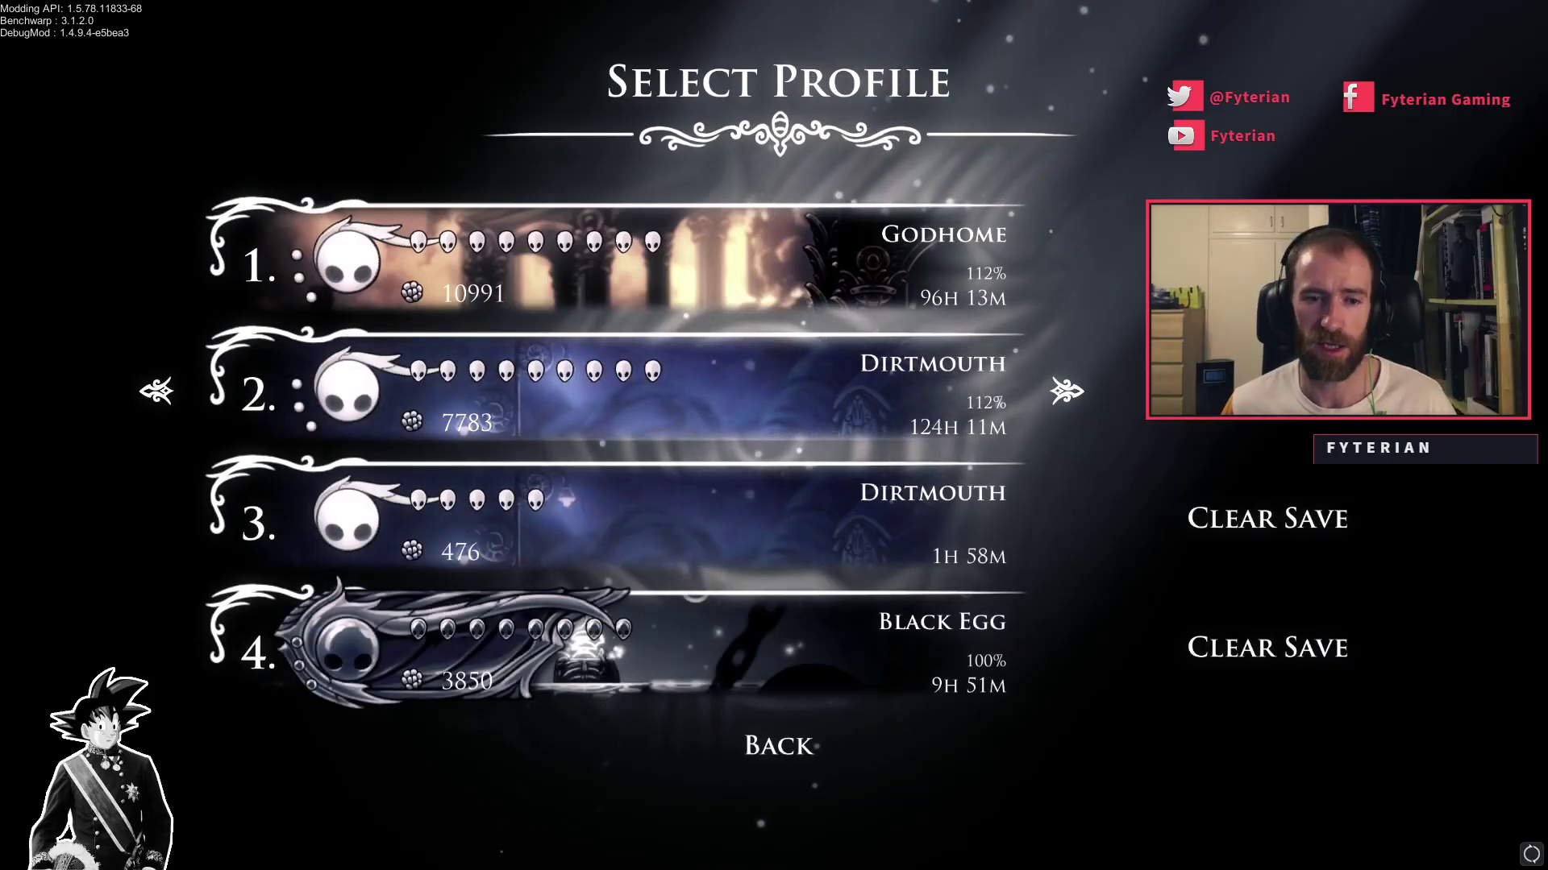
key(Up)
key(Down)
key(Down)
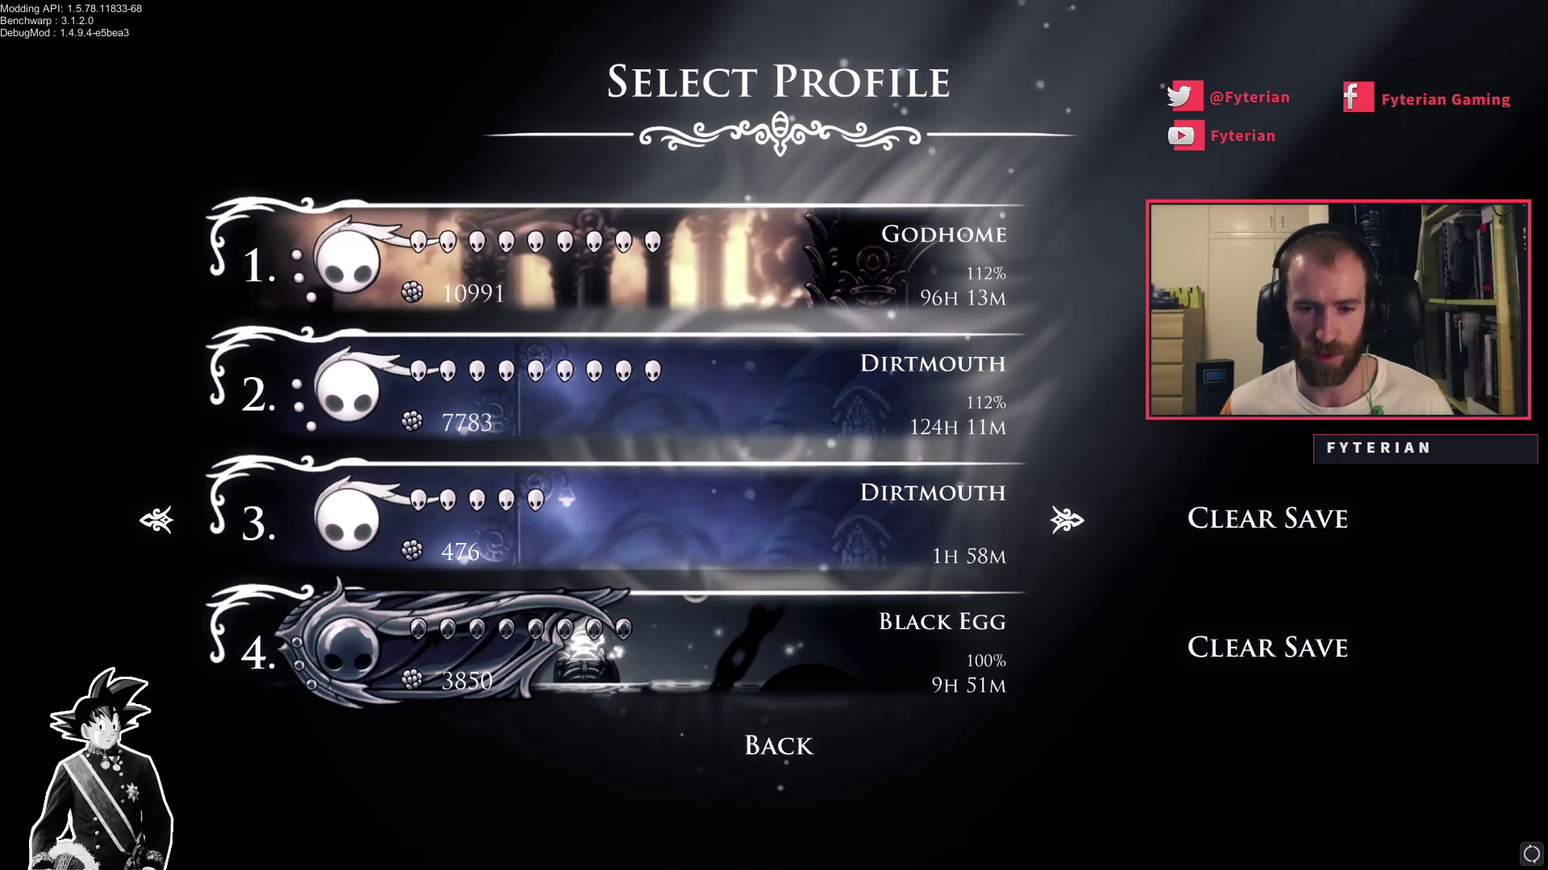
key(Return)
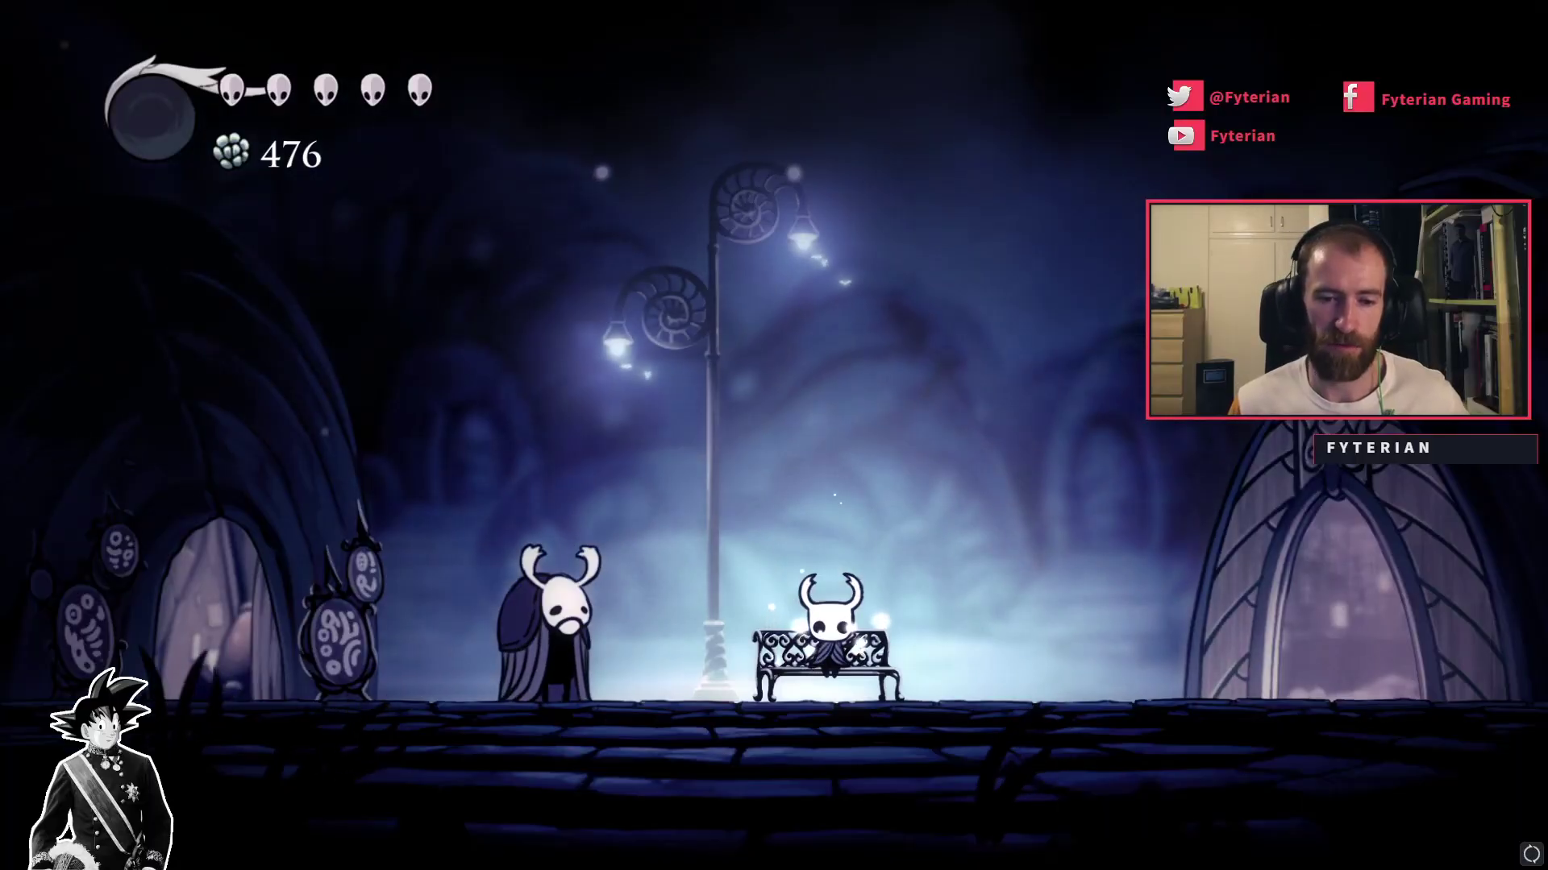
- Pause the game to view the Benchwarp and DebugMod menus, resume play, and show and hide the DebugMod overlay
key(Escape)
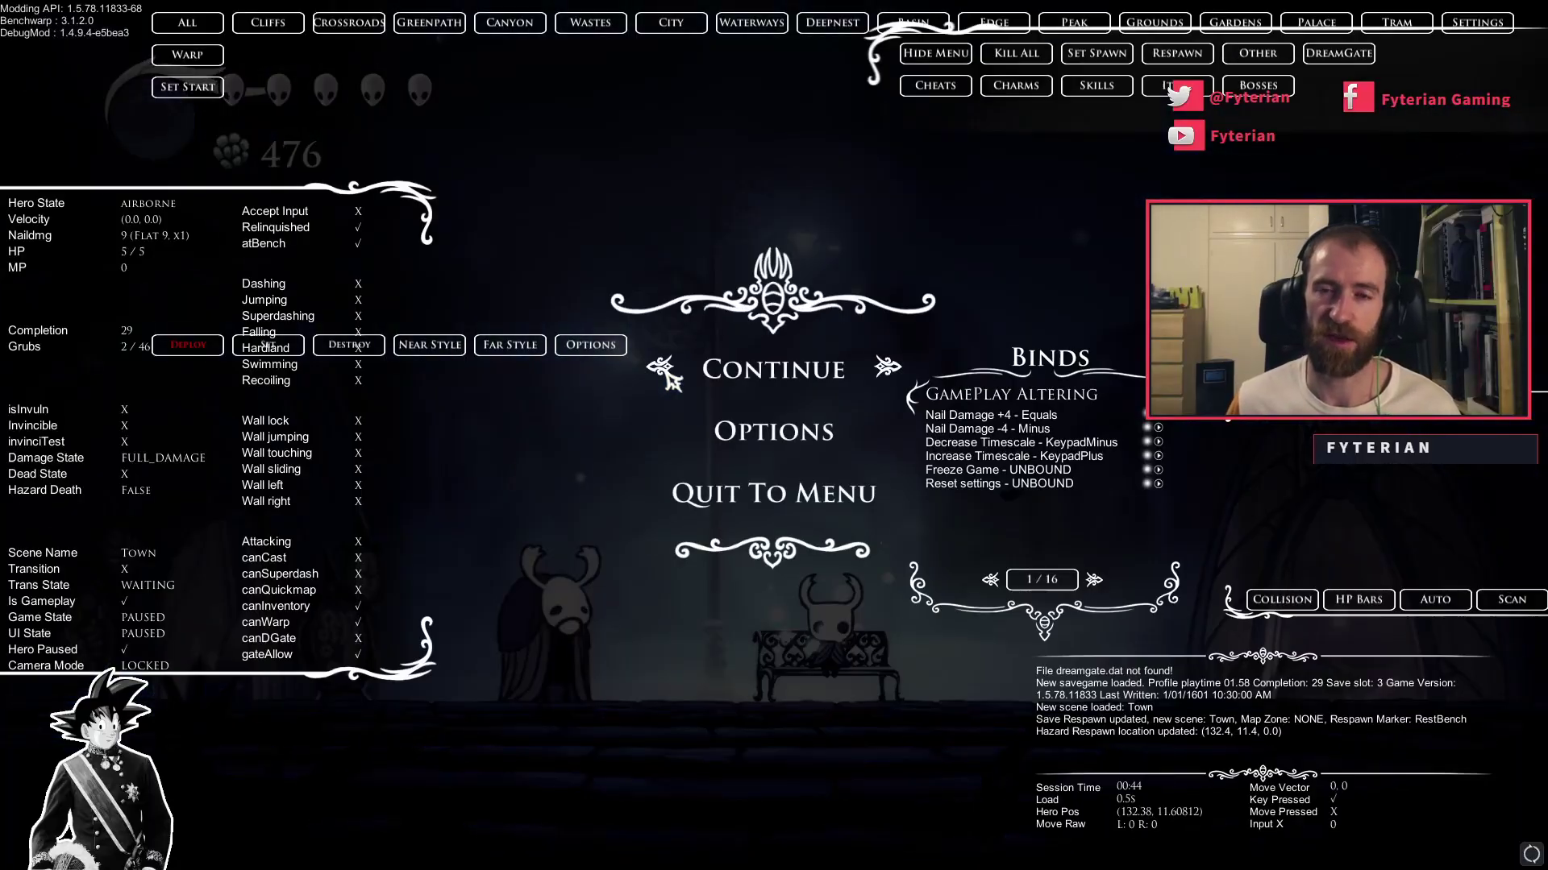
click(667, 374)
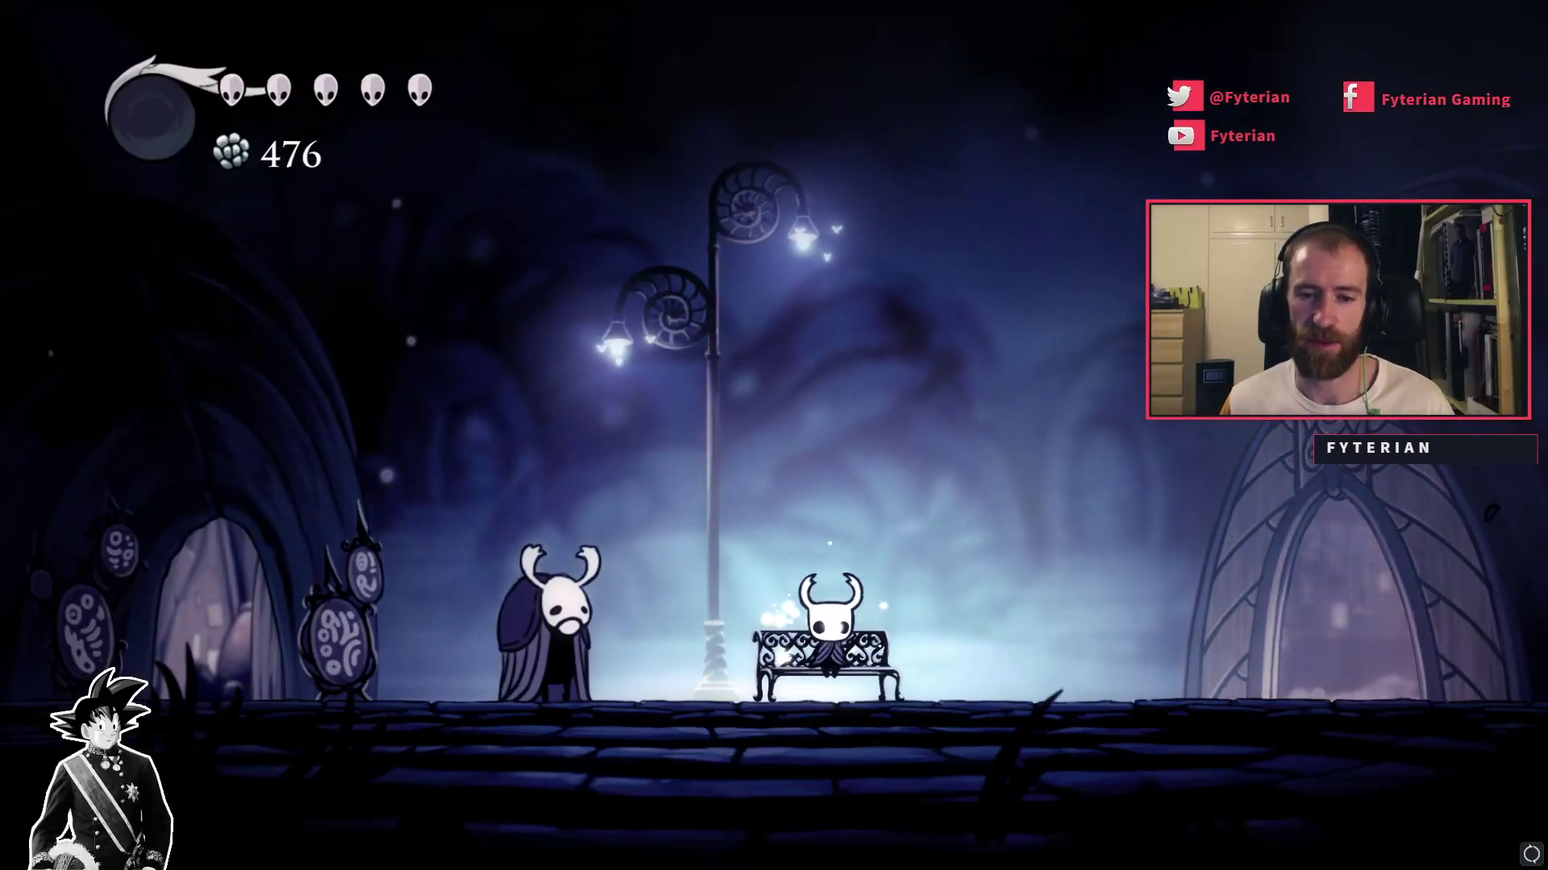
key(F1)
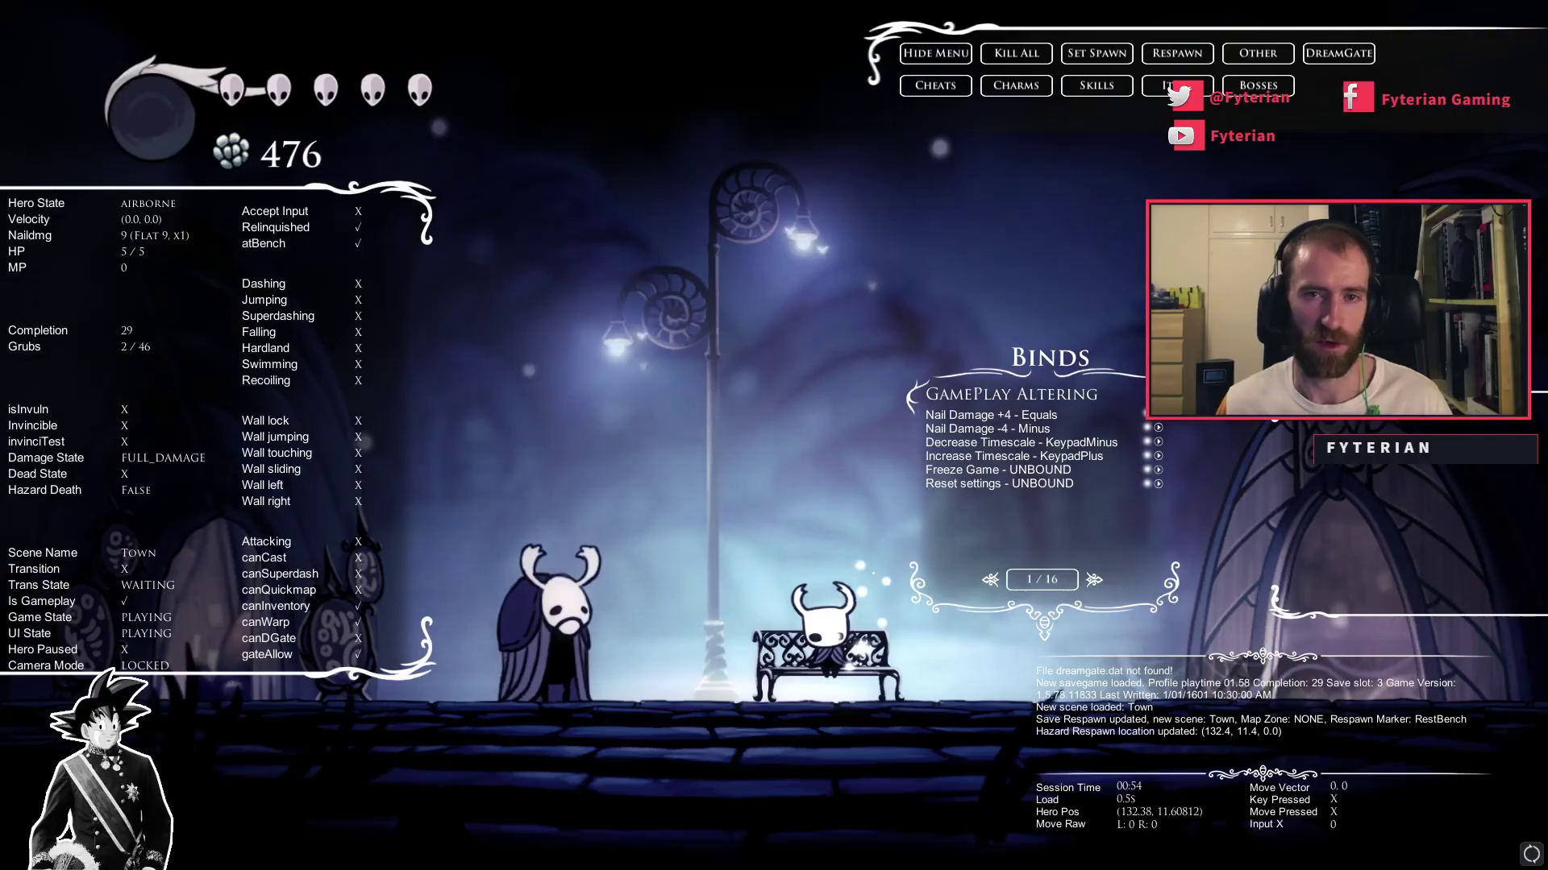
key(F1)
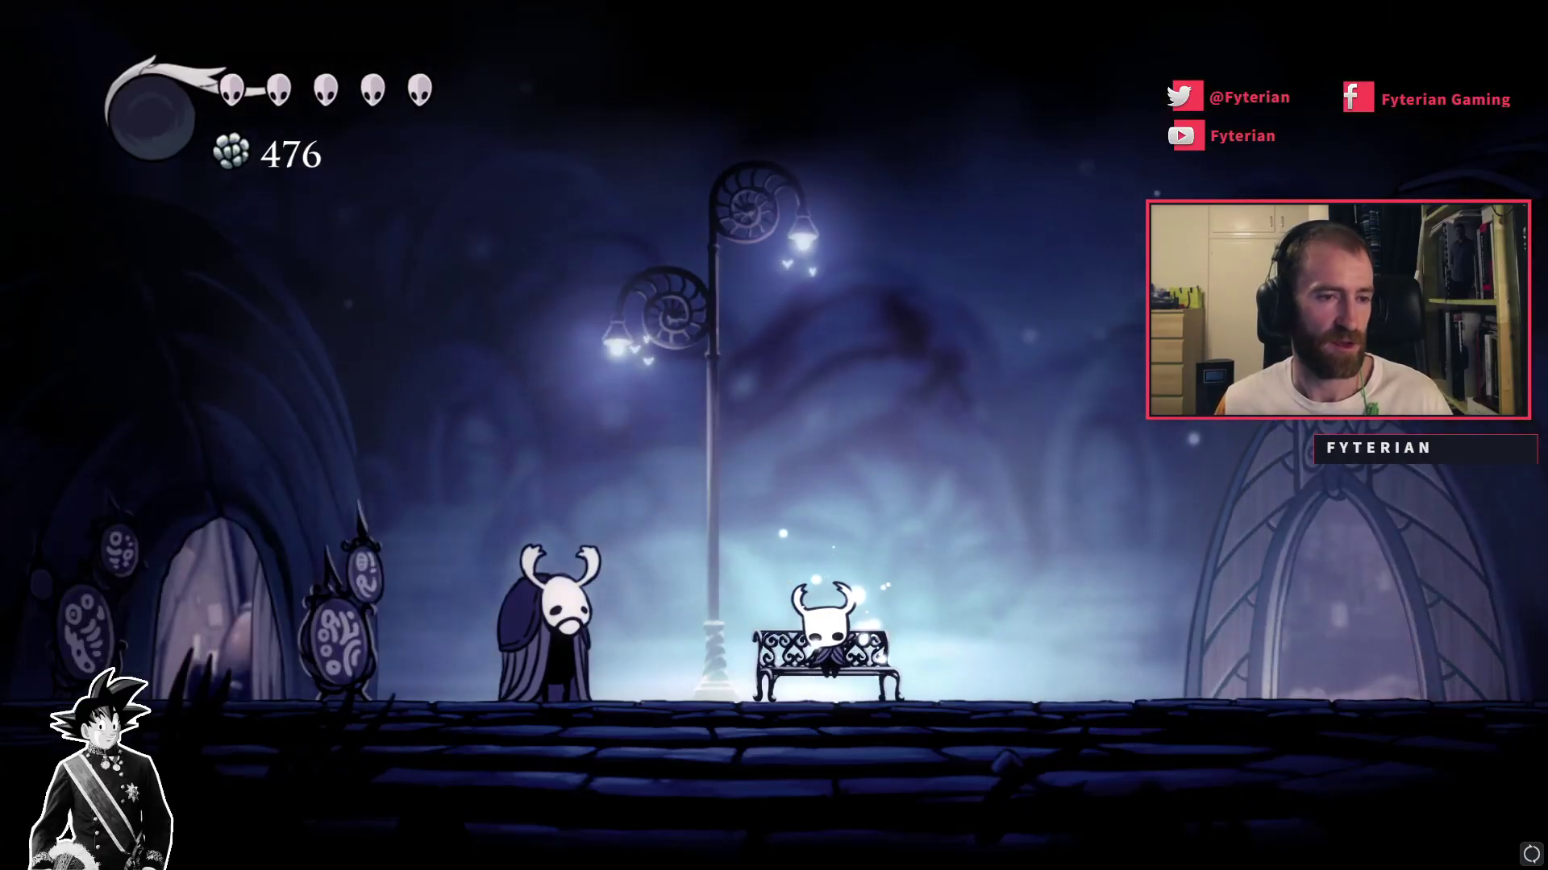
- Pause again to view the Benchwarp menu alone and together with the DebugMod overlay, hide the overlay, and resume play
key(Escape)
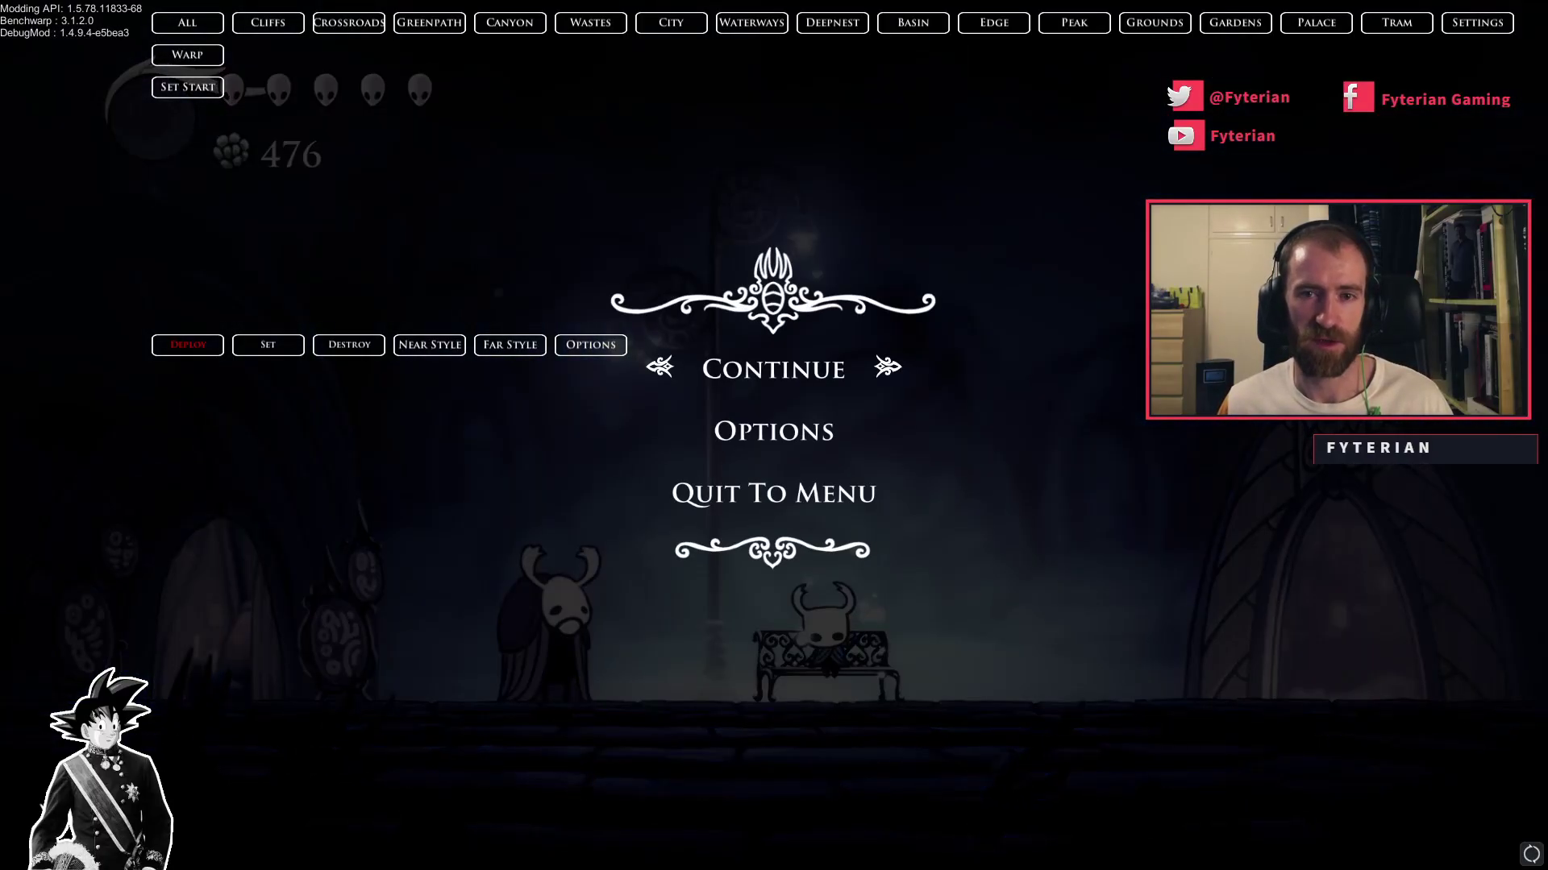
key(F1)
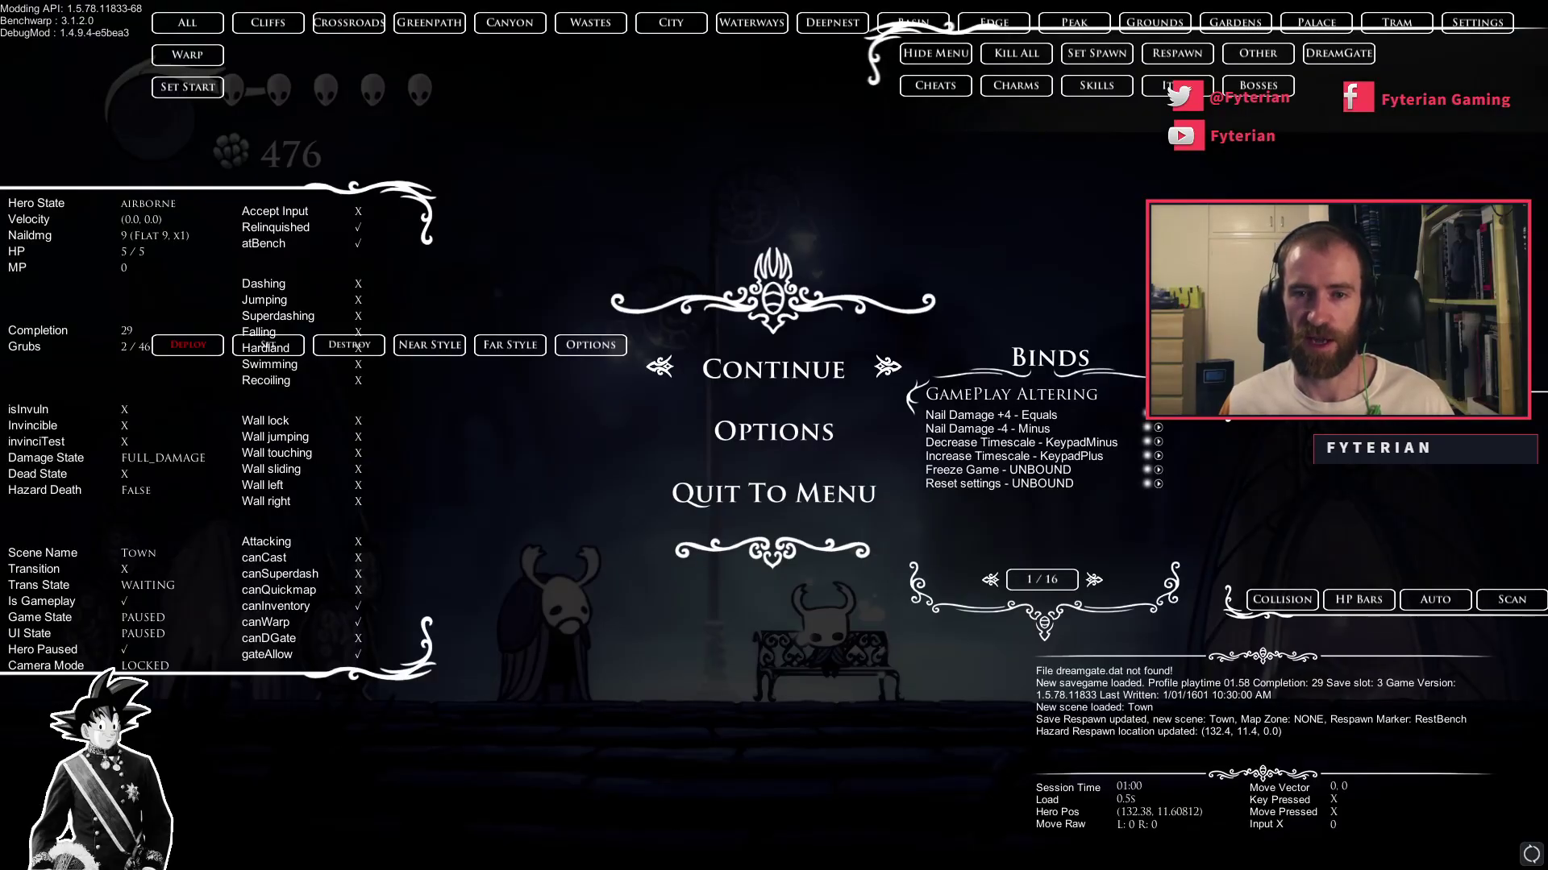
key(F1)
key(Escape)
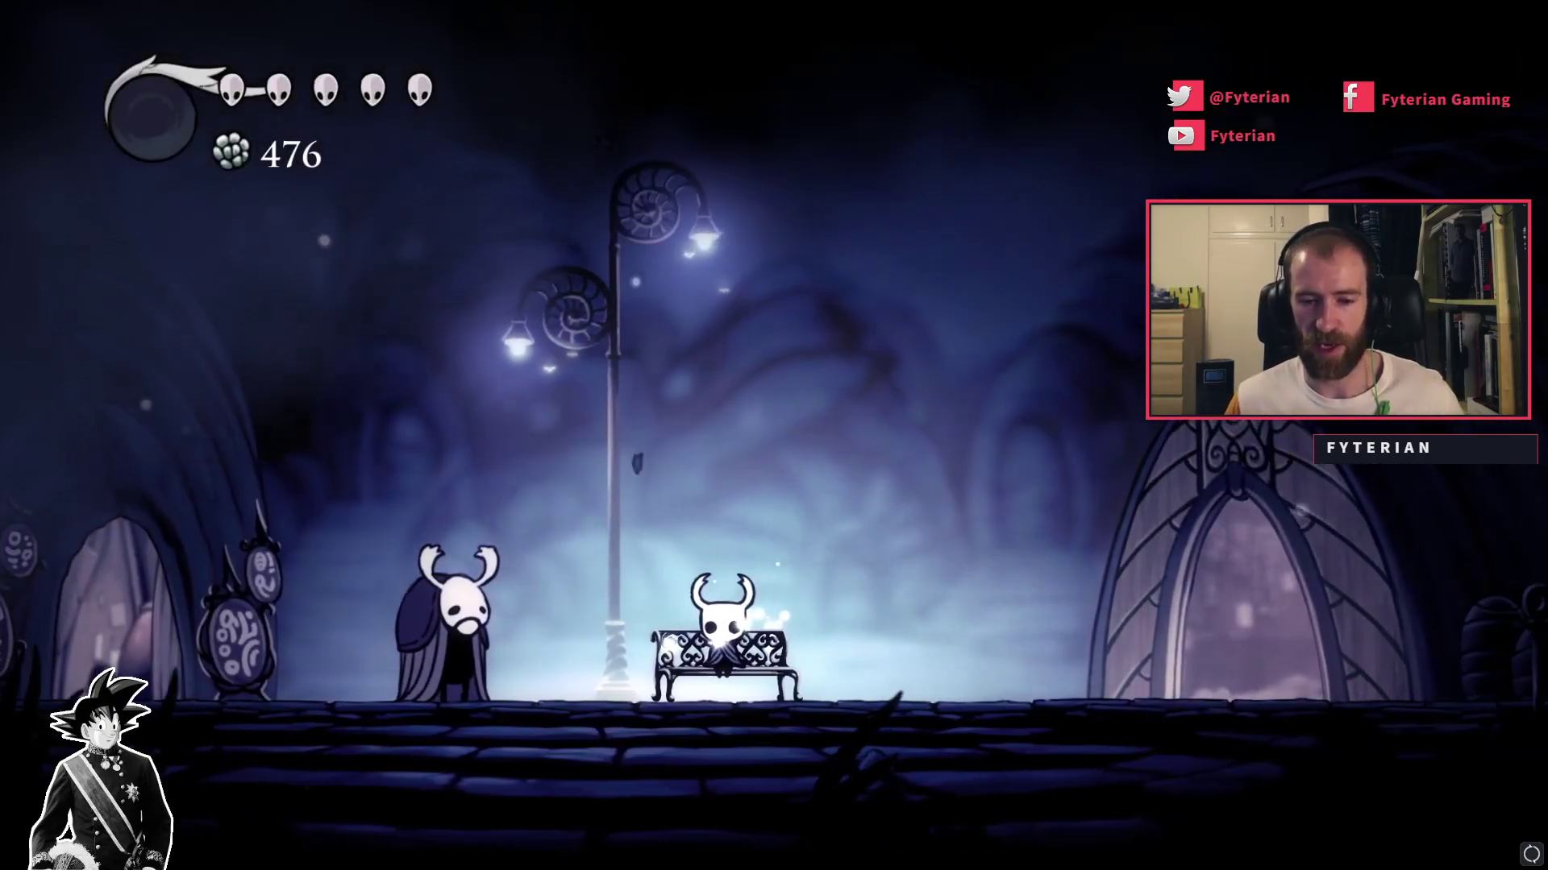
- Leave the bench, pause the game, and show the DebugMod overlay alongside the Benchwarp menu
key(Right)
key(Escape)
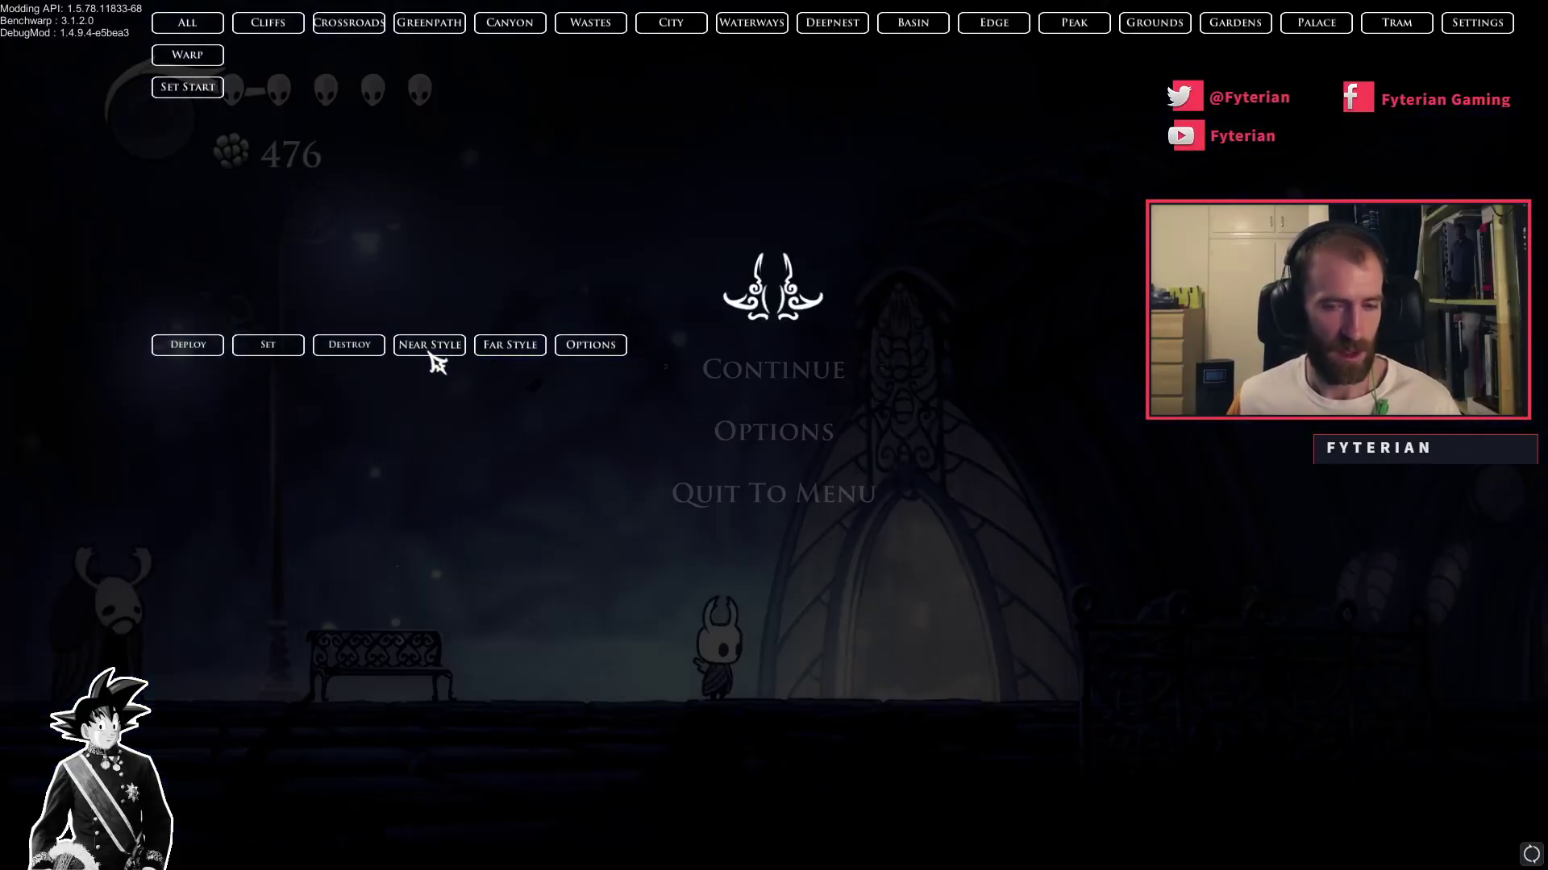
key(F1)
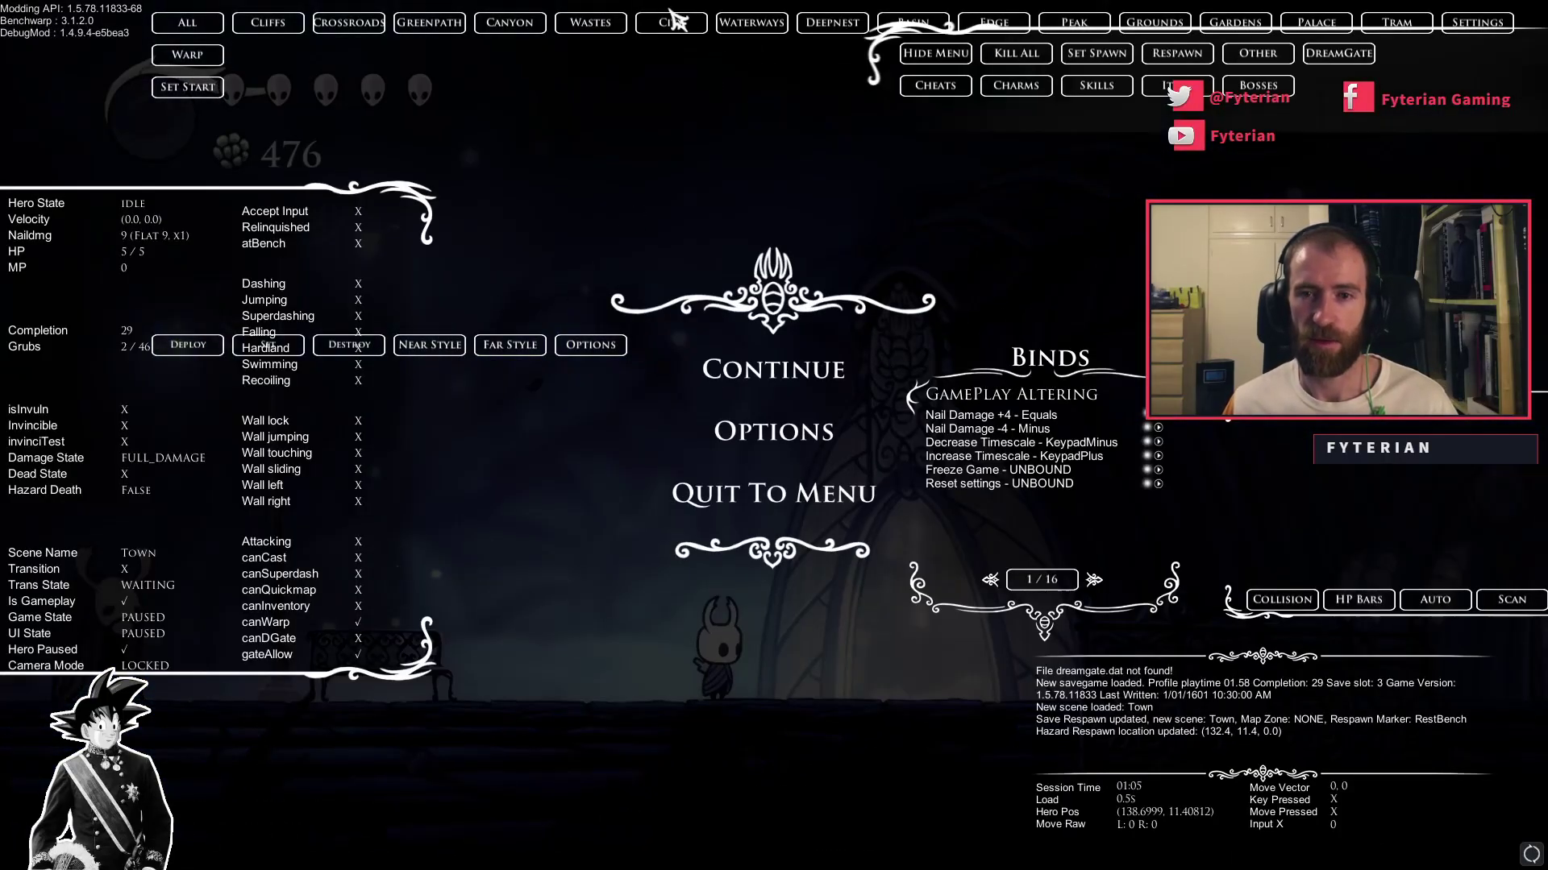
- View DebugMod's Cheats, Charms, Skills, item, and Bosses lists, collapse them, hide the overlay, and resume play
click(937, 90)
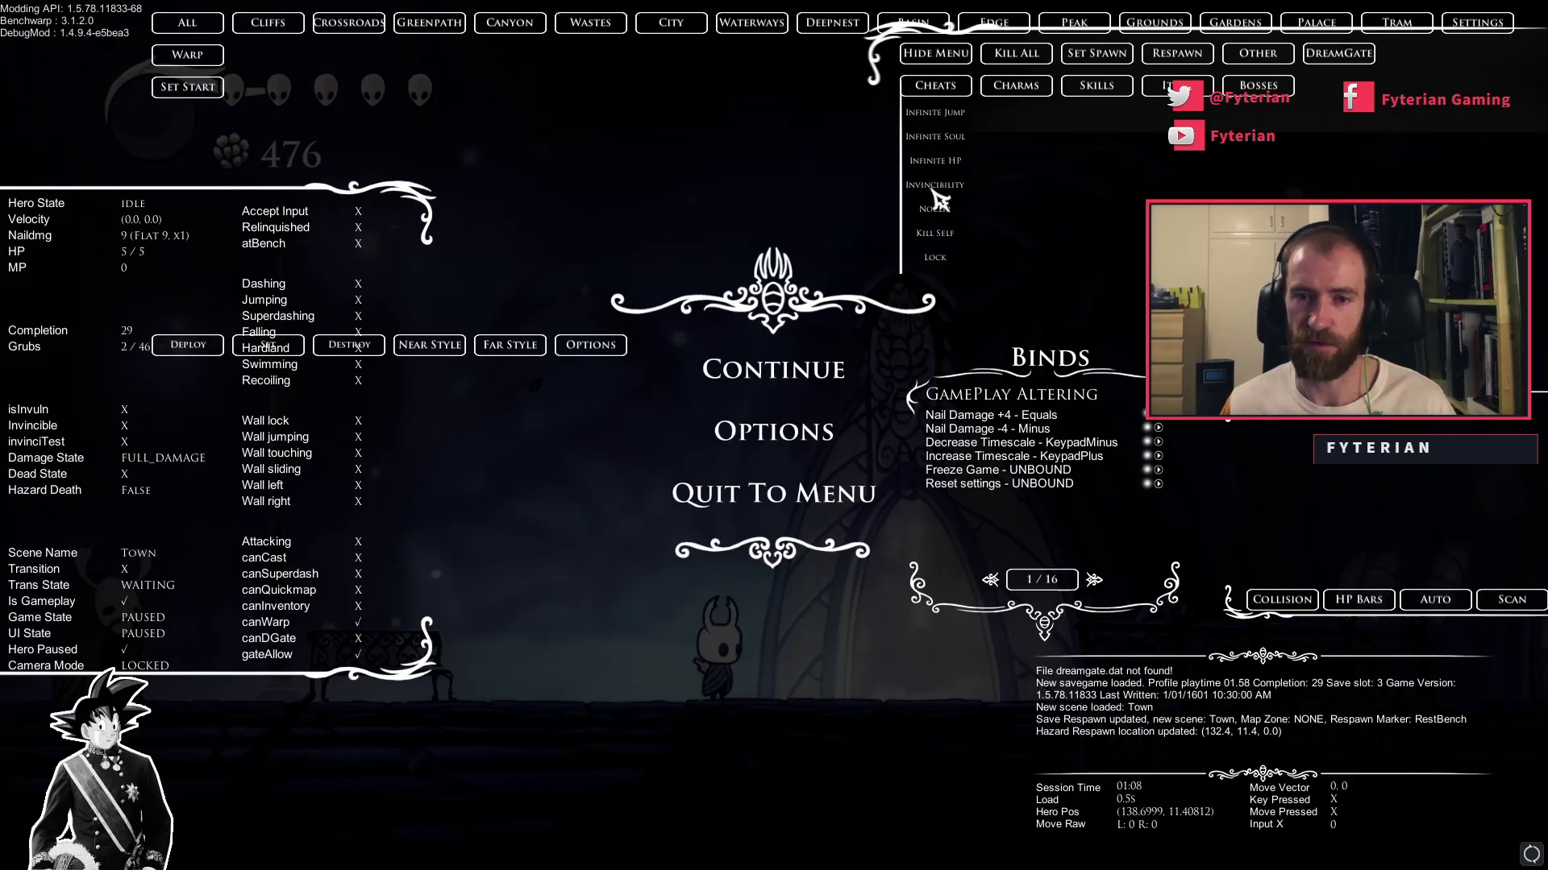
click(1016, 87)
click(1006, 87)
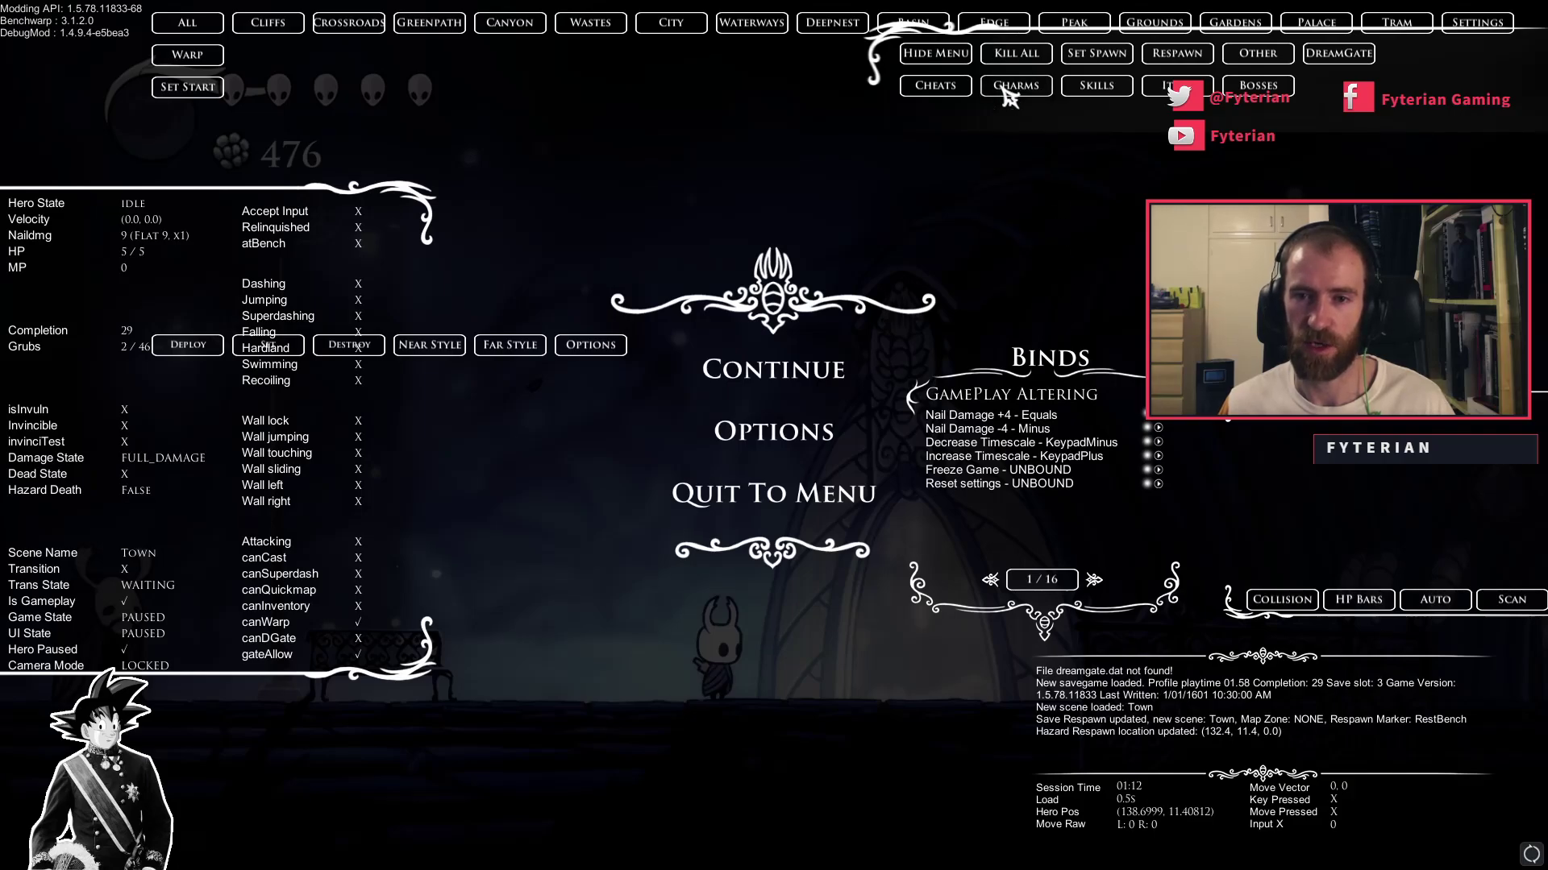
click(1087, 91)
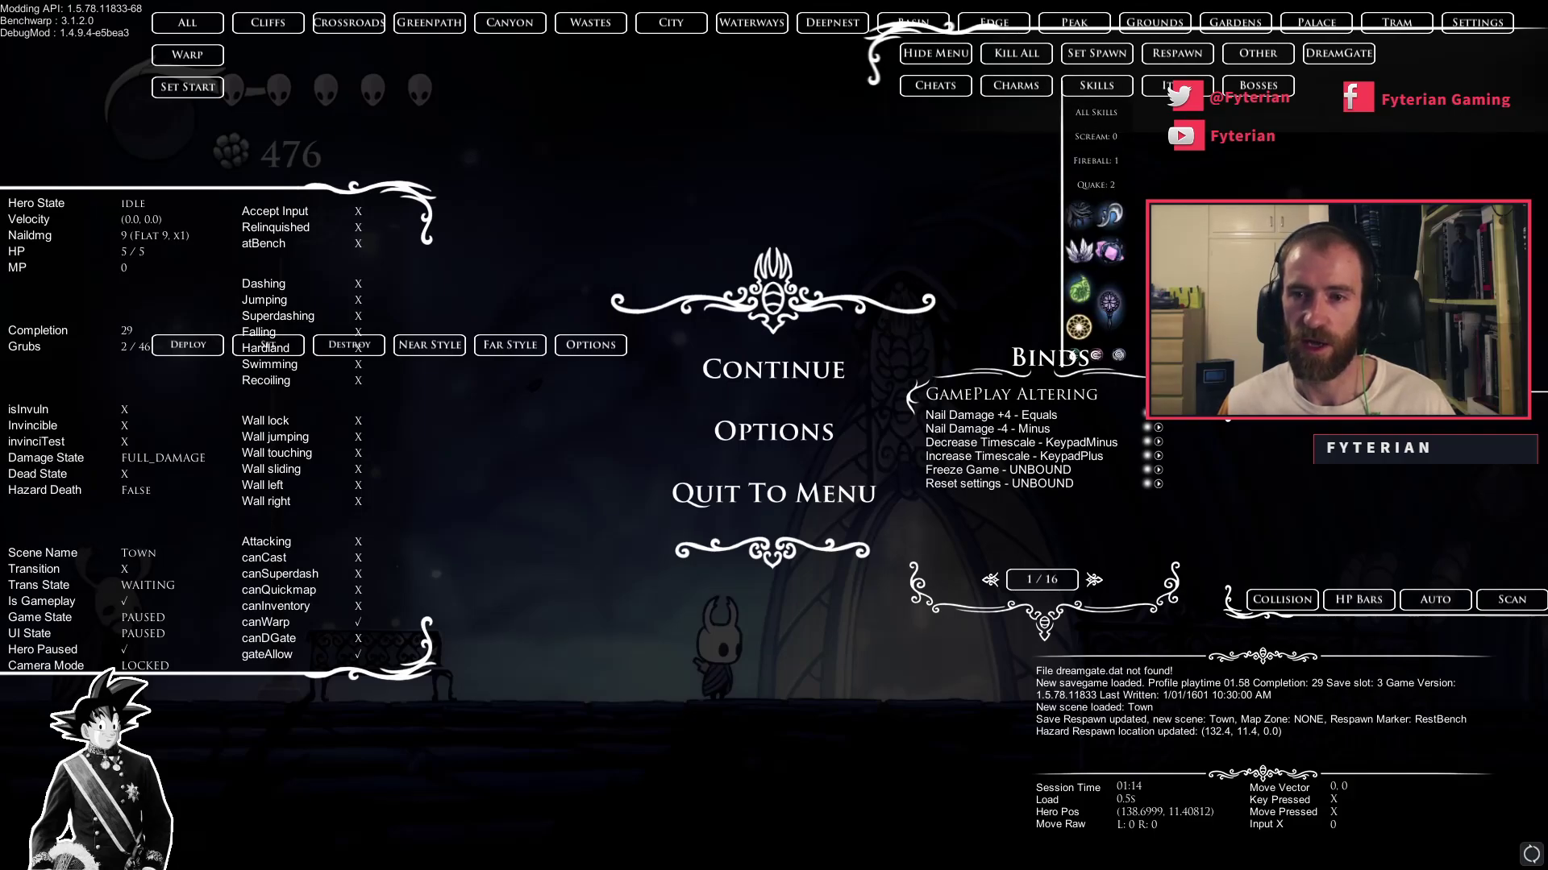
click(1170, 86)
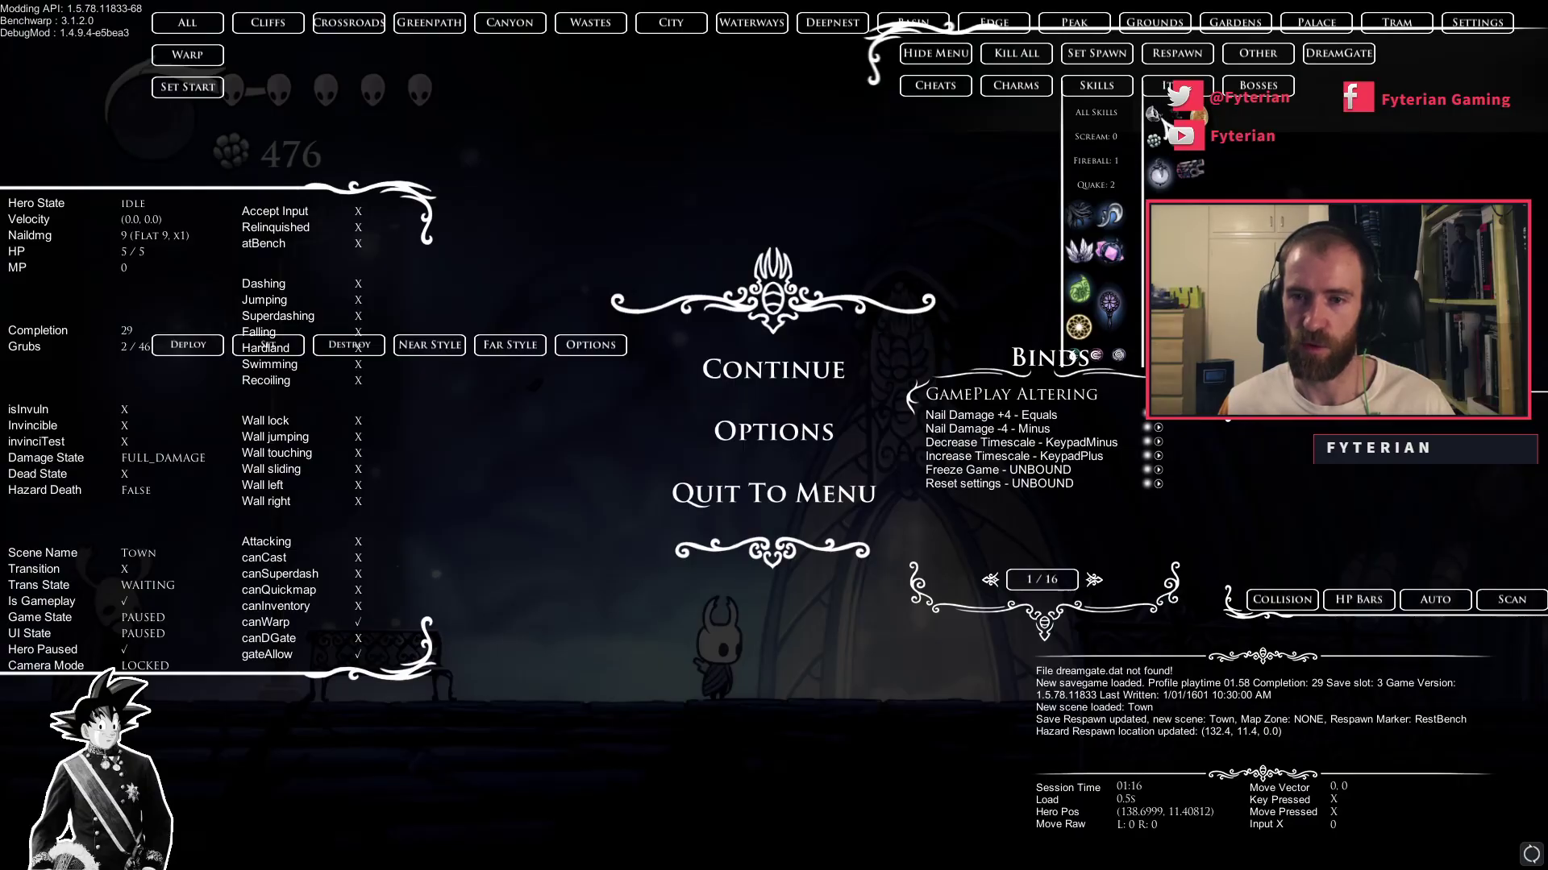
click(1257, 86)
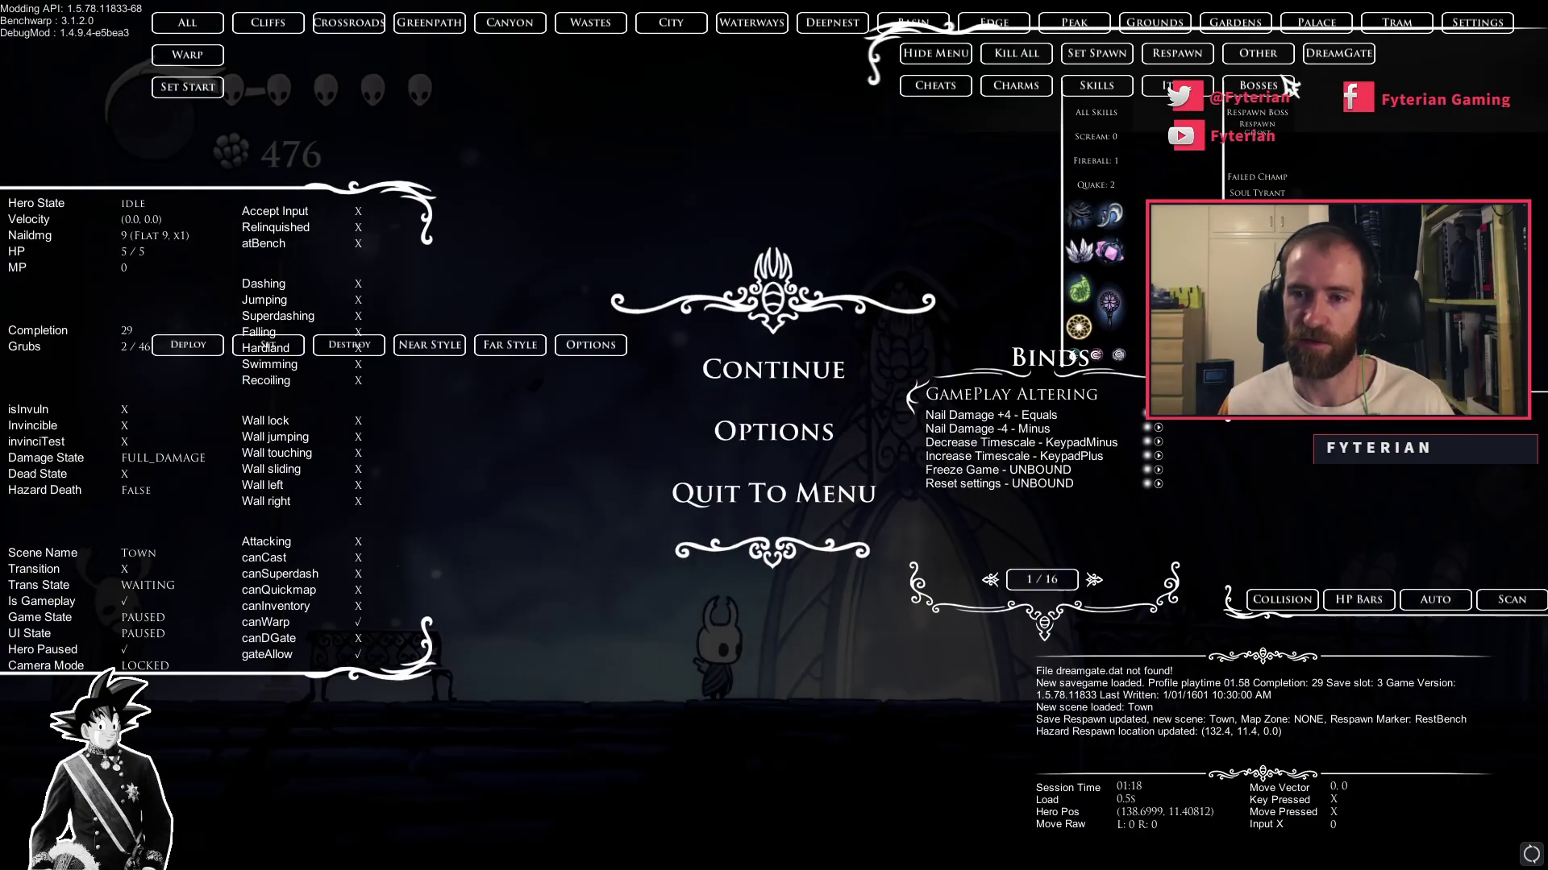
click(1287, 87)
click(1100, 87)
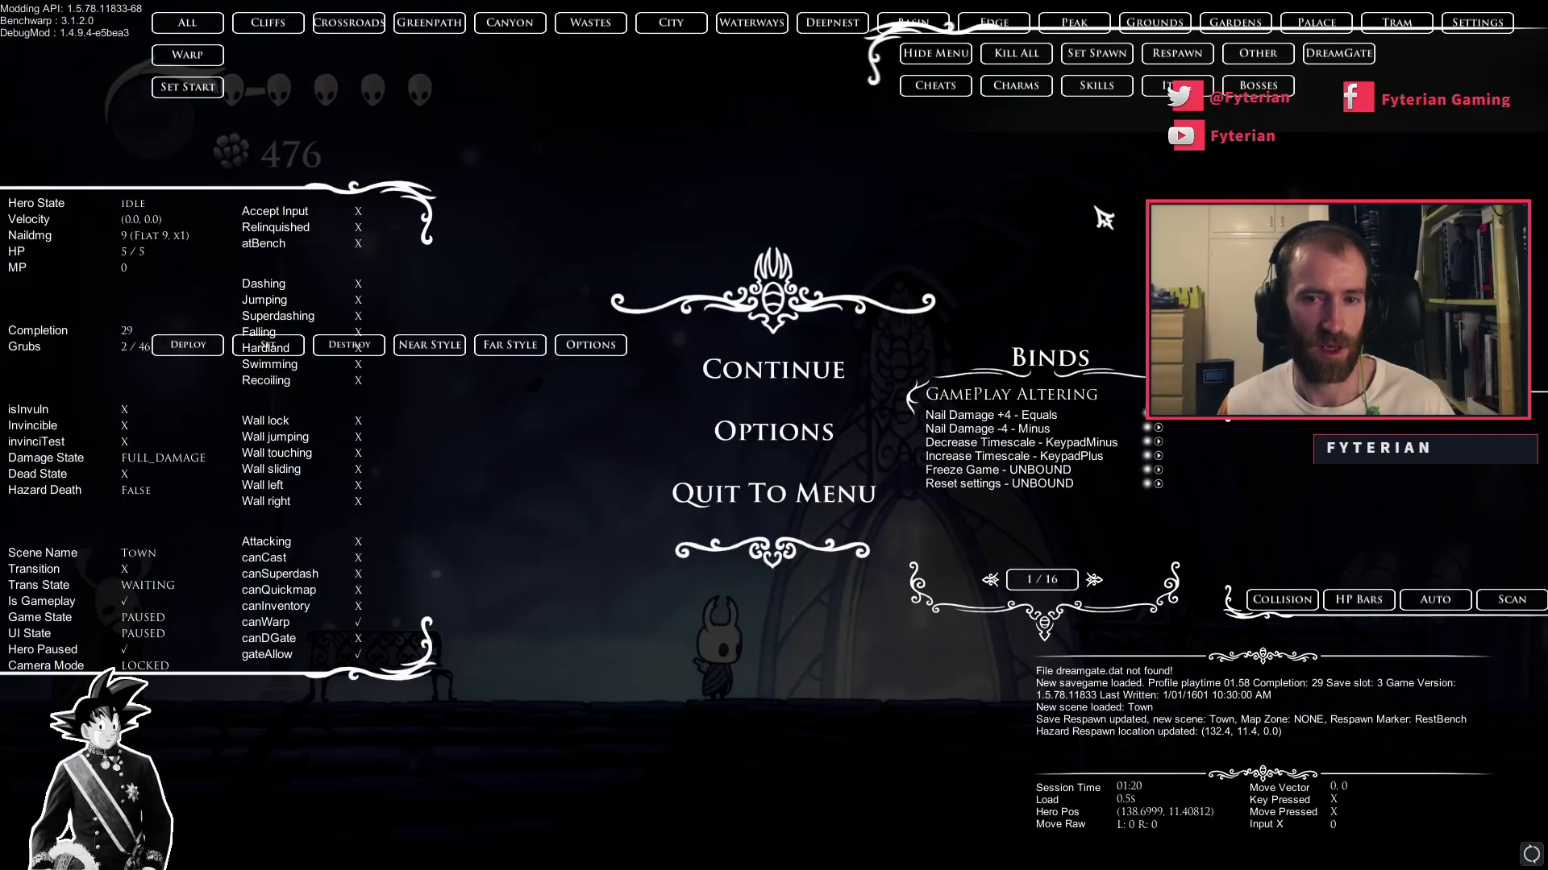
key(F1)
key(Escape)
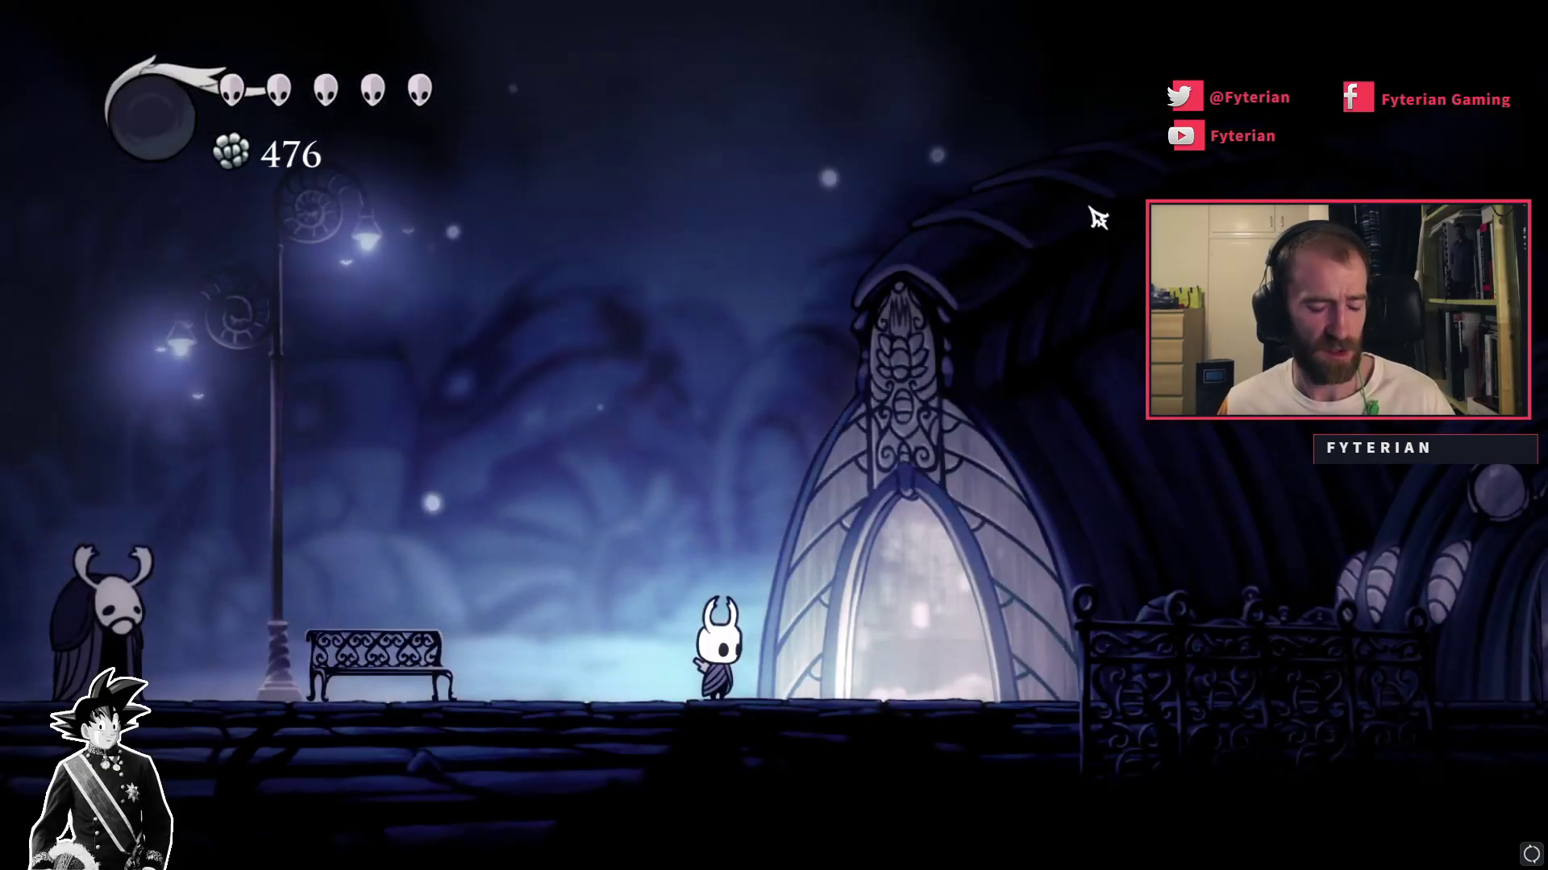
- Pause the game, show the DebugMod overlay, toggle its menu, info, and console panels separately until all are hidden, and resume play
key(Escape)
key(F1)
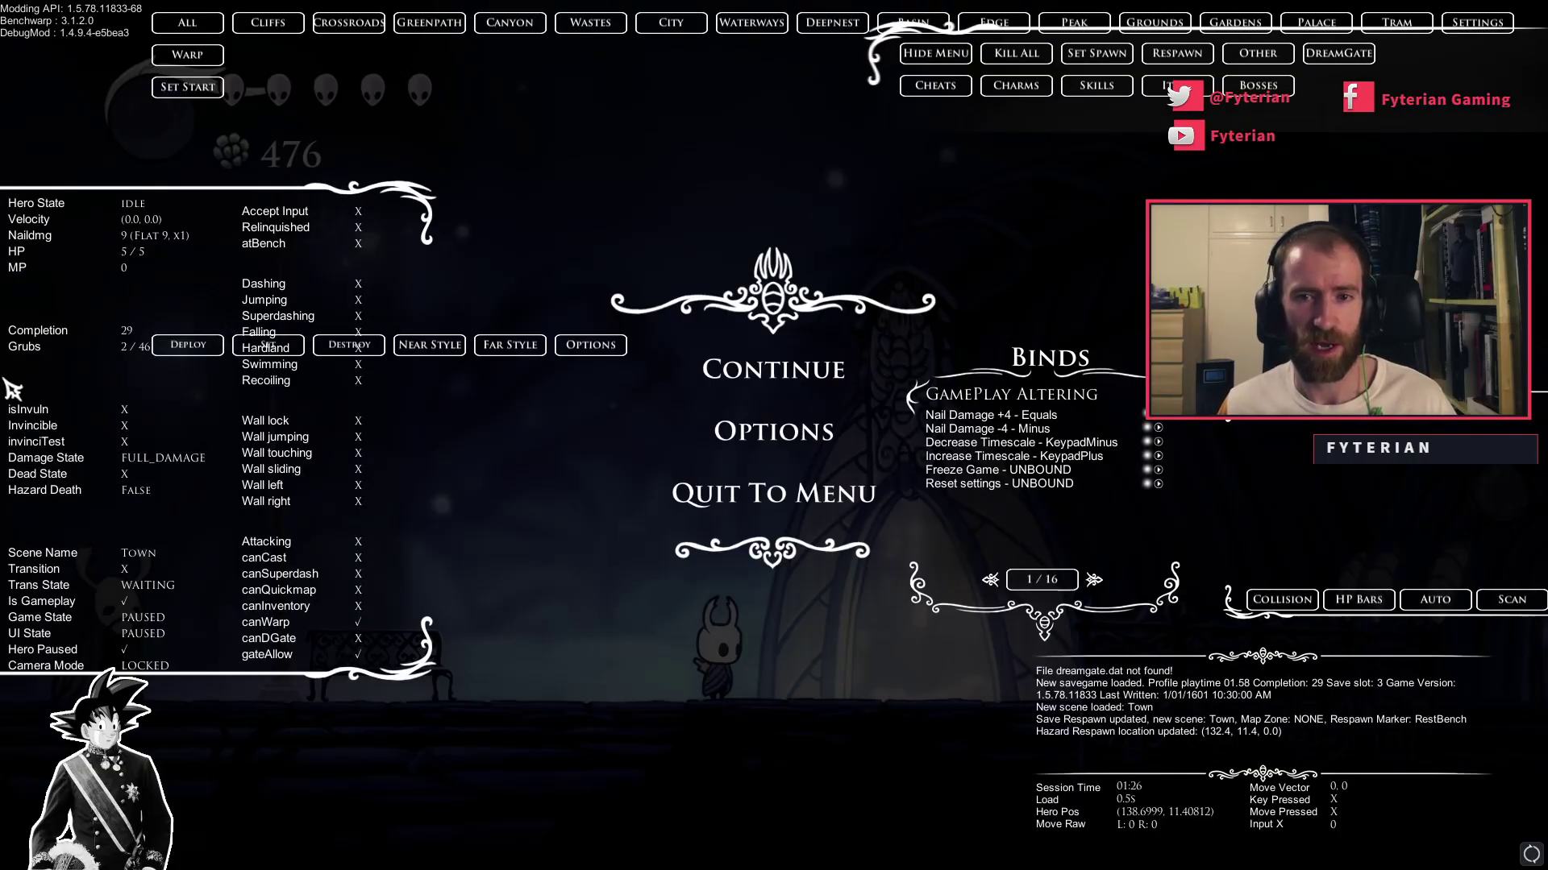
key(F3)
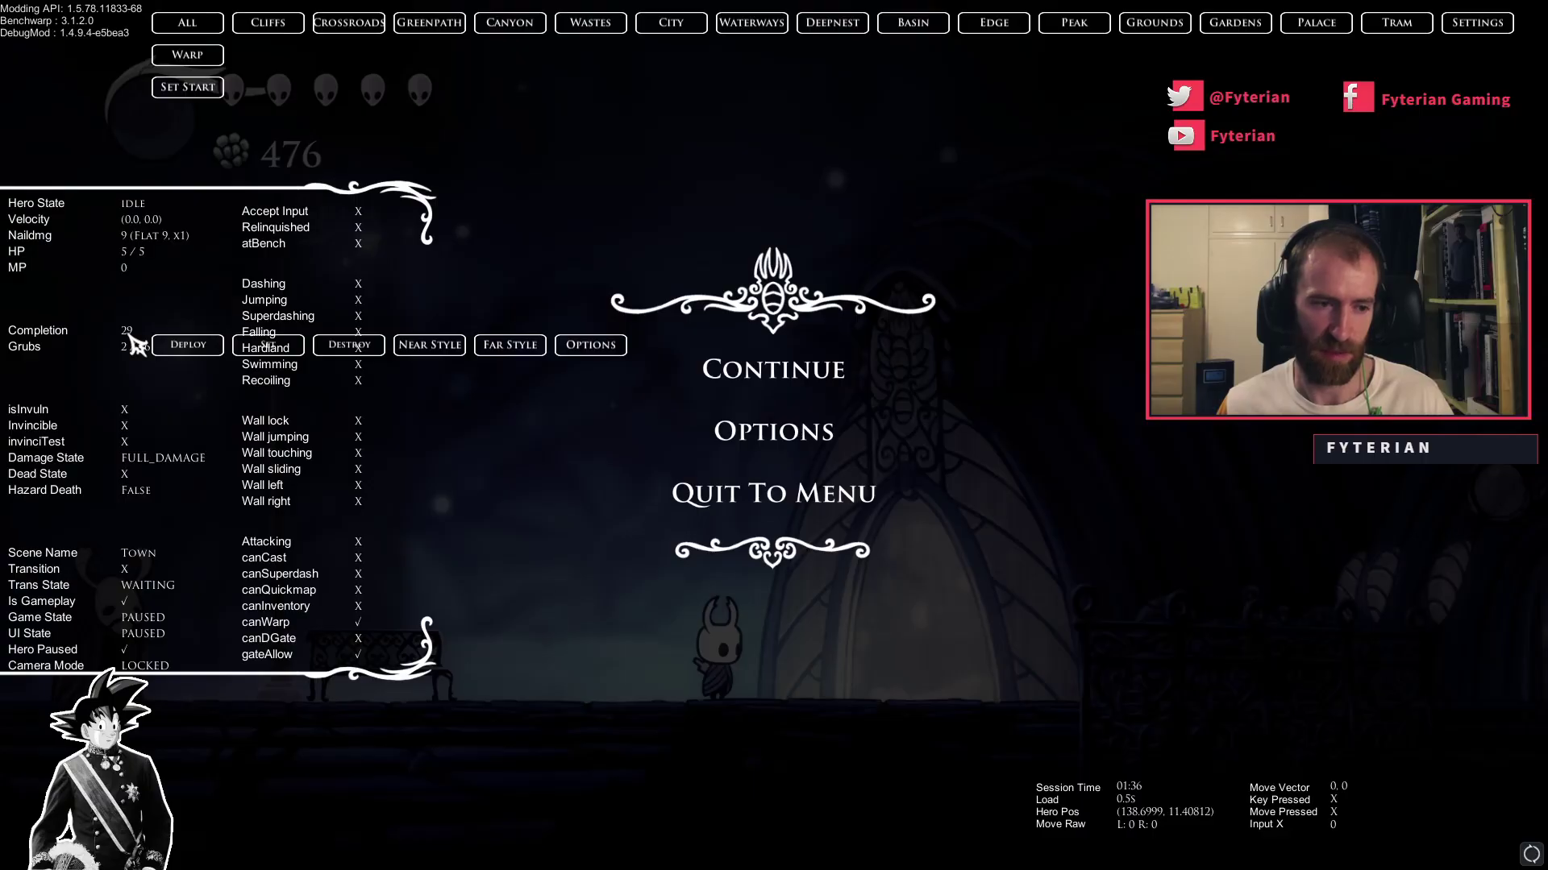
key(F2)
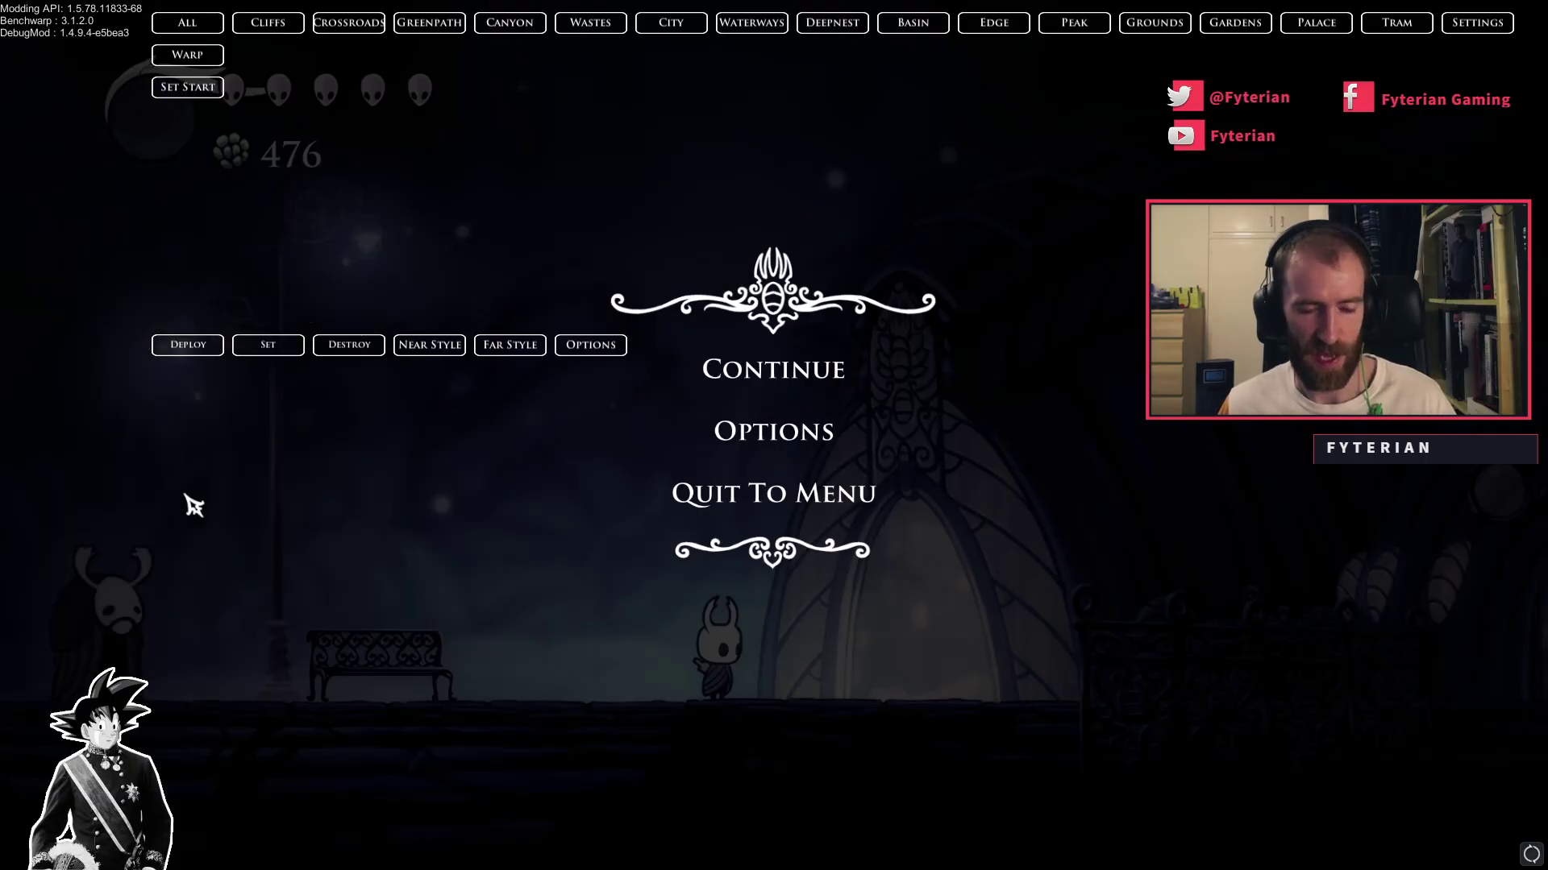
key(F4)
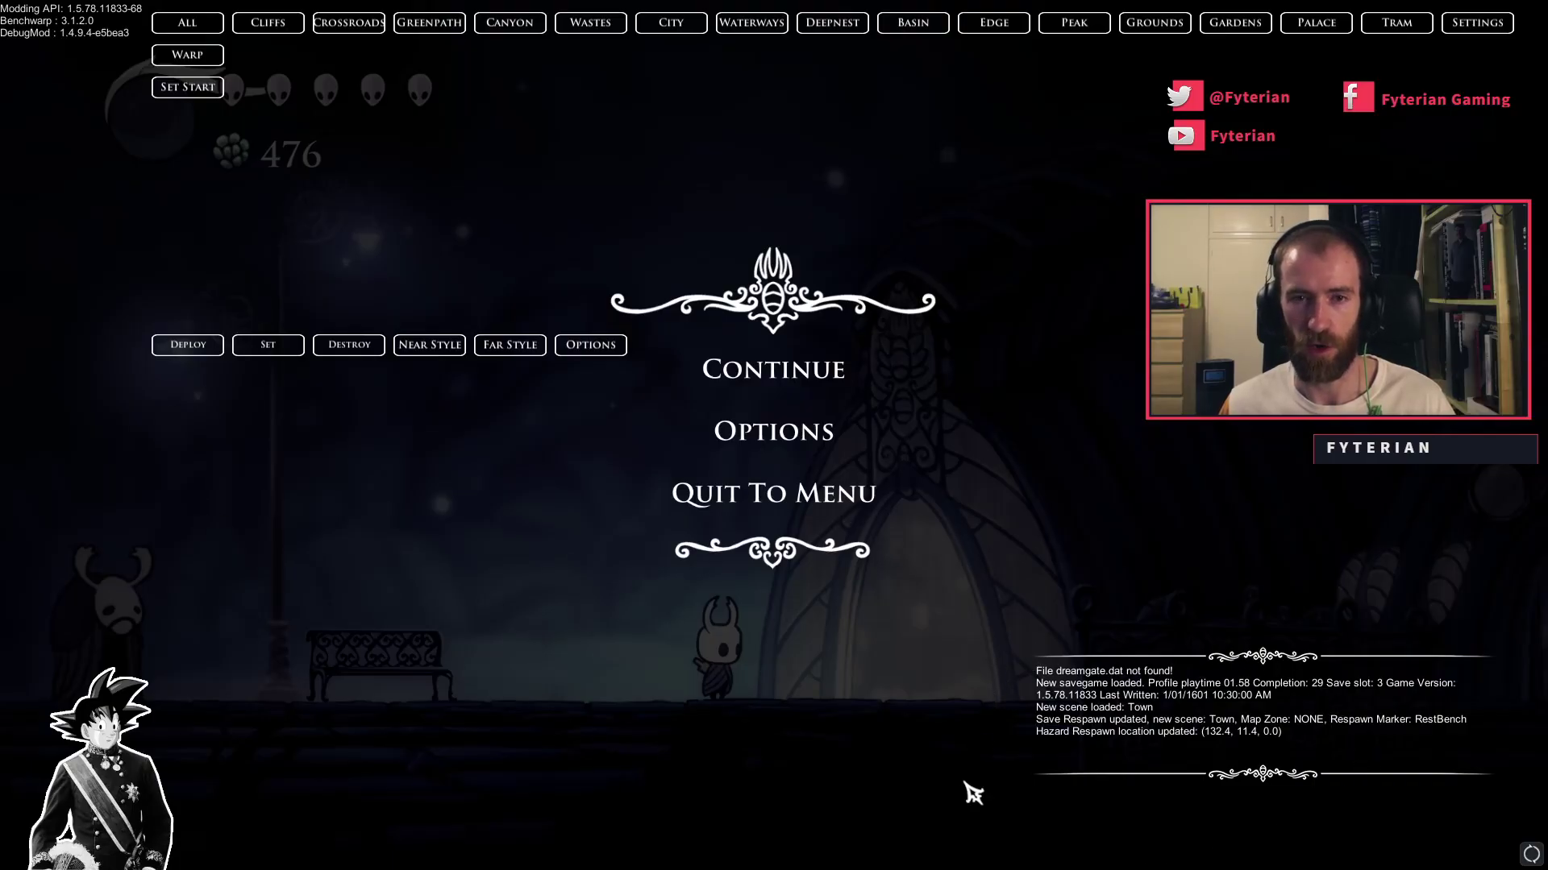
key(F4)
key(Escape)
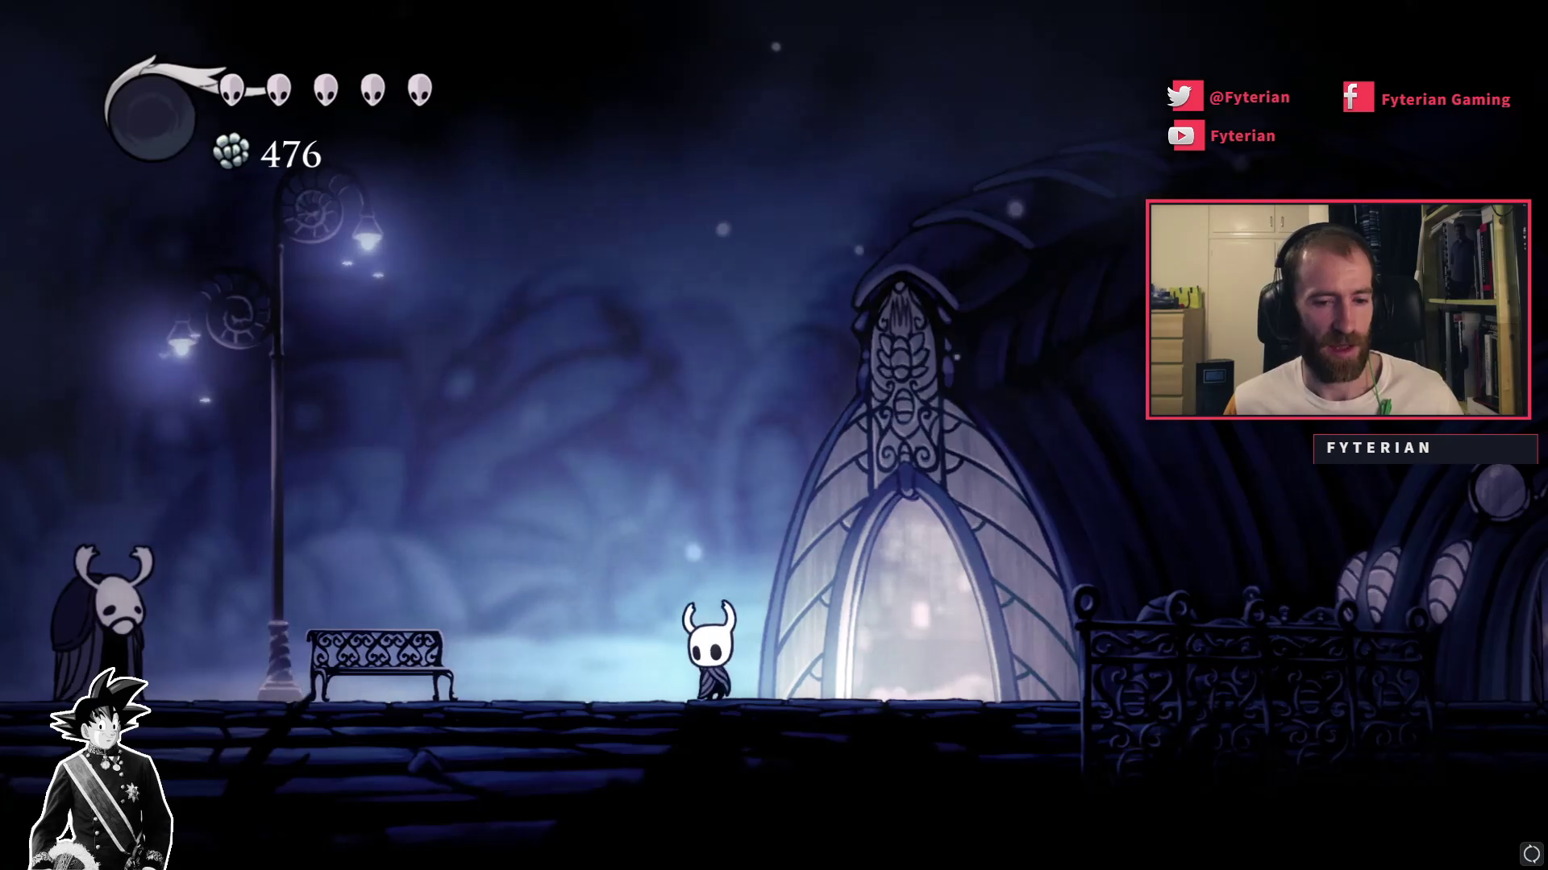
- Sit on the Dirtmouth bench, pause the game, and warp to another bench with Benchwarp
key(Left)
key(Up)
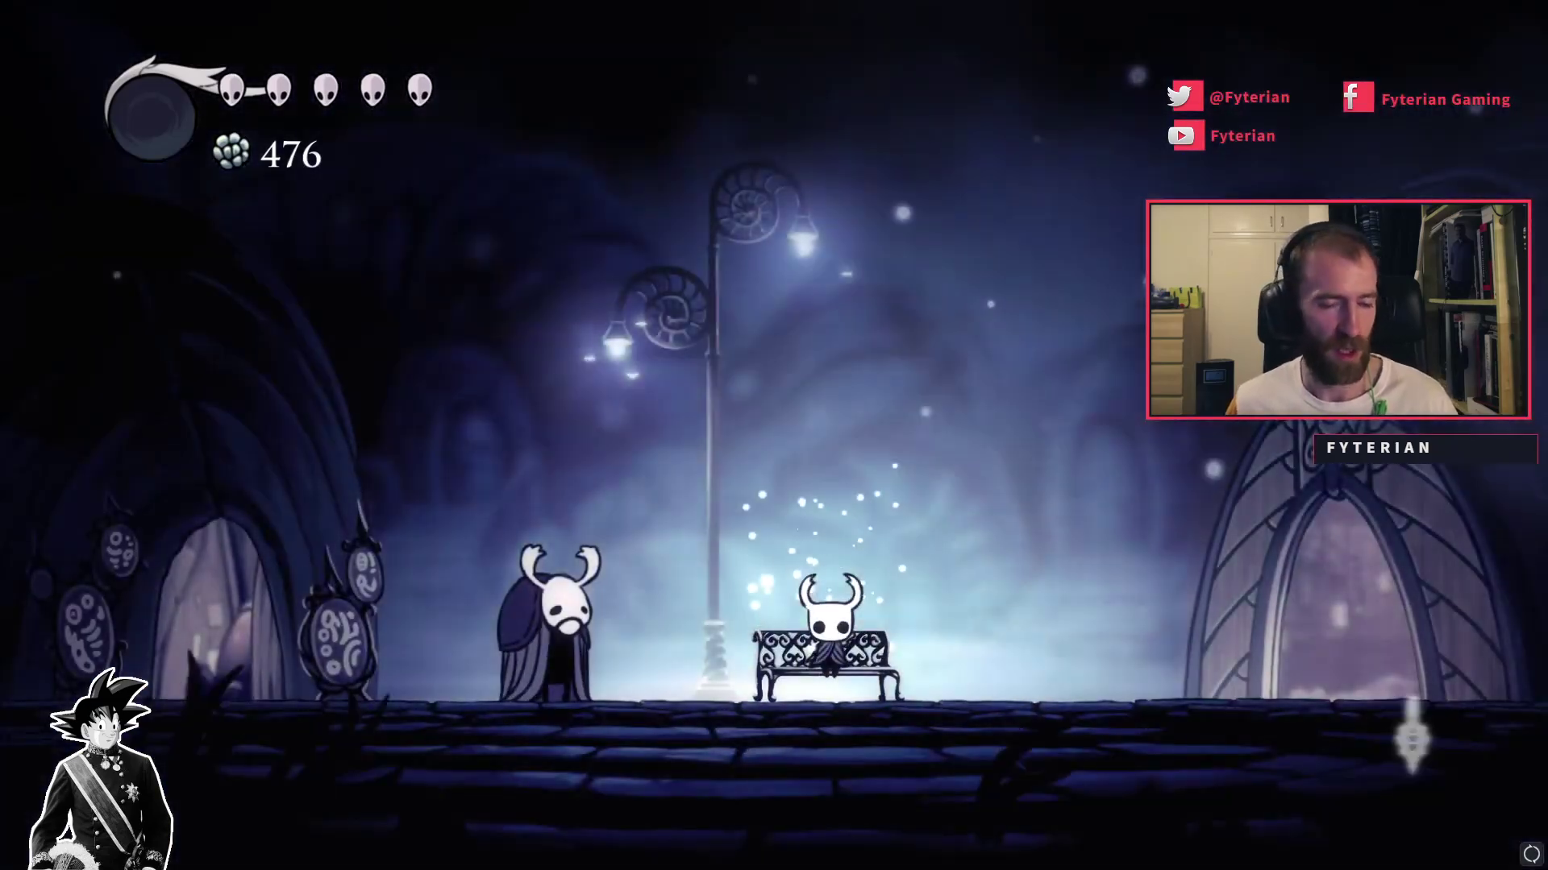
key(Escape)
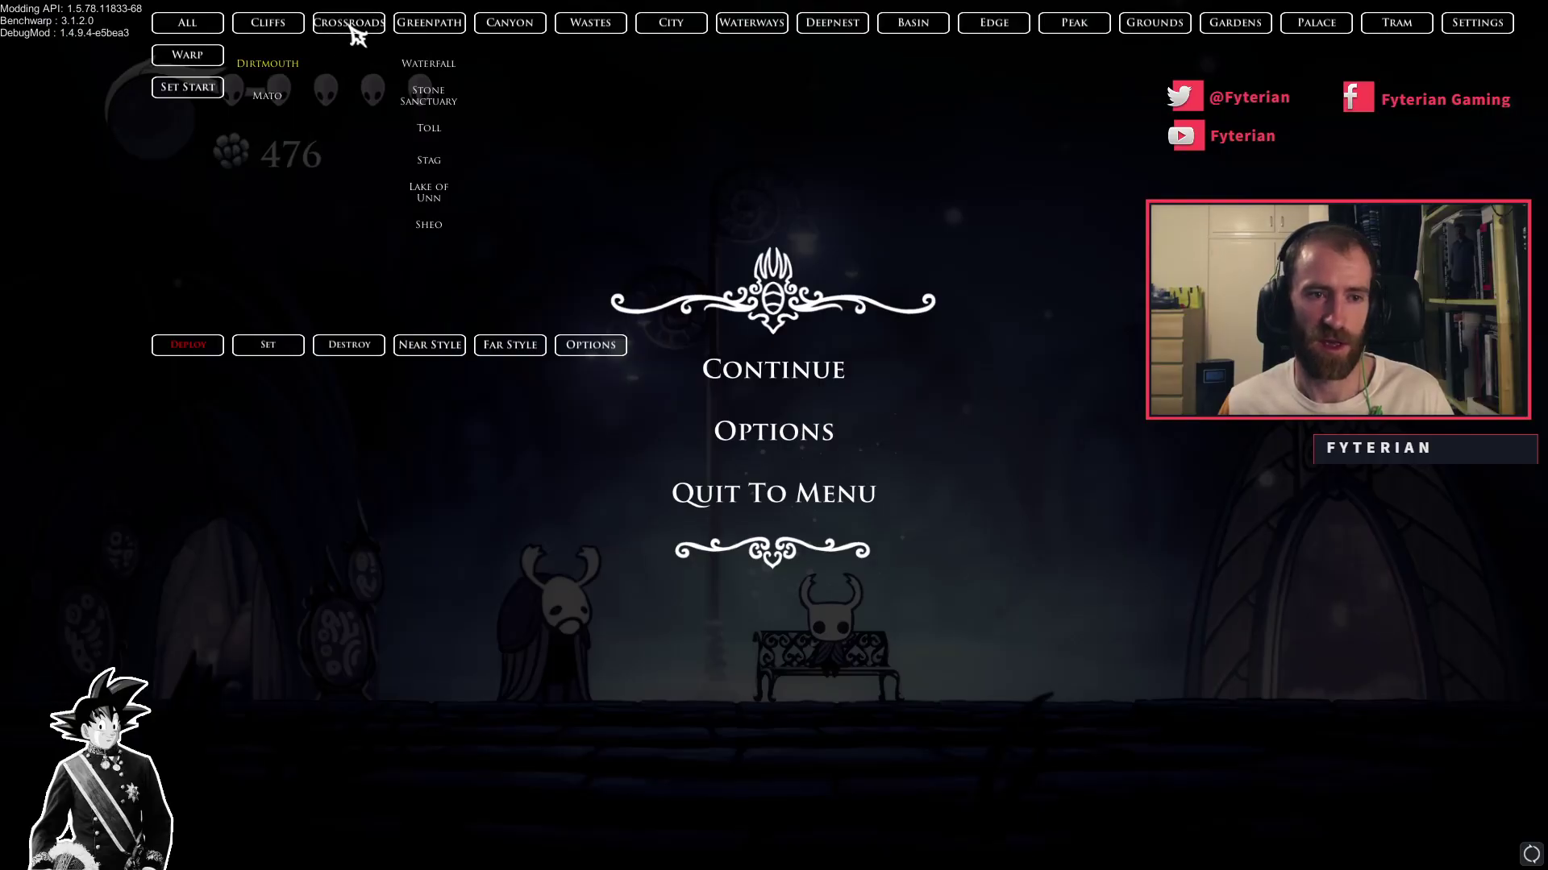
click(183, 56)
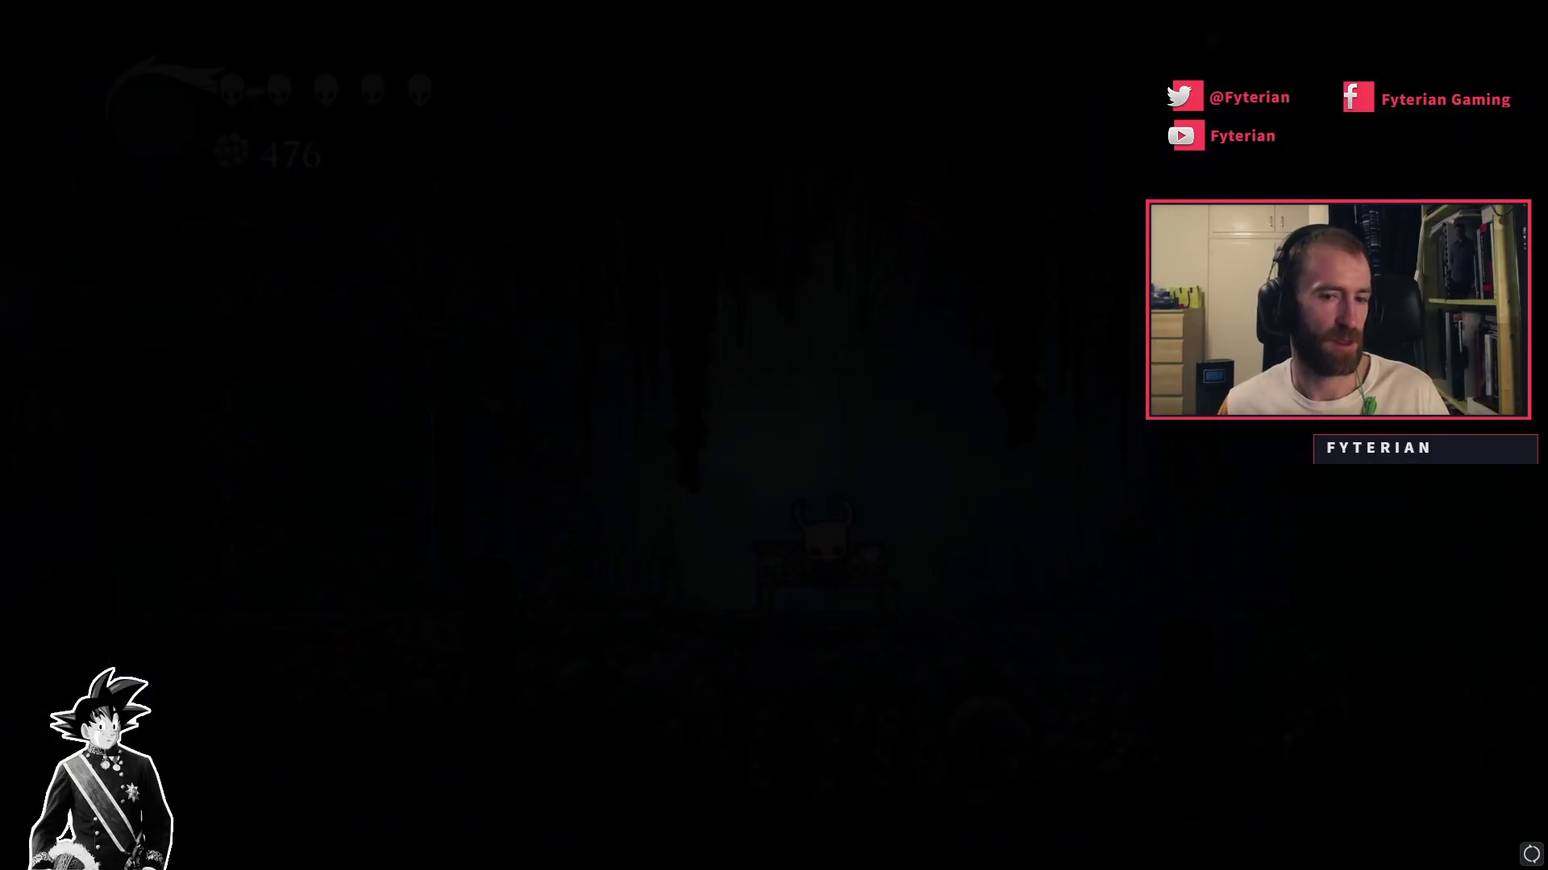